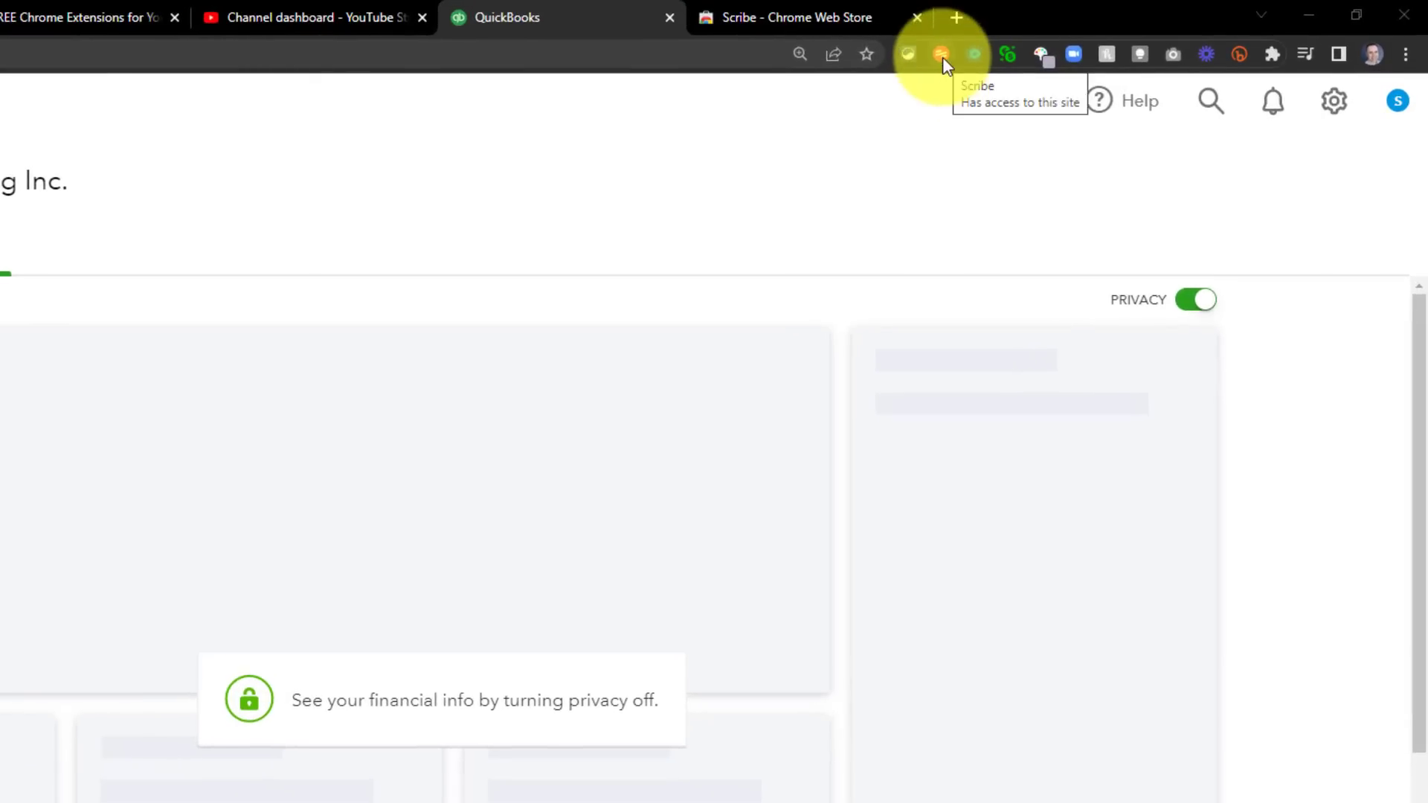
Step: Start a Scribe recording of the workflow from the extension panel
{"action": "left_click", "coordinate": [942, 57]}
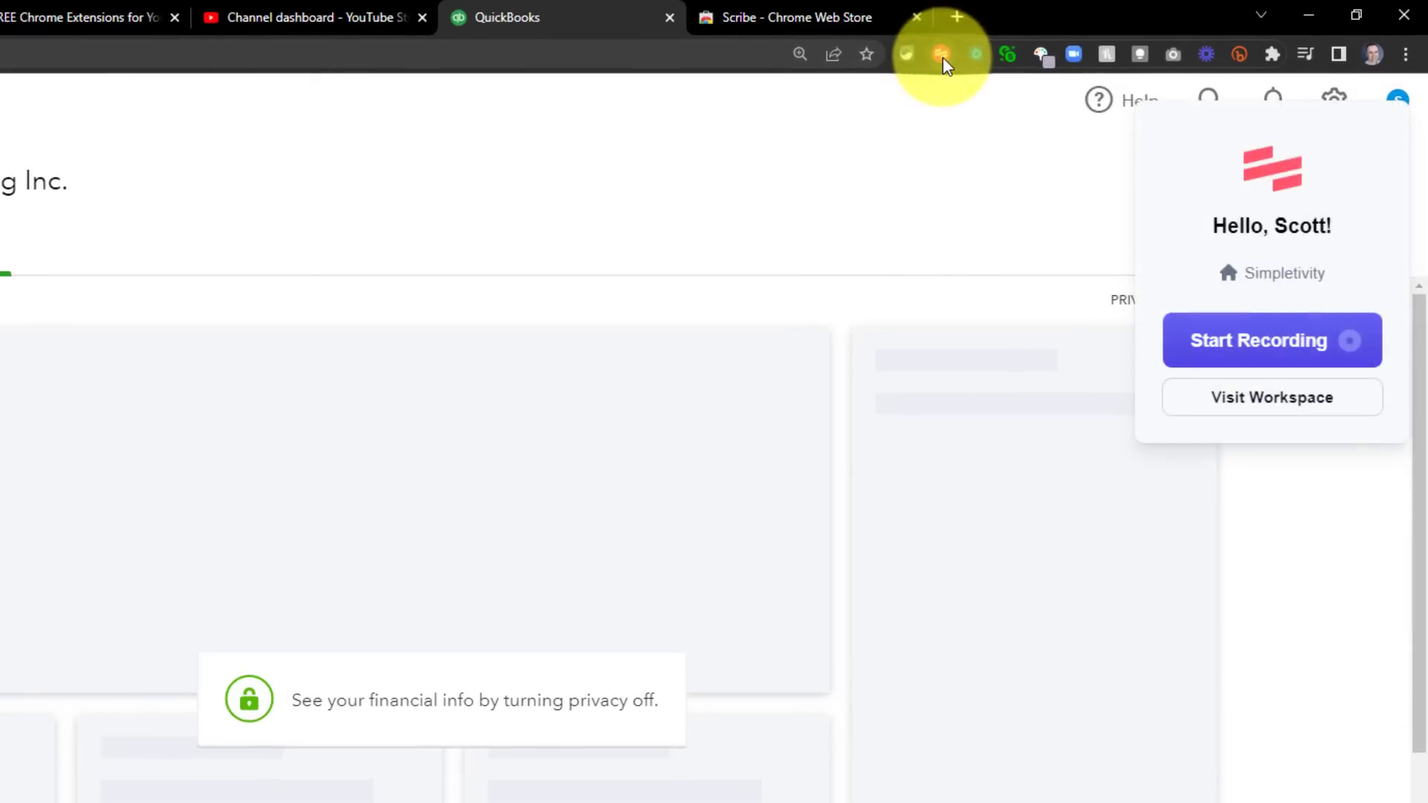
{"action": "left_click", "coordinate": [1245, 343]}
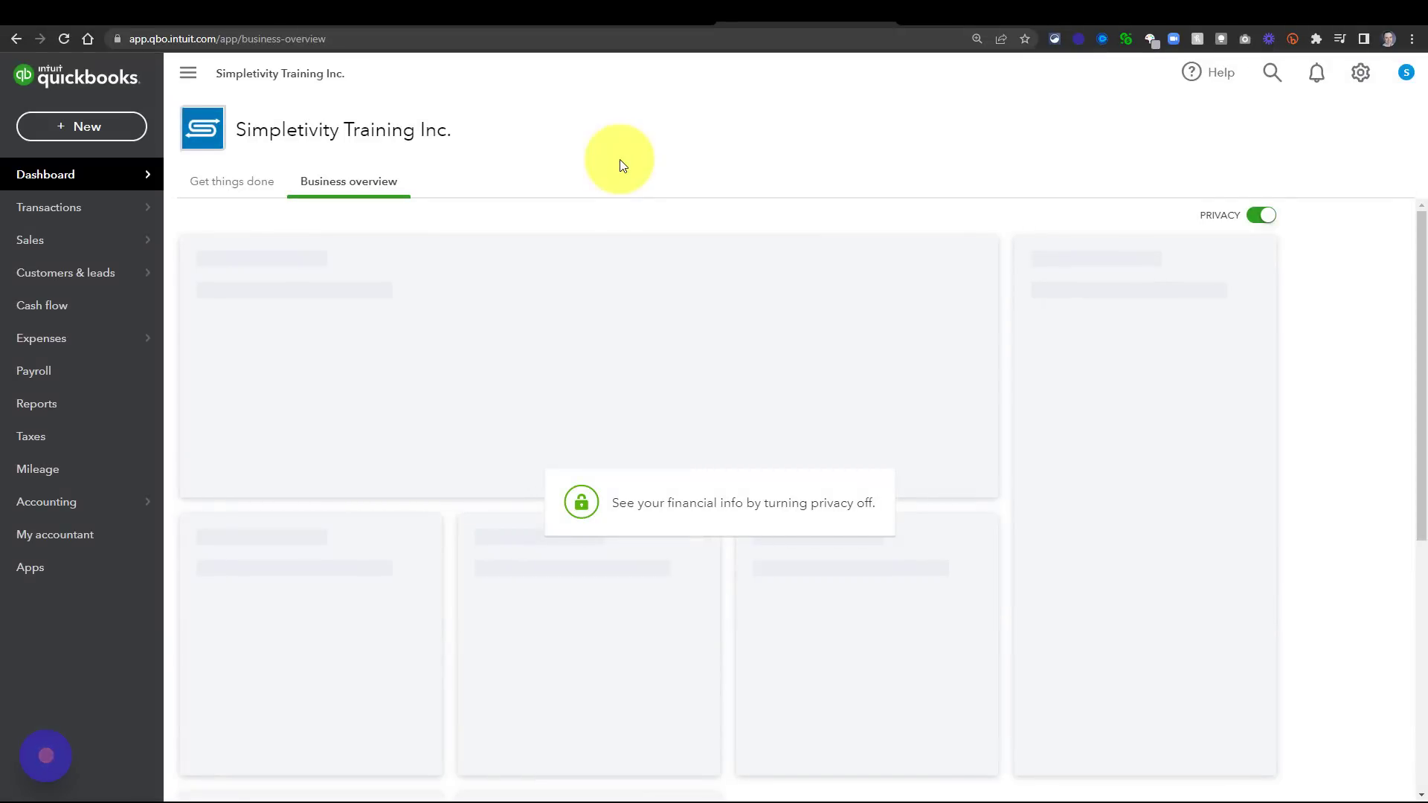
Step: Begin a blank QuickBooks journal entry from the + New menu
{"action": "left_click", "coordinate": [80, 131]}
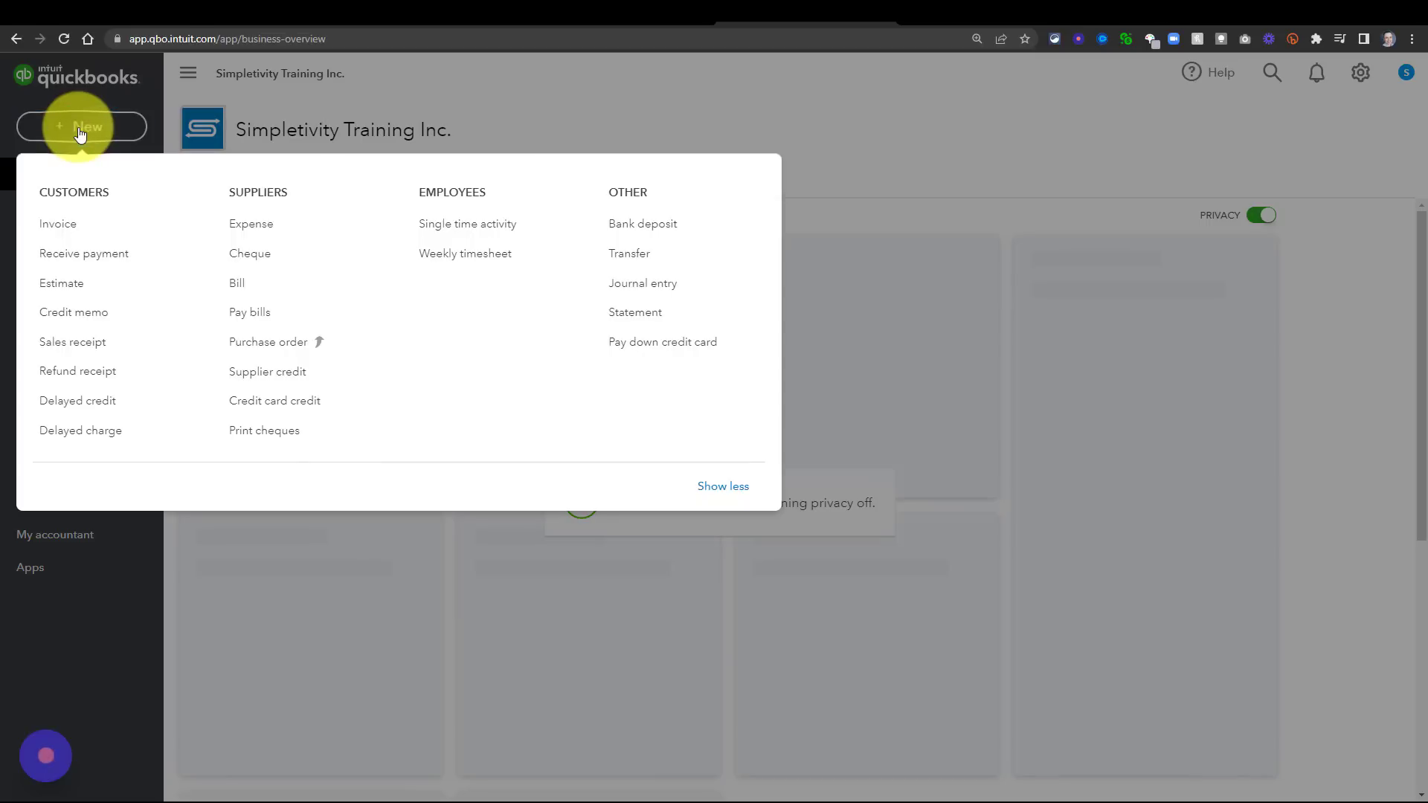
{"action": "left_click", "coordinate": [645, 289]}
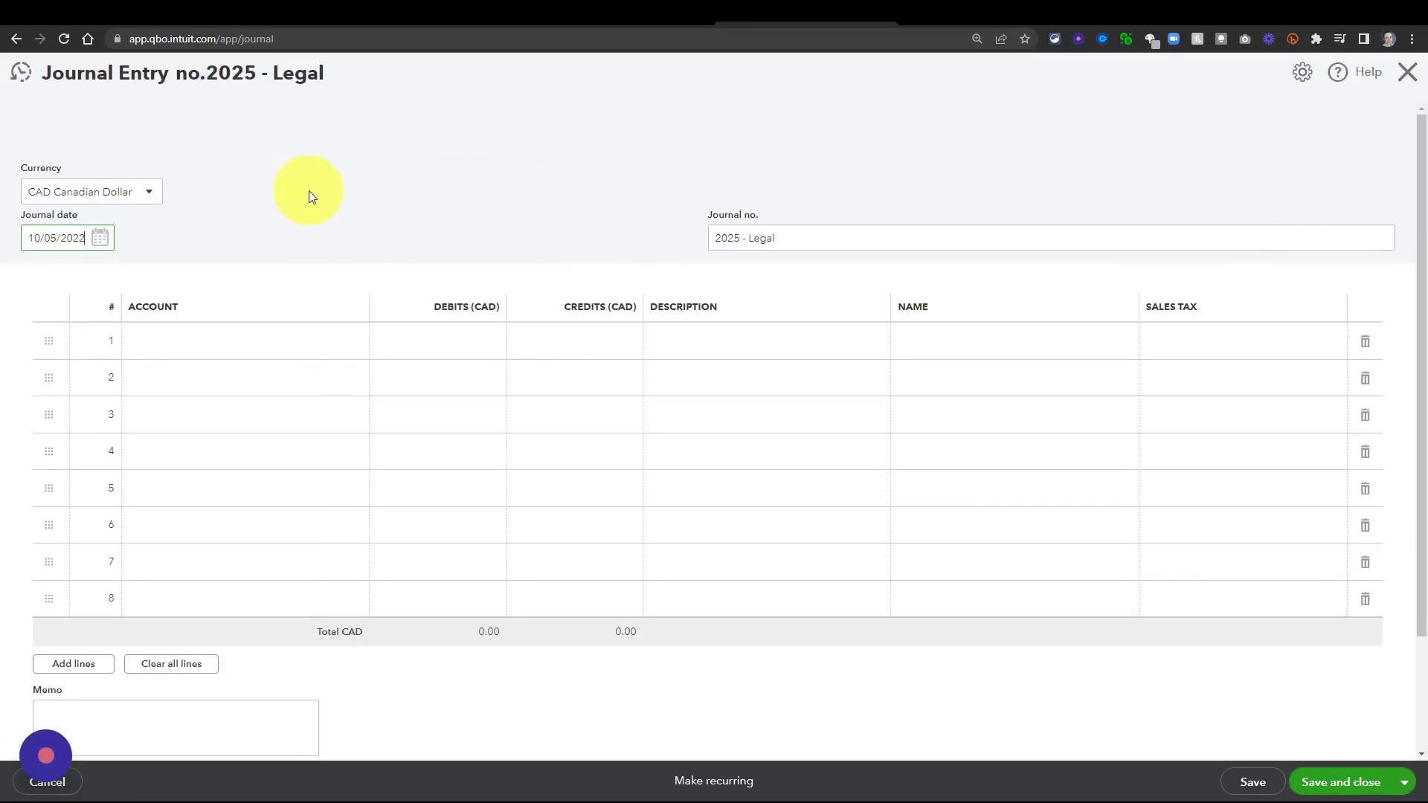
Step: Set the entry to USD at a 1.25 exchange rate and number it Test Entry
{"action": "left_click", "coordinate": [151, 197]}
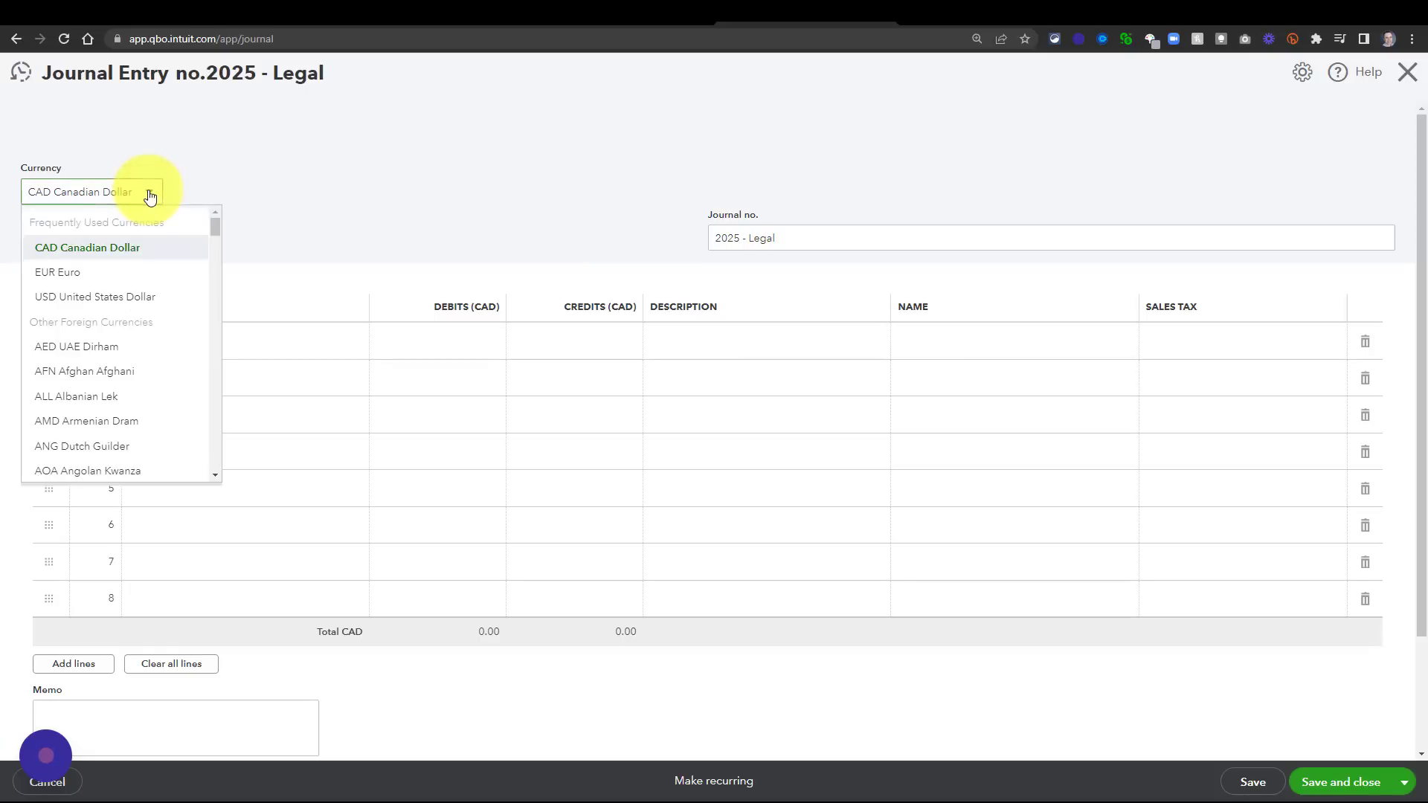
{"action": "left_click", "coordinate": [83, 302]}
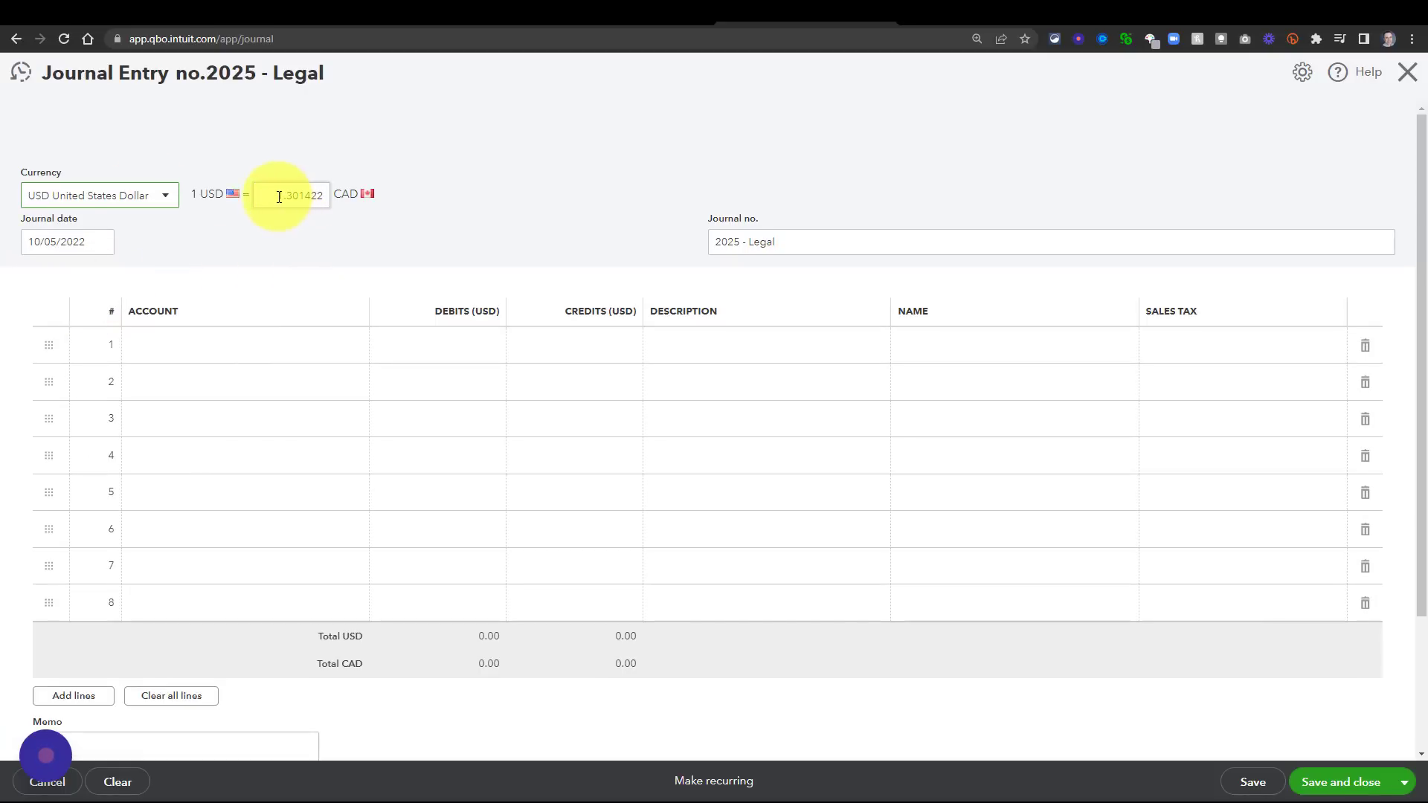
{"action": "left_click_drag", "start_coordinate": [279, 196], "coordinate": [381, 197]}
{"action": "type", "text": "1"}
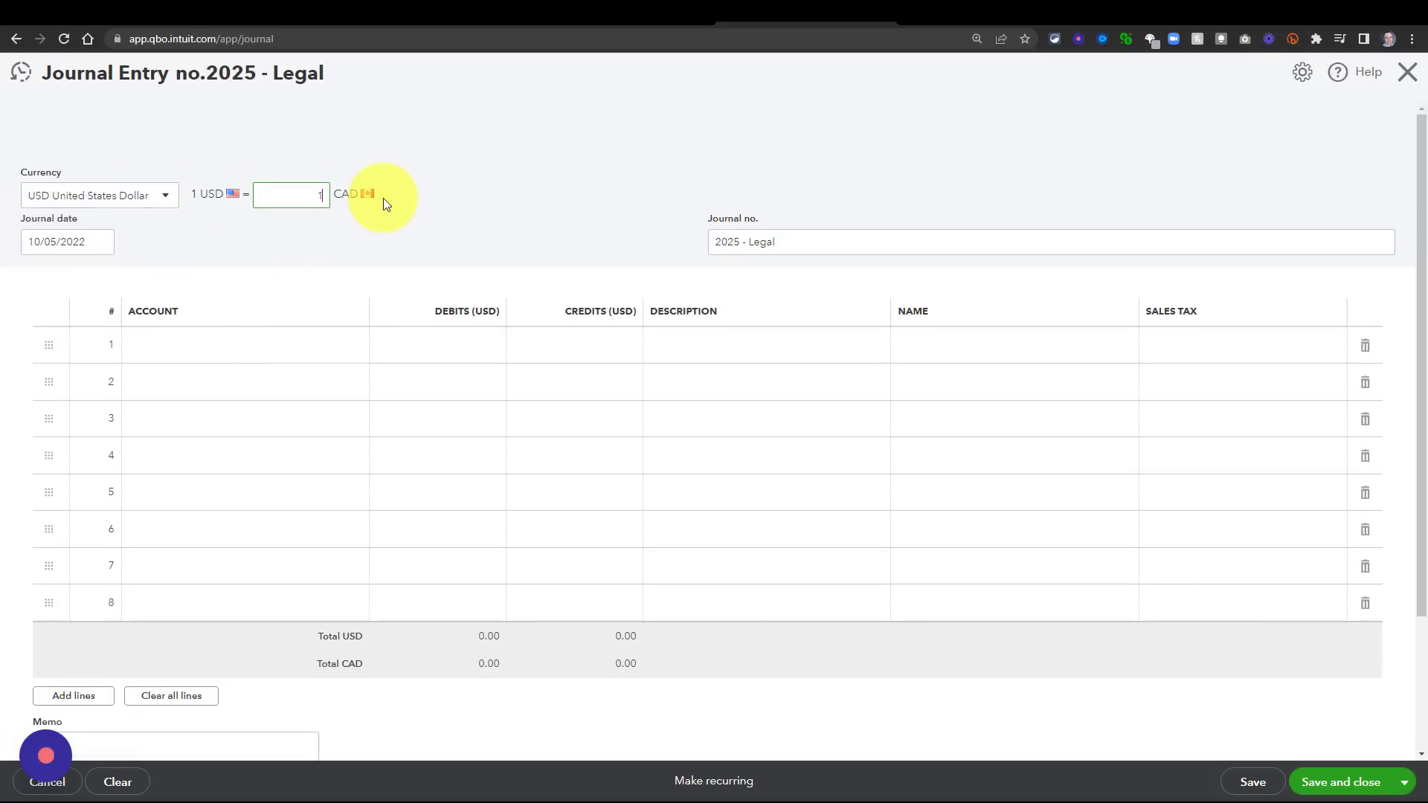
{"action": "type", "text": ".25"}
{"action": "left_click", "coordinate": [475, 193]}
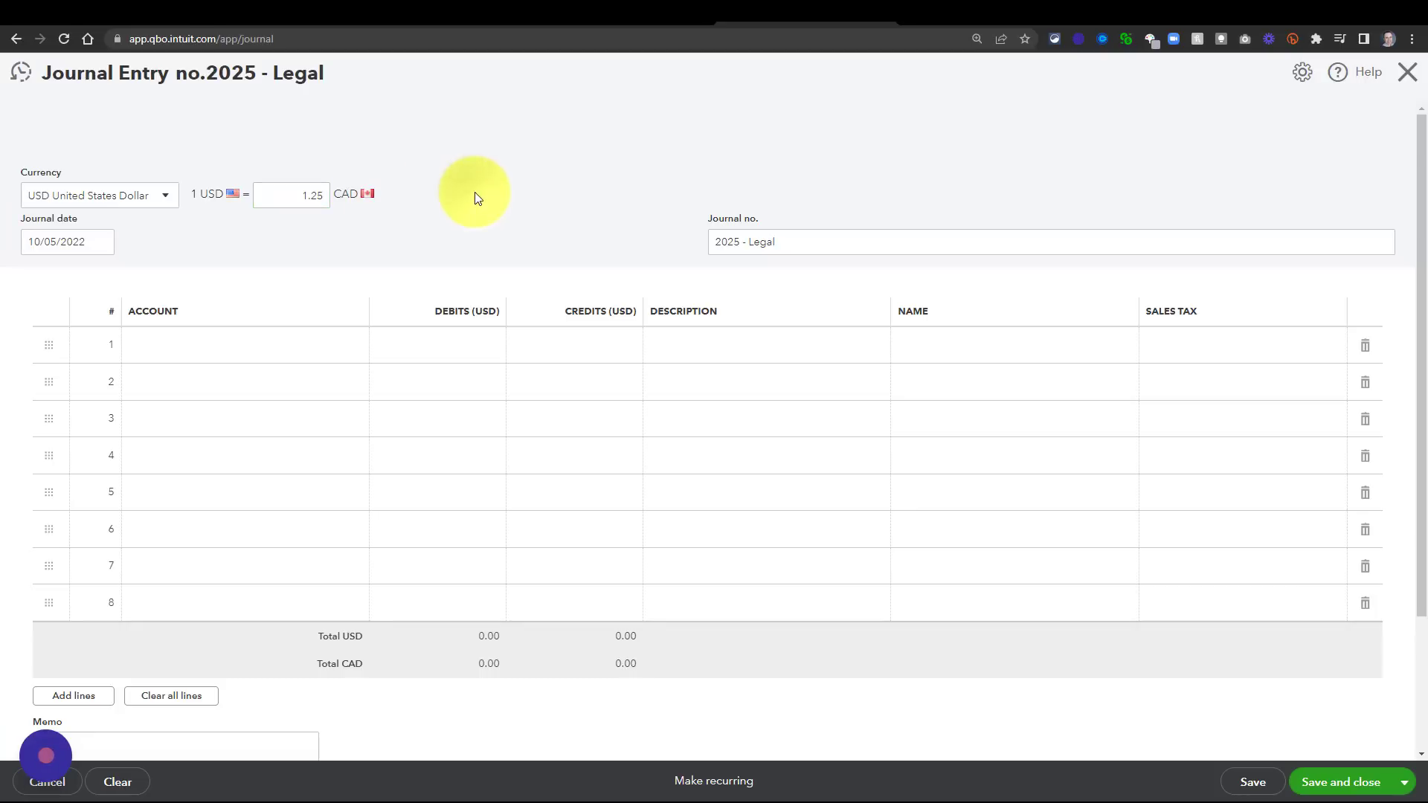
{"action": "left_click_drag", "start_coordinate": [791, 239], "coordinate": [708, 241]}
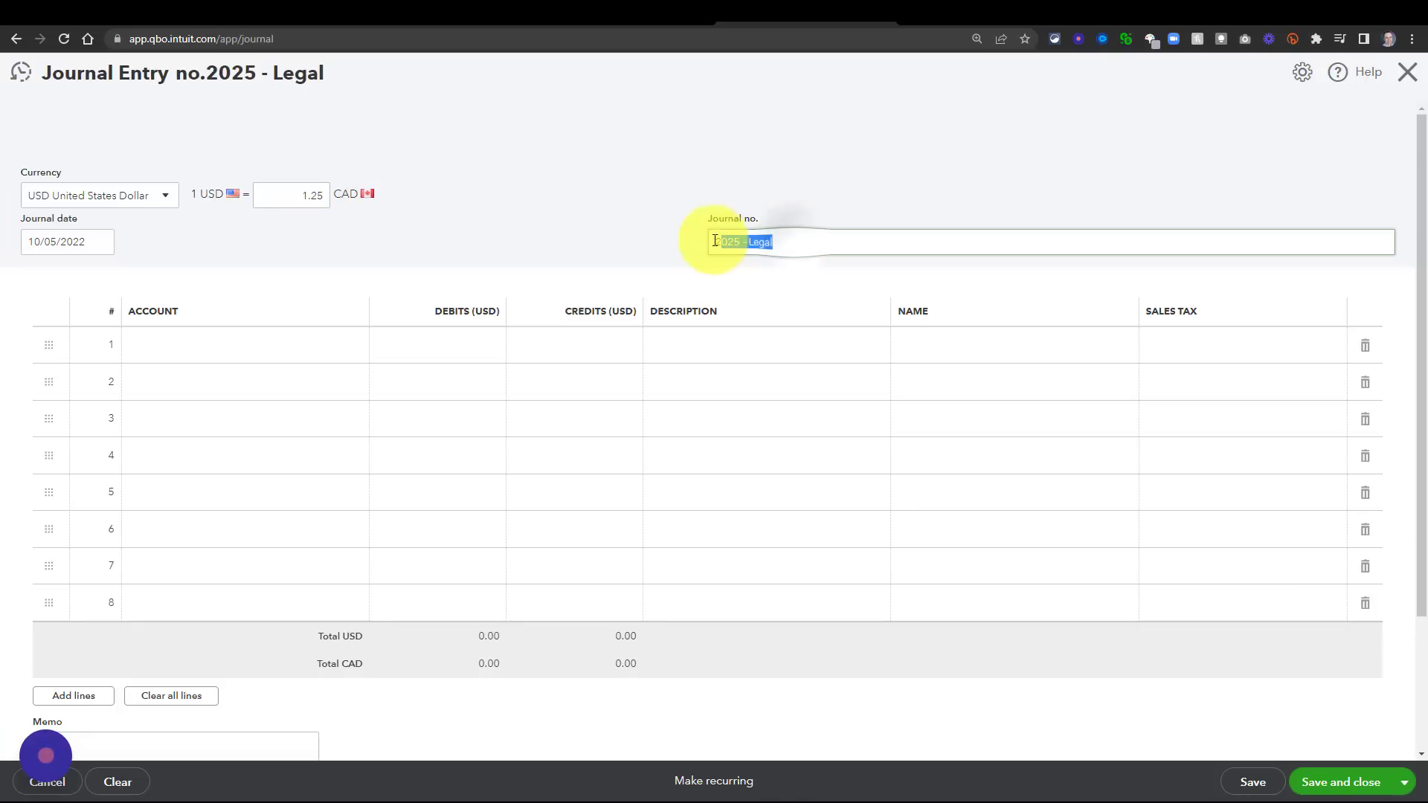
{"action": "type", "text": "Test Entry"}
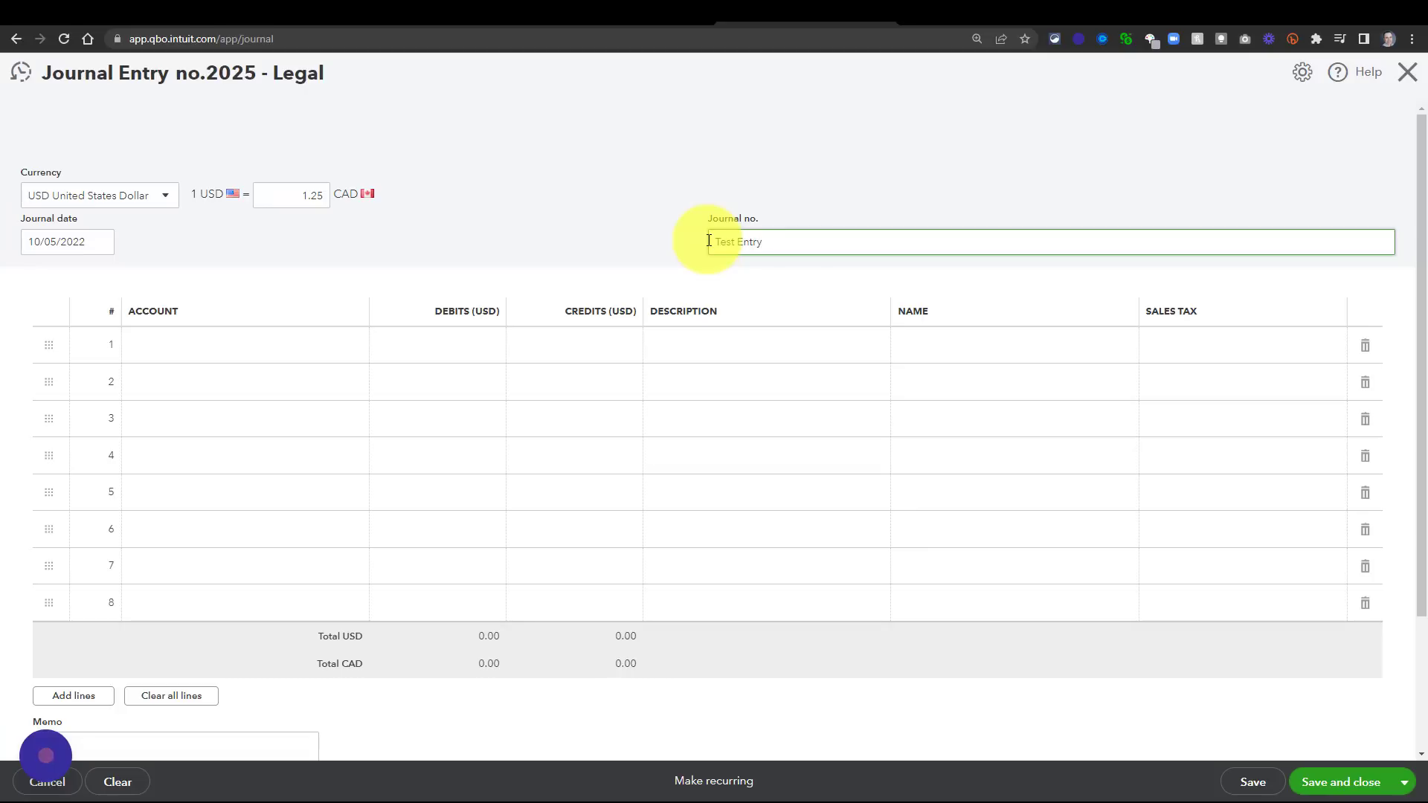
Step: Debit 25.00 to account 1005 PayPal on line 1
{"action": "left_click", "coordinate": [235, 347]}
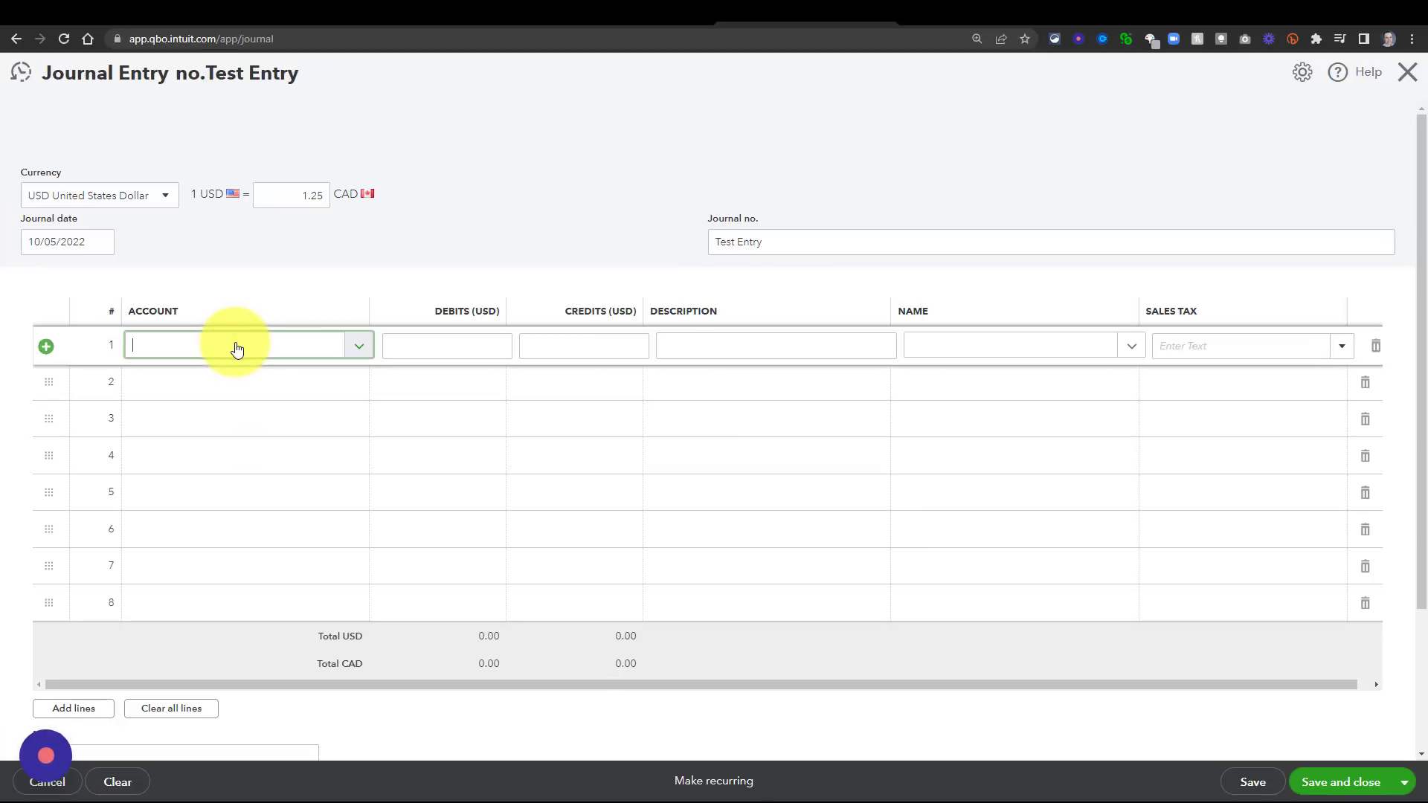
{"action": "type", "text": "pay"}
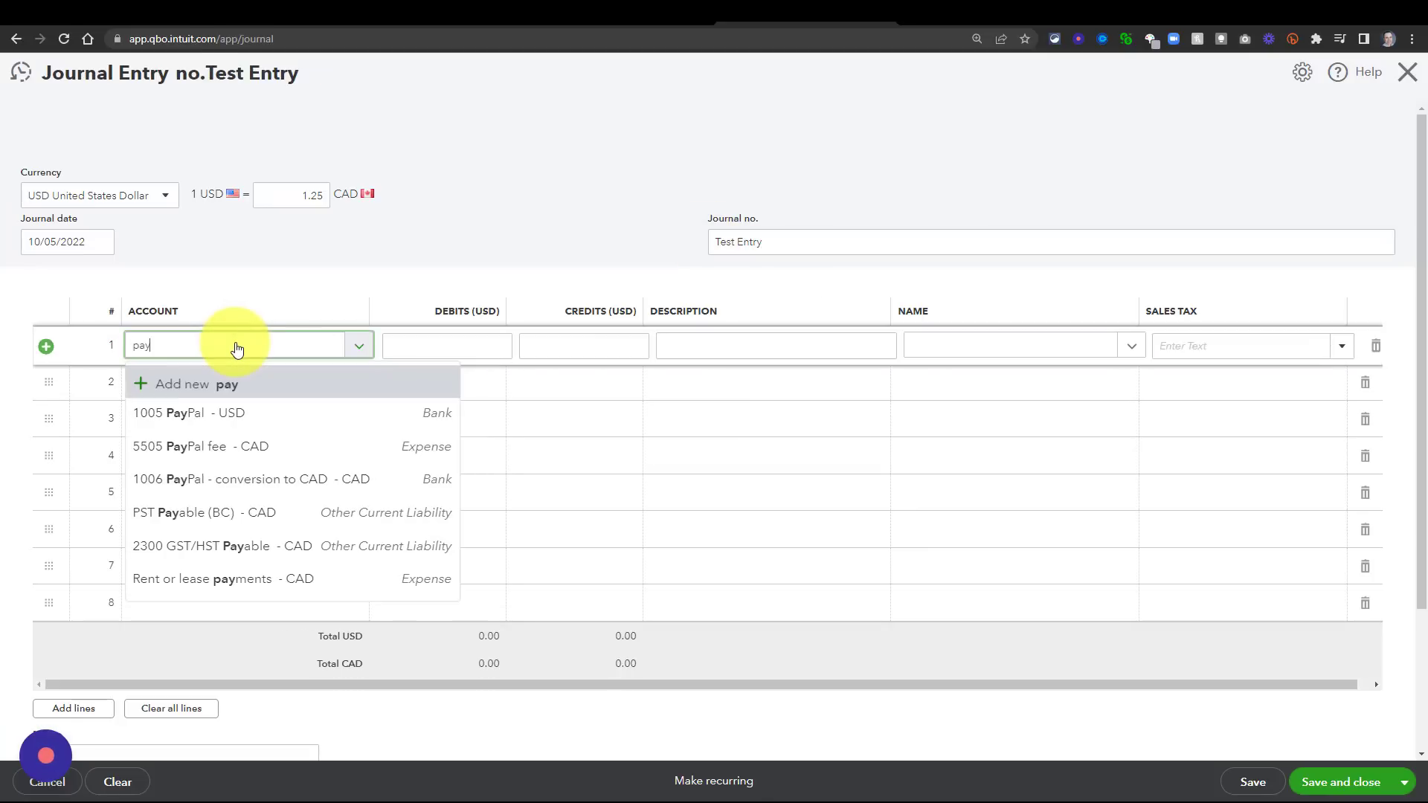
{"action": "left_click", "coordinate": [213, 427]}
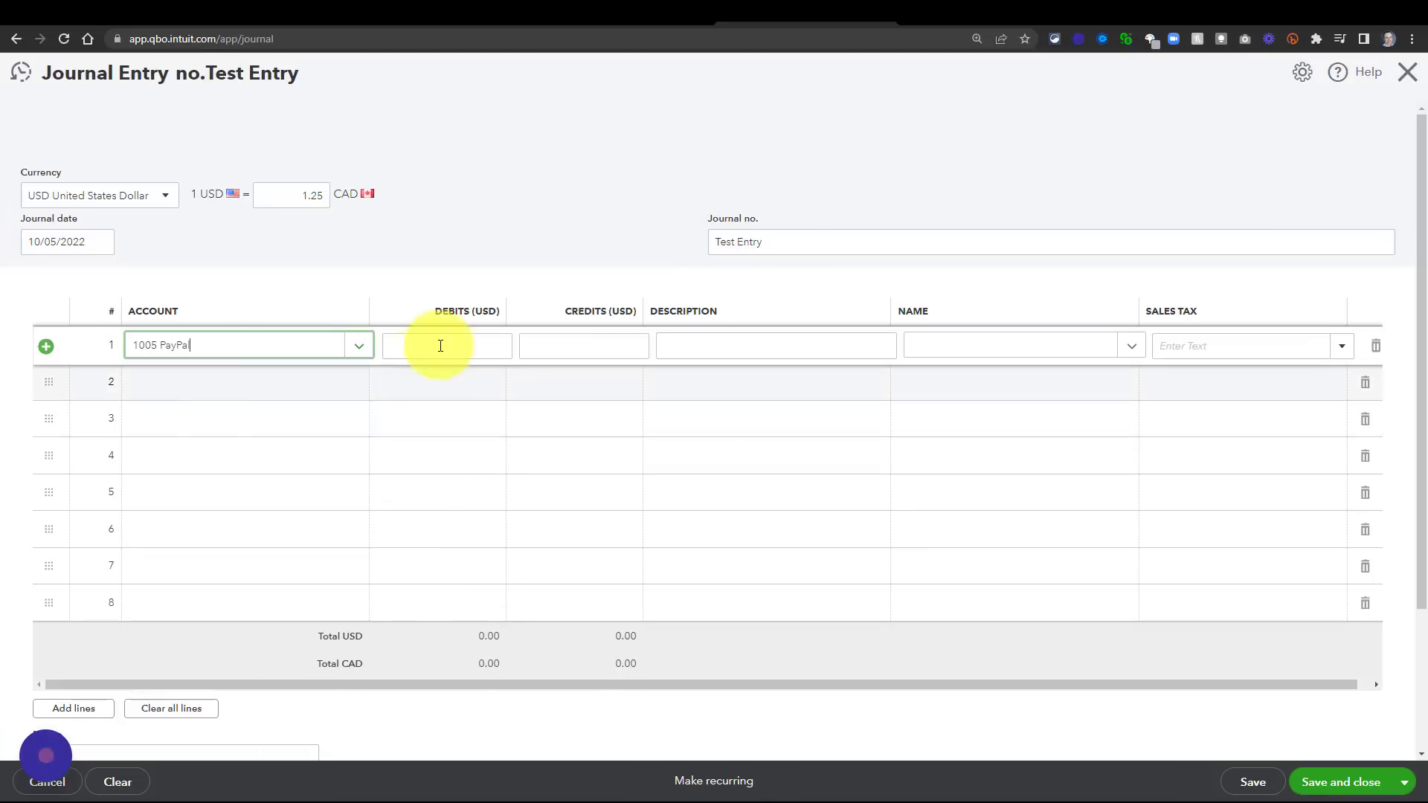
{"action": "left_click", "coordinate": [459, 346]}
{"action": "type", "text": "25"}
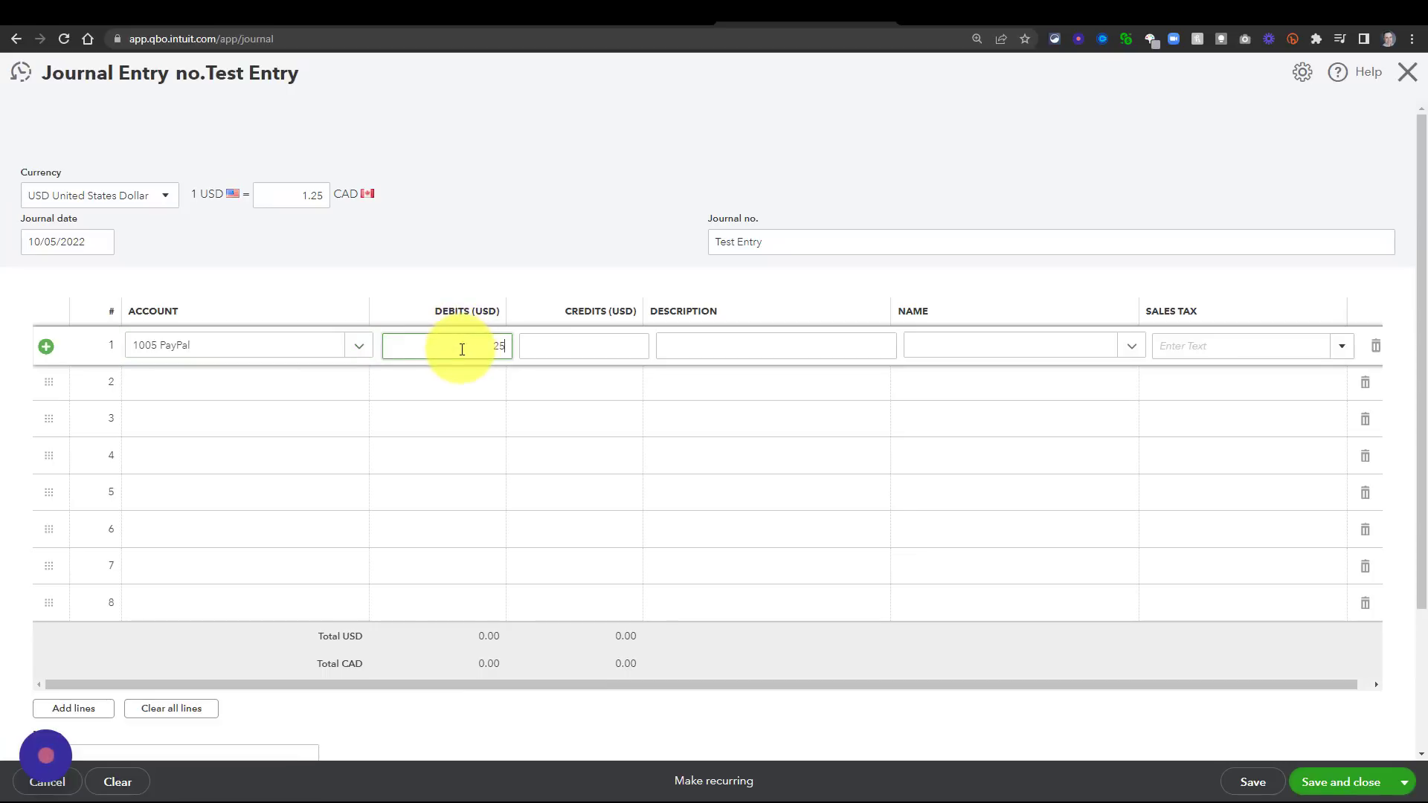
Step: Credit 25.00 to 5510 Wise fee on line 2 and add the memo Transfer note
{"action": "left_click", "coordinate": [263, 385]}
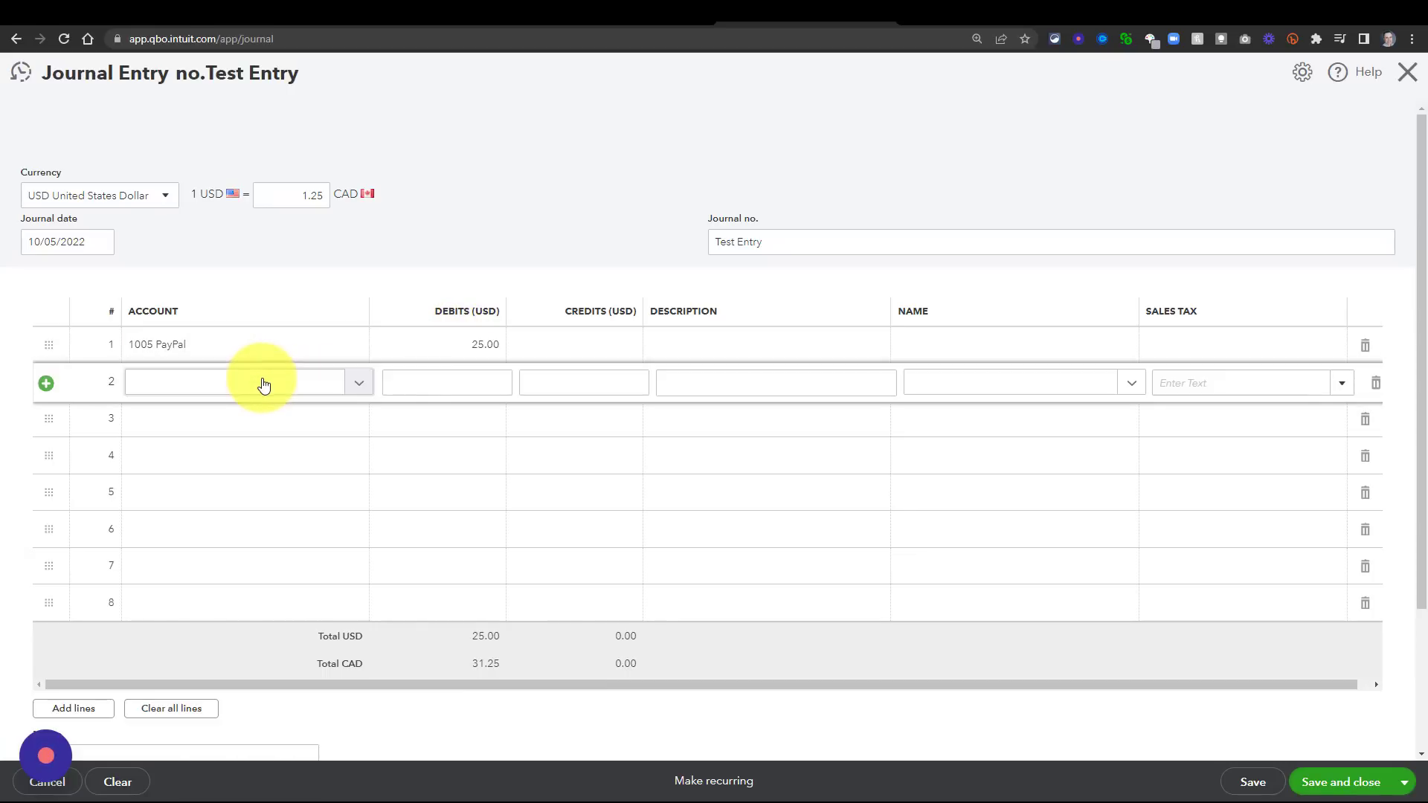
{"action": "left_click", "coordinate": [263, 385]}
{"action": "type", "text": "ise"}
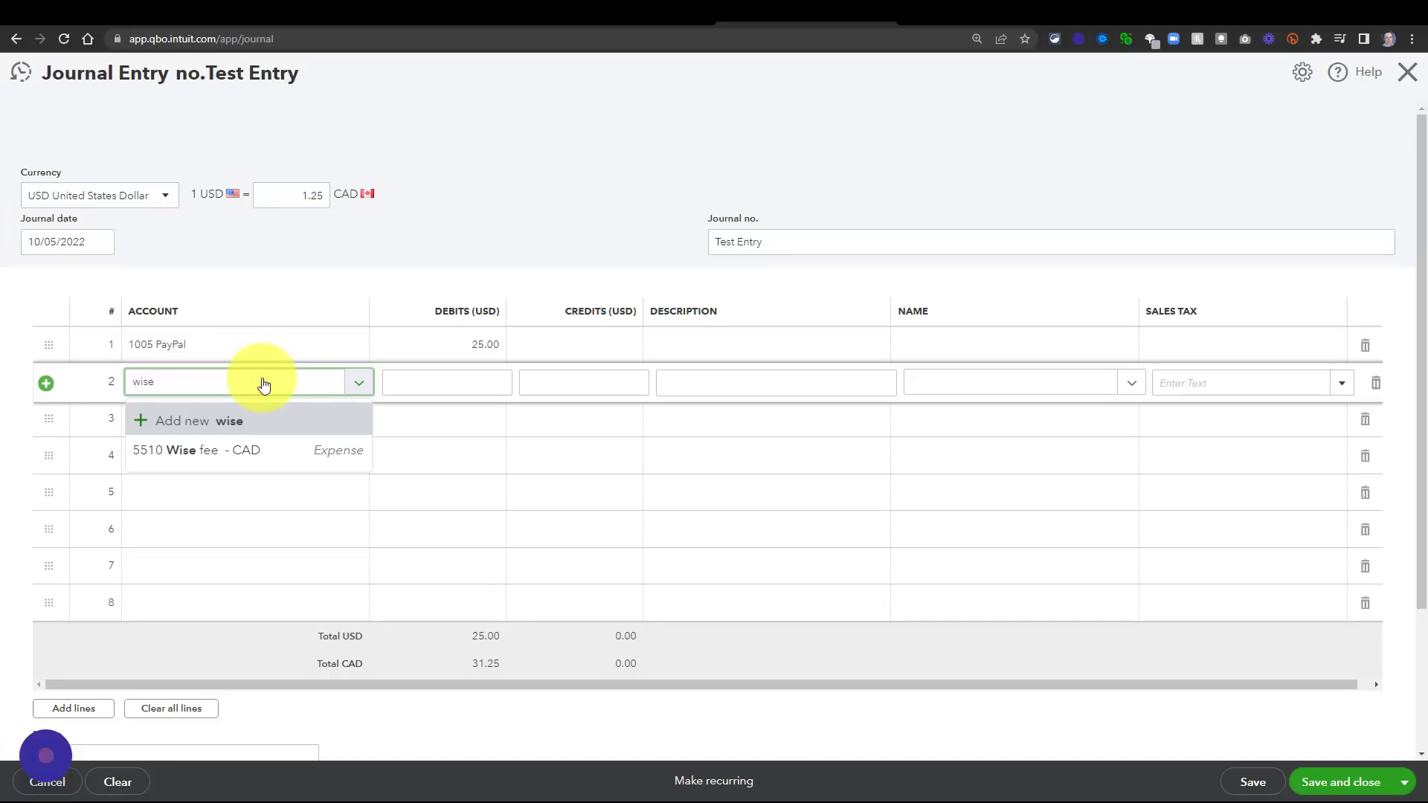
{"action": "left_click", "coordinate": [201, 469]}
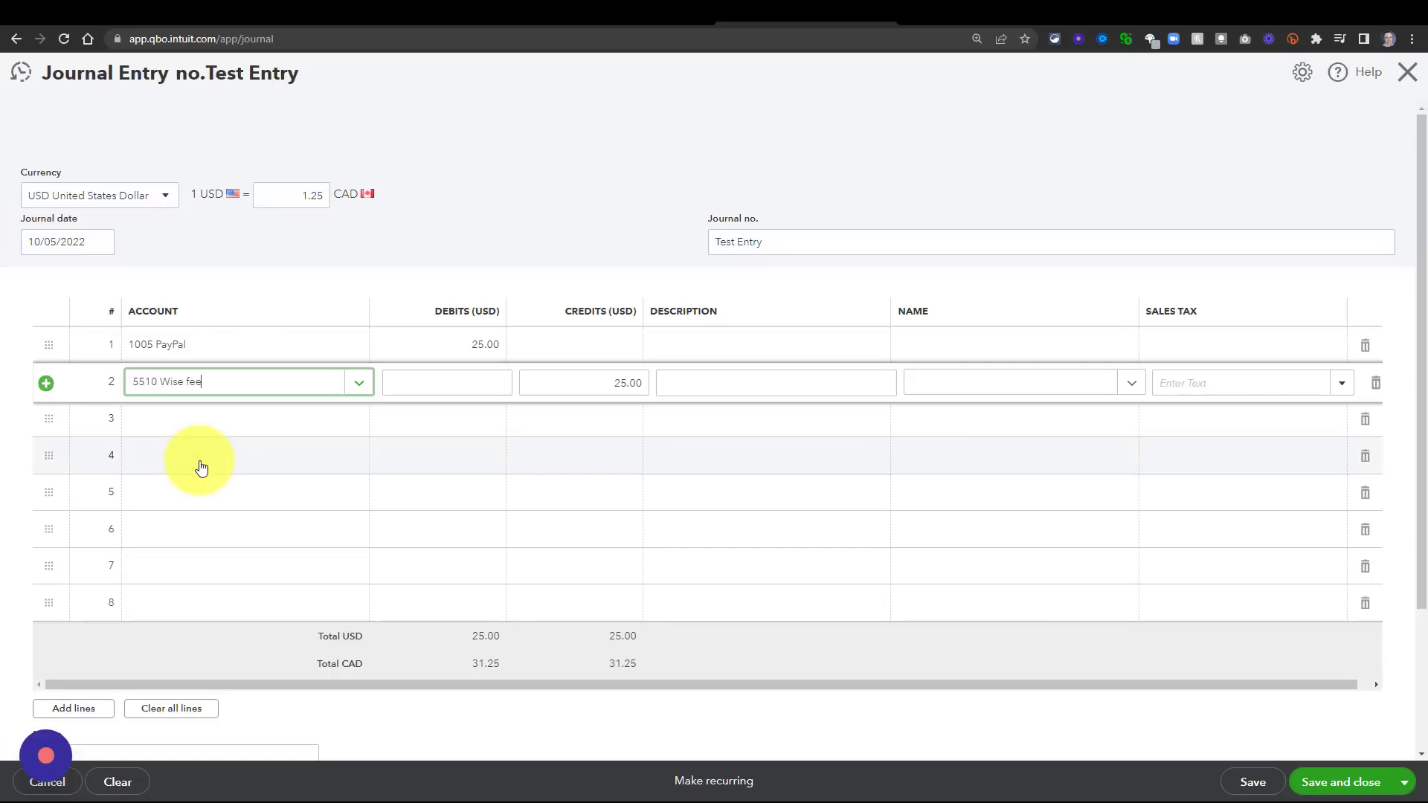
{"action": "scroll", "coordinate": [409, 487], "scroll_direction": "down", "scroll_amount": 3}
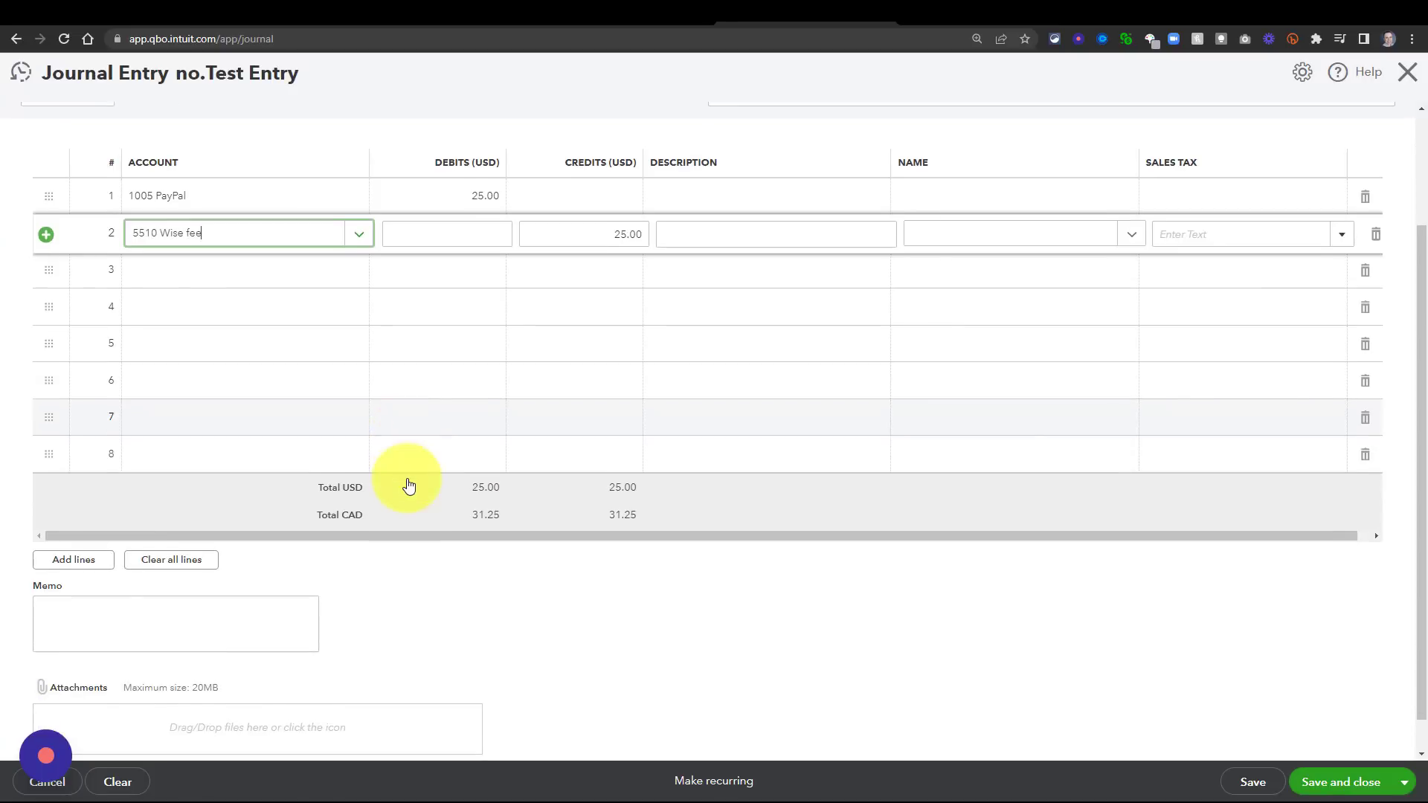
{"action": "scroll", "coordinate": [407, 487], "scroll_direction": "down", "scroll_amount": 1}
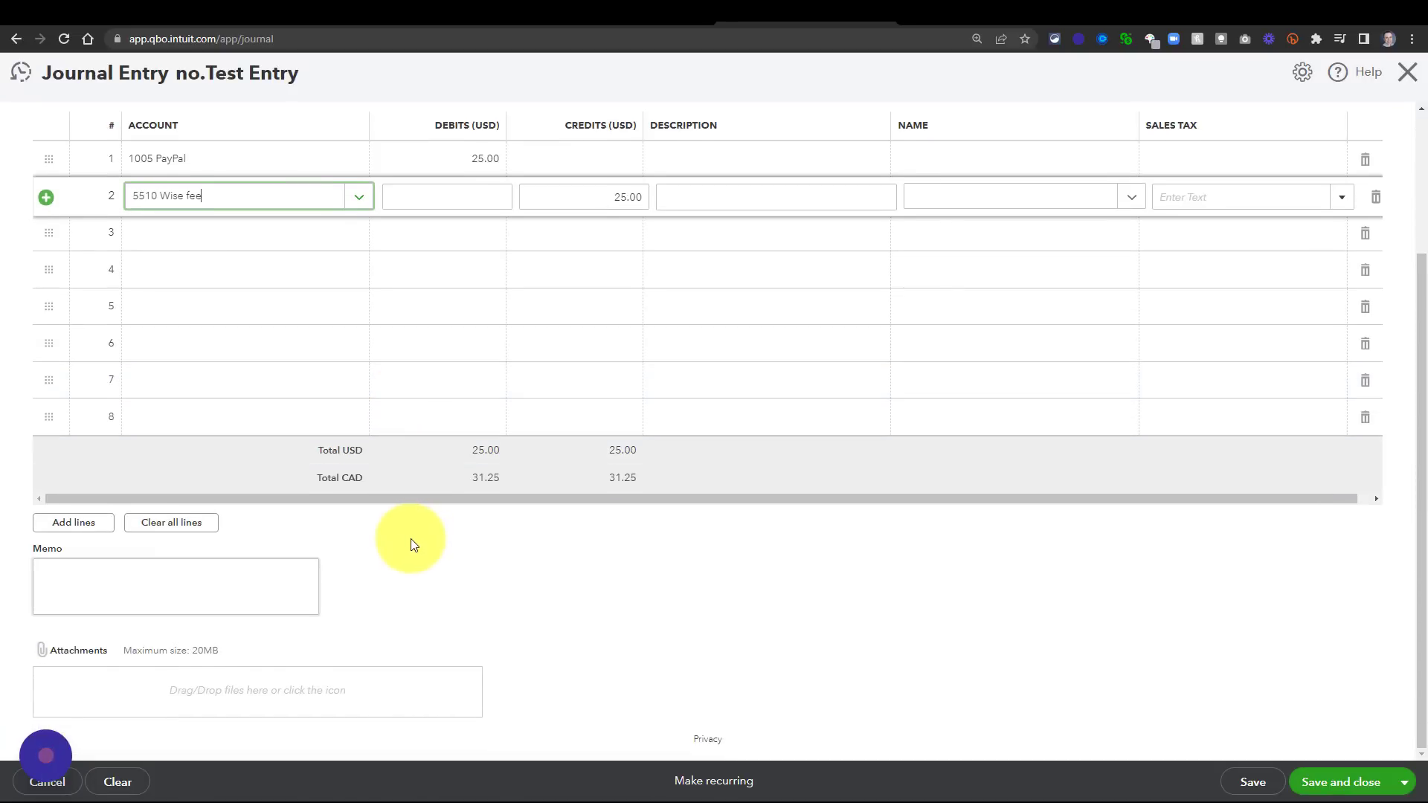
{"action": "left_click", "coordinate": [192, 581]}
{"action": "type", "text": "Transfer note"}
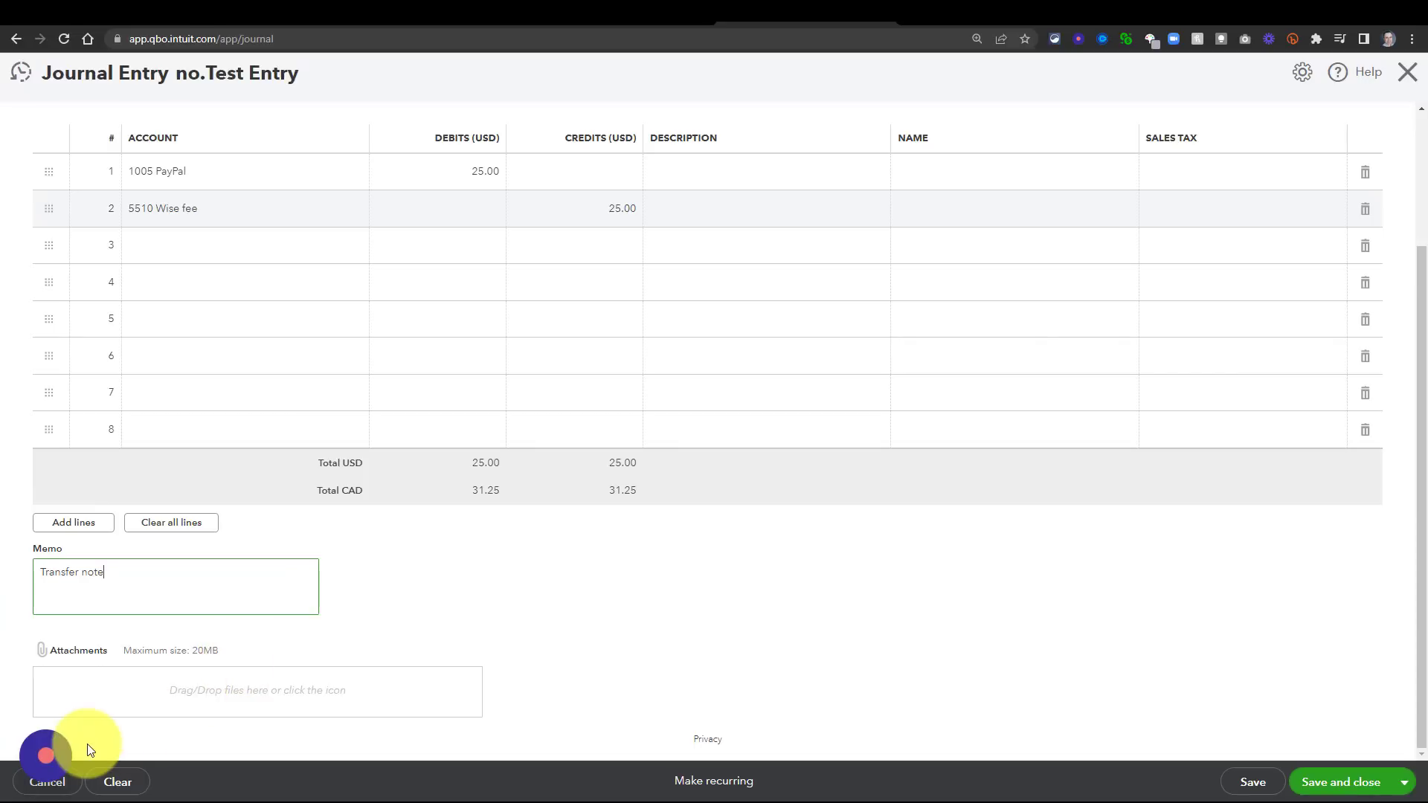
Step: Complete the Scribe recording to generate the 19-step Intuit Workflow guide
{"action": "left_click", "coordinate": [46, 758]}
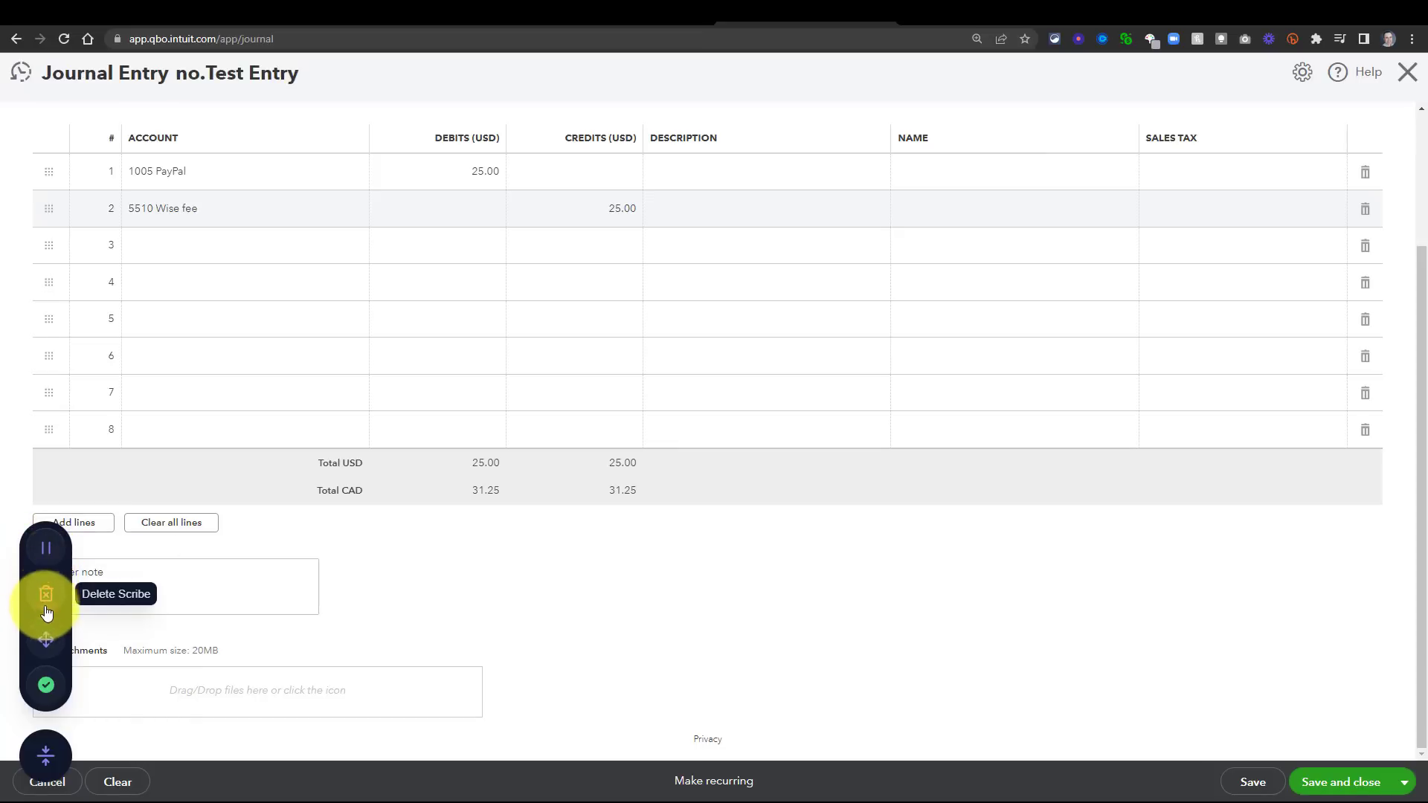
{"action": "left_click", "coordinate": [47, 685]}
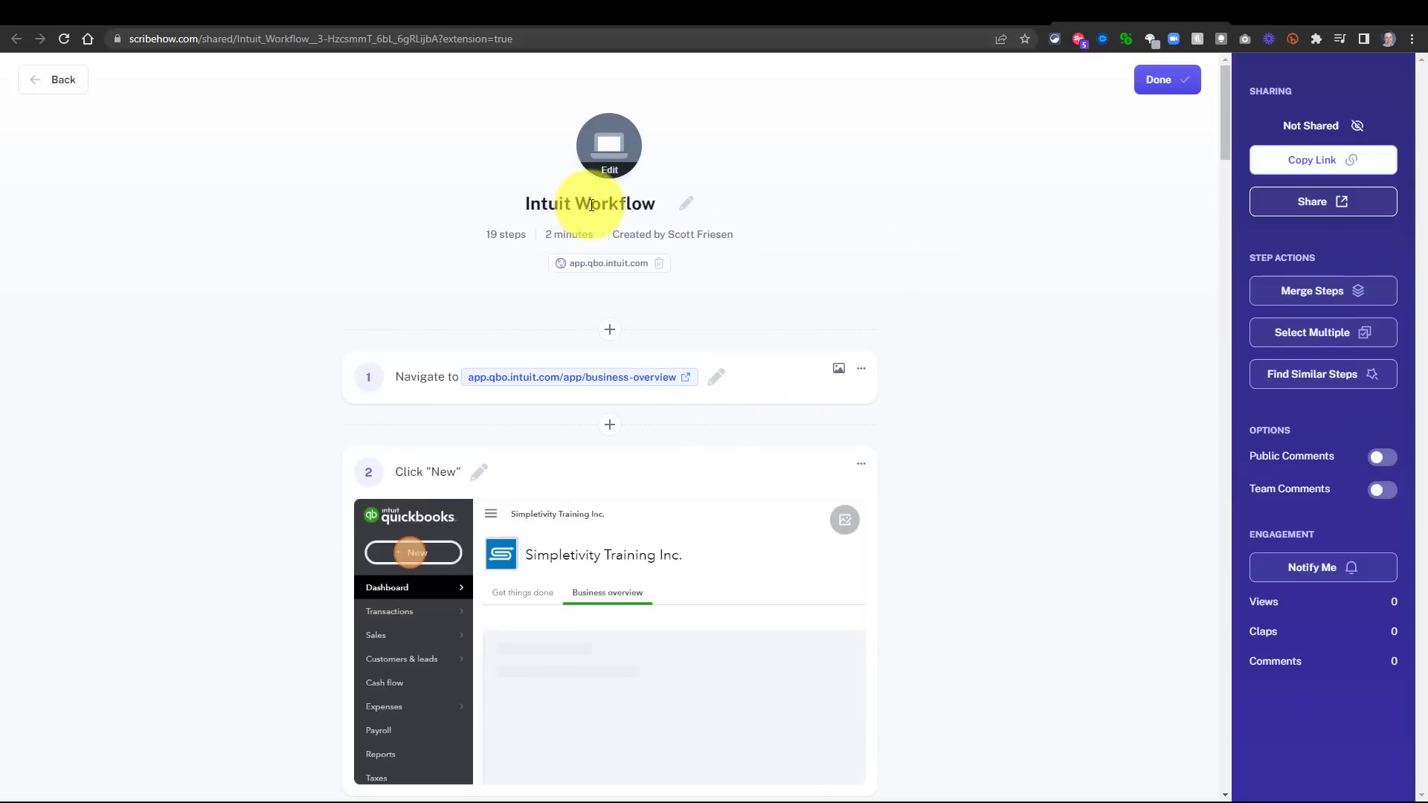
Step: Retitle the guide to Journal Entry Example, correcting the typo
{"action": "left_click", "coordinate": [686, 208]}
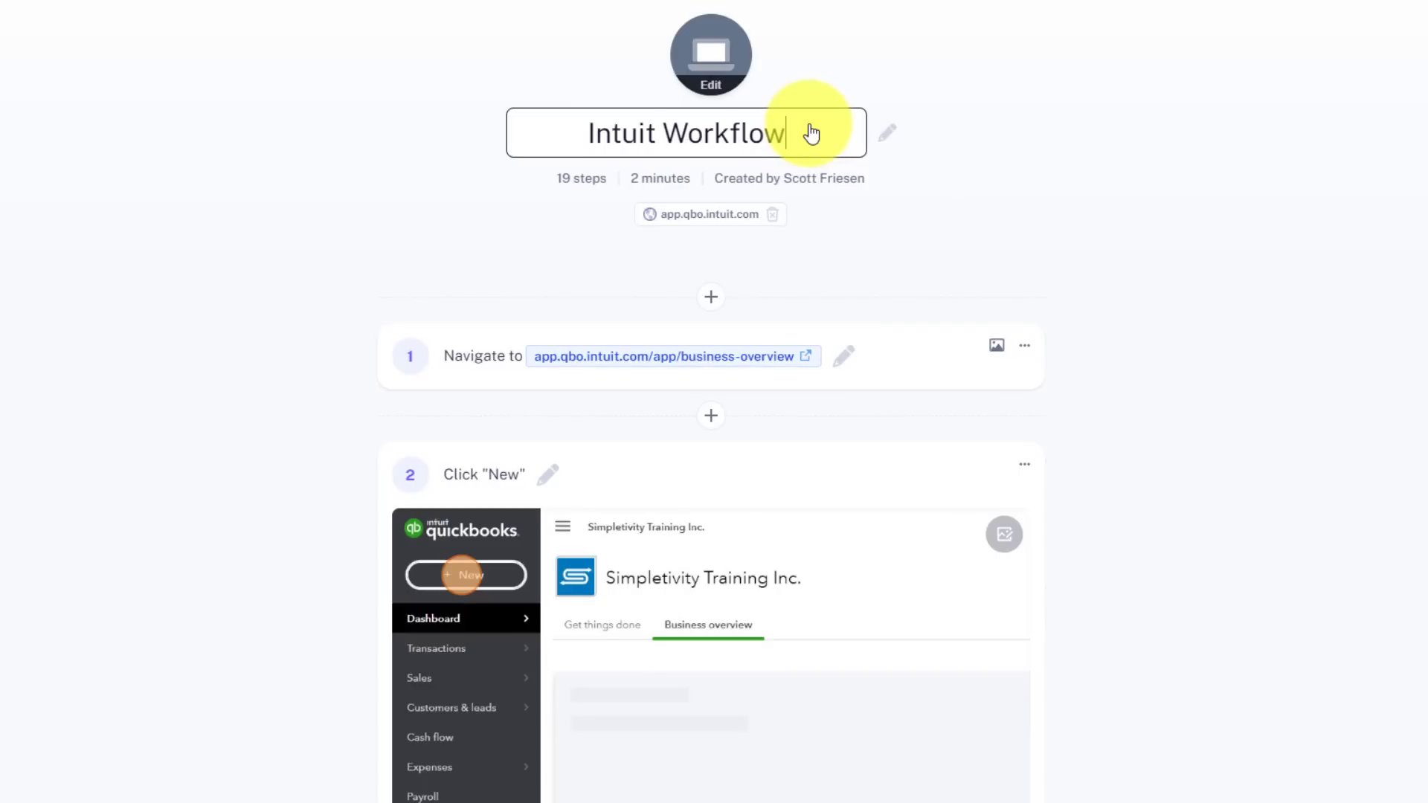
{"action": "key", "text": "BackSpace"}
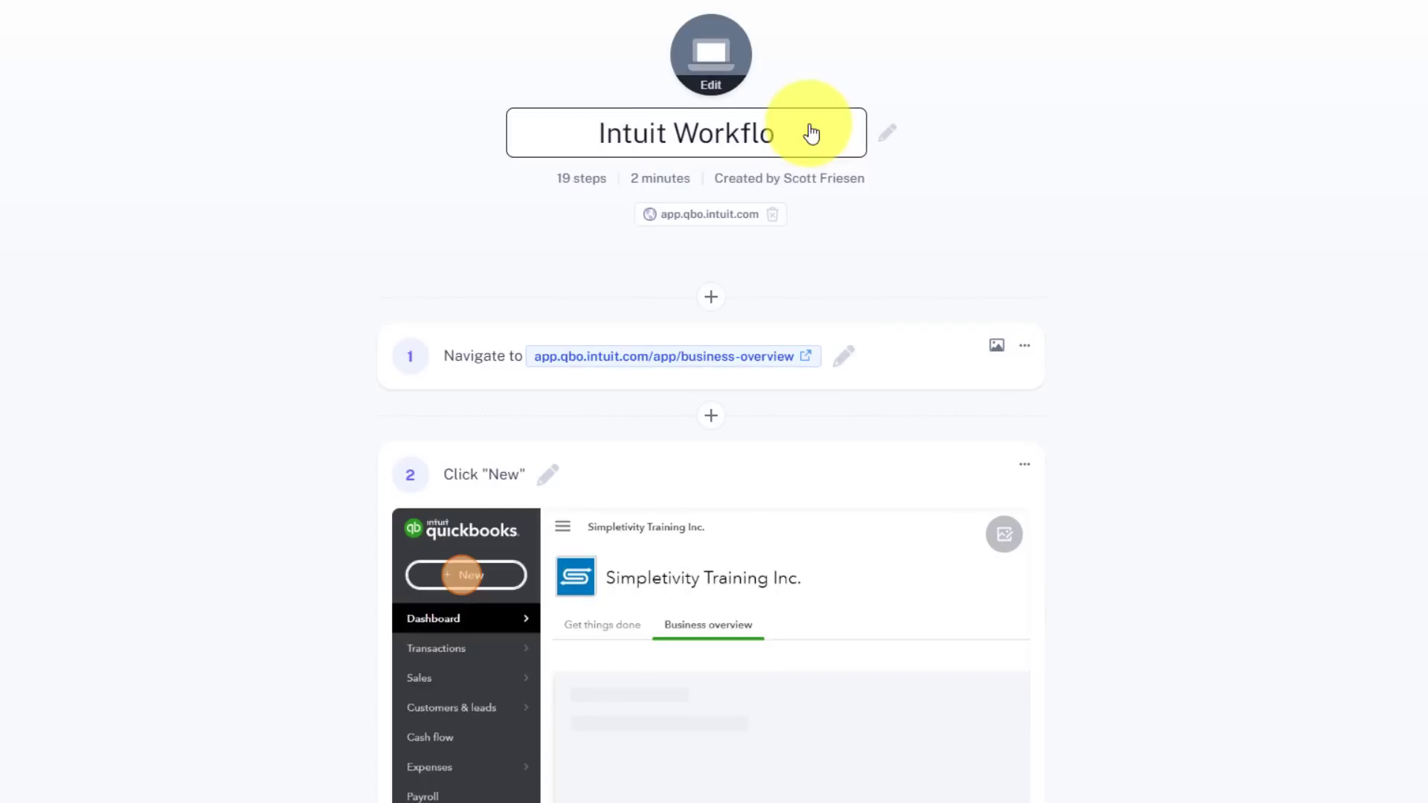
{"action": "key", "text": "BackSpace"}
{"action": "key", "text": "BackSpace"}
{"action": "key", "text": "BackSpace"}
{"action": "key", "text": "BackSpace"}
{"action": "key", "text": "BackSpace"}
{"action": "key", "text": "BackSpace"}
{"action": "type", "text": "Joun"}
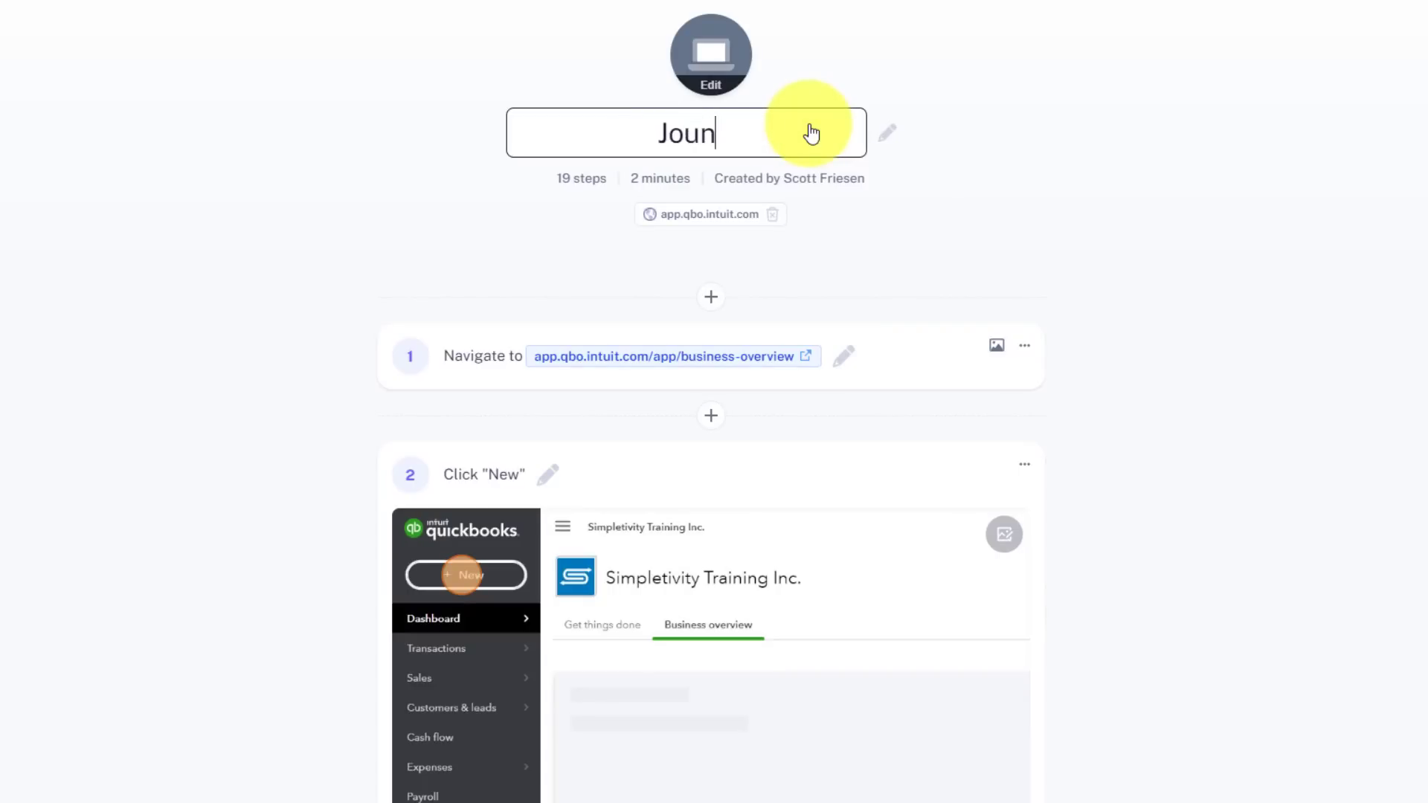
{"action": "type", "text": "rnal;"}
{"action": "key", "text": "BackSpace"}
{"action": "key", "text": "BackSpace"}
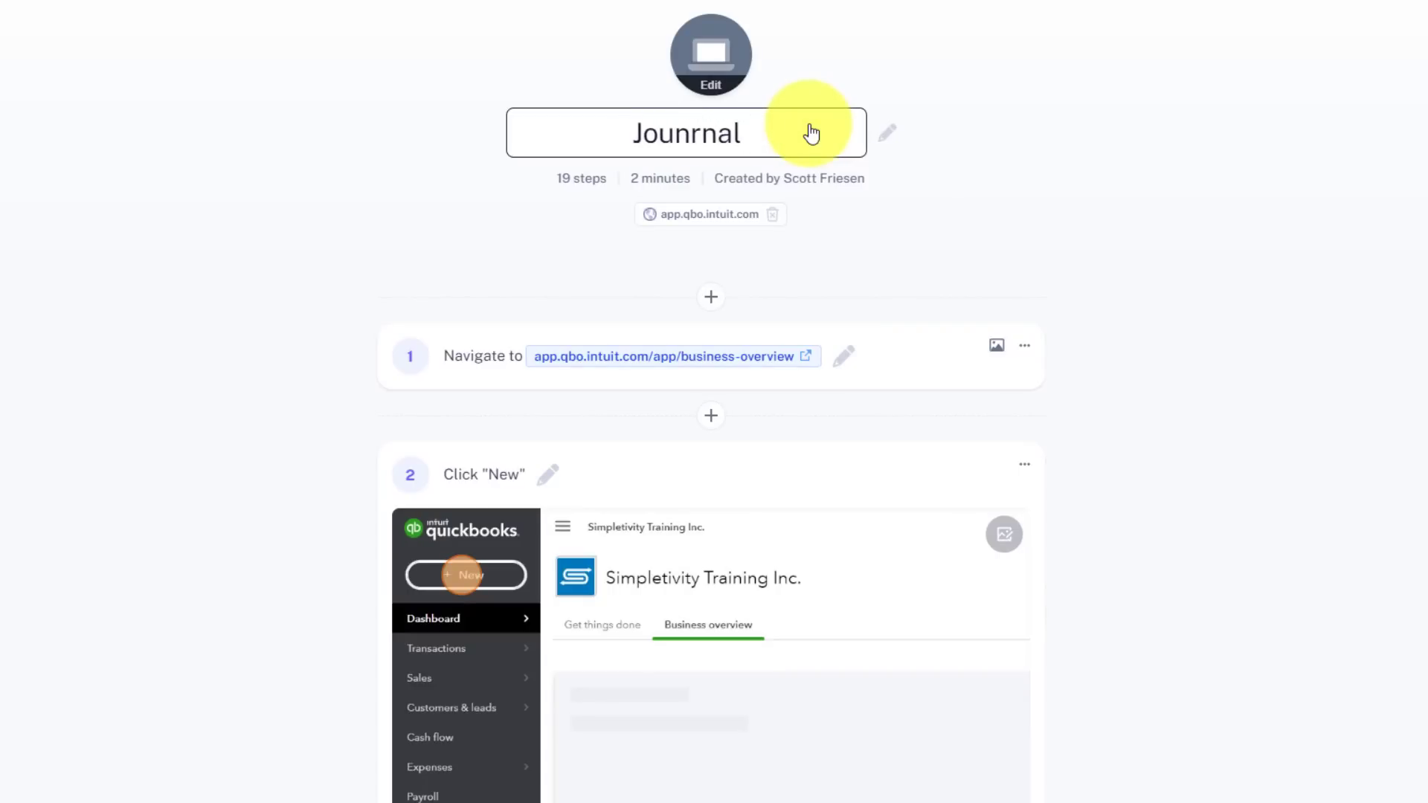
{"action": "key", "text": "BackSpace"}
{"action": "key", "text": "BackSpace"}
{"action": "key", "text": "BackSpace"}
{"action": "key", "text": "BackSpace"}
{"action": "type", "text": "nal Ent"}
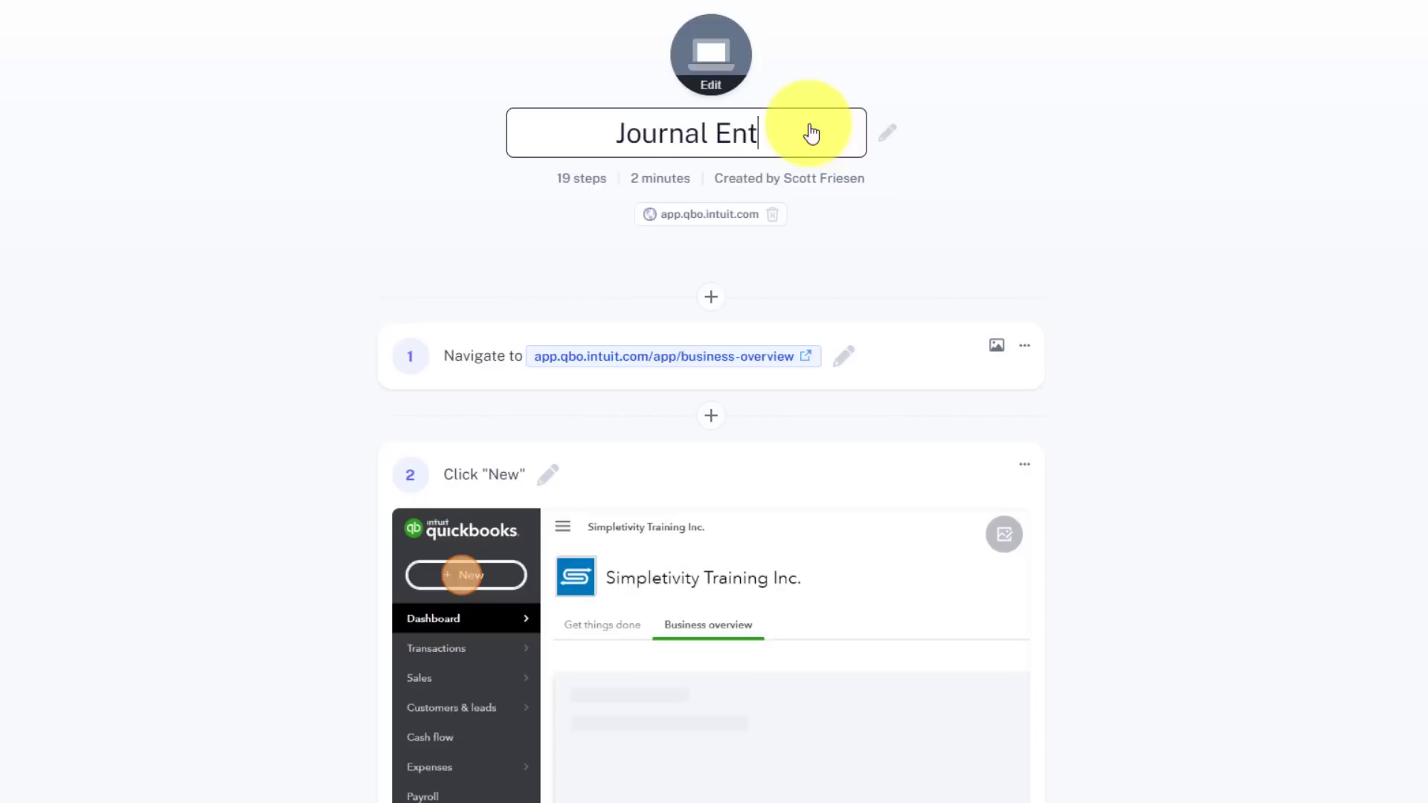
{"action": "type", "text": "ry Ex"}
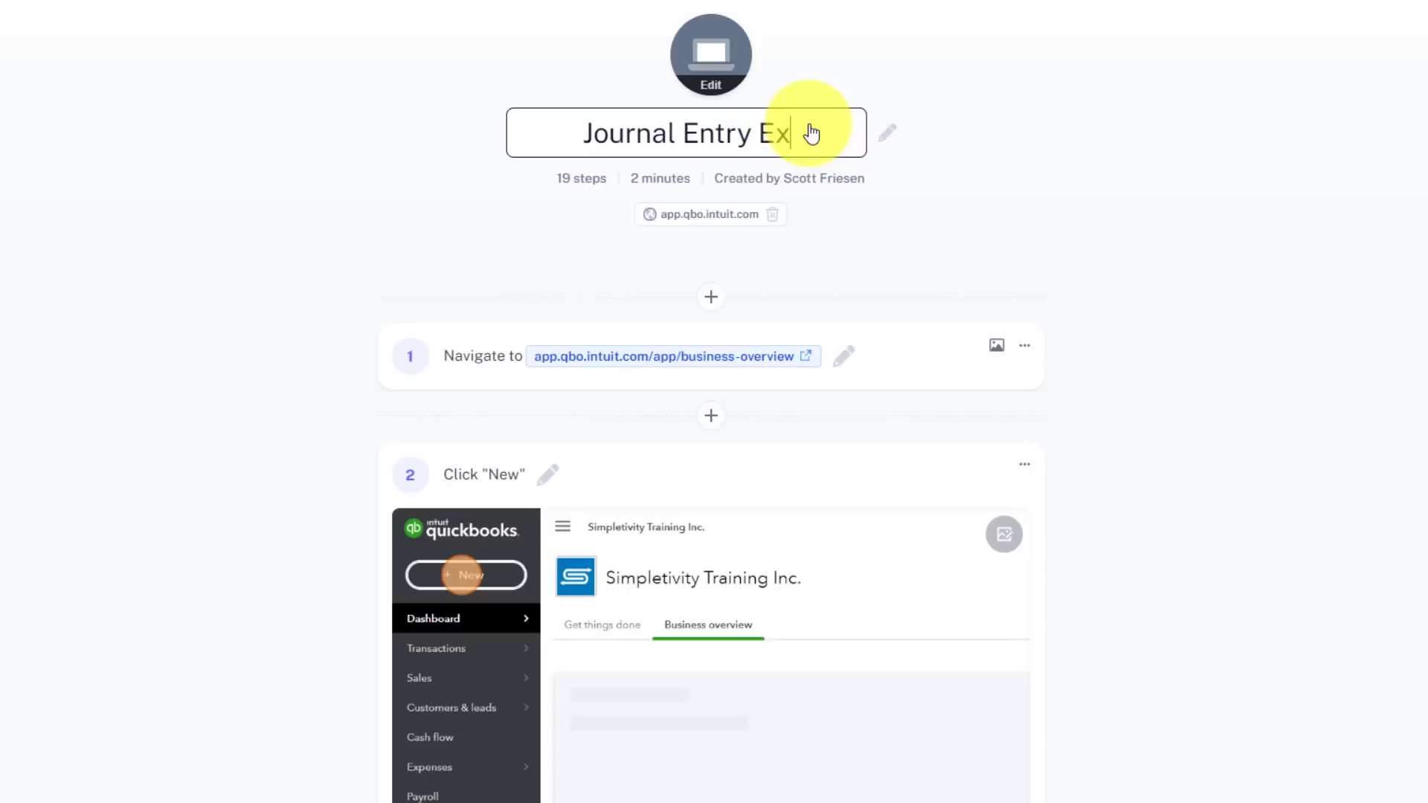
{"action": "type", "text": "ample"}
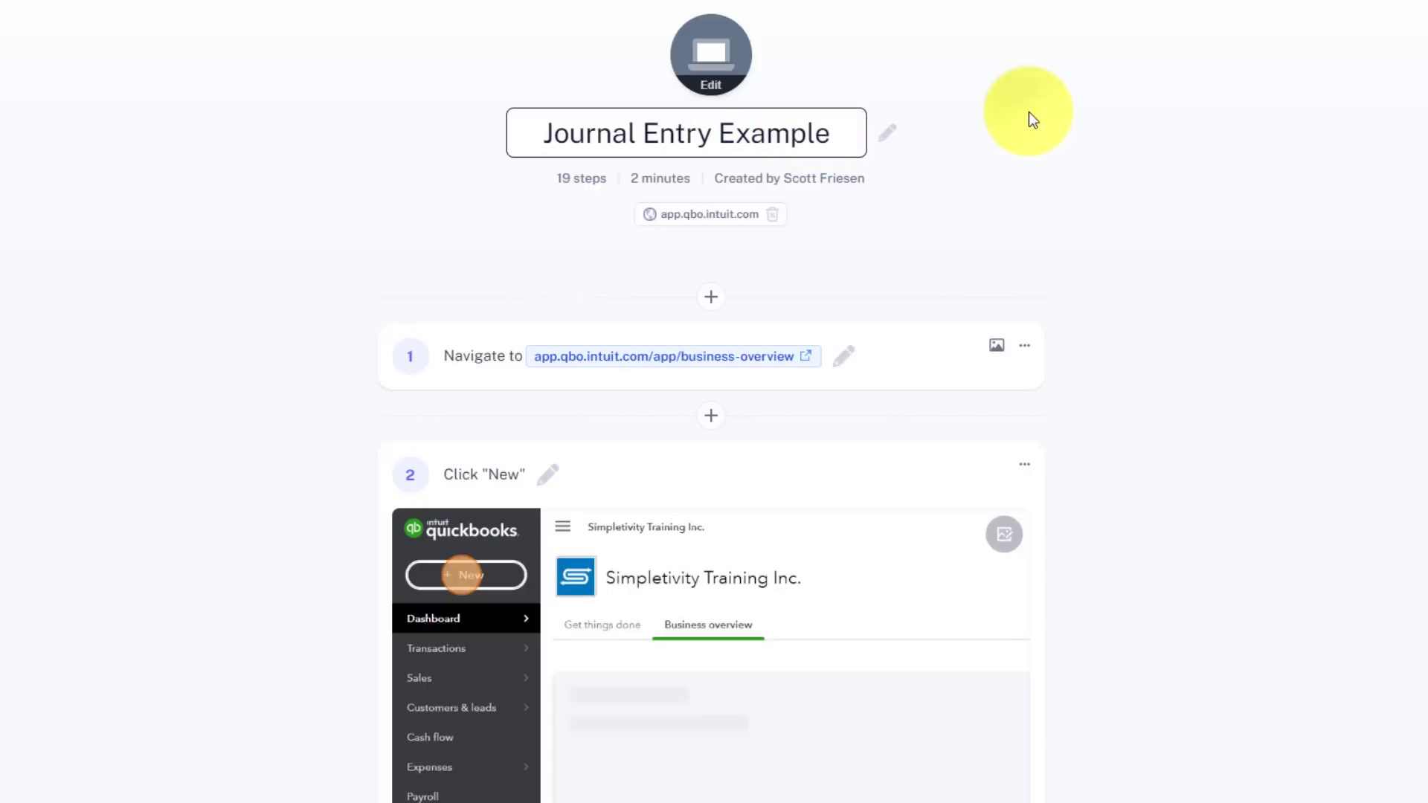
{"action": "left_click", "coordinate": [1028, 112]}
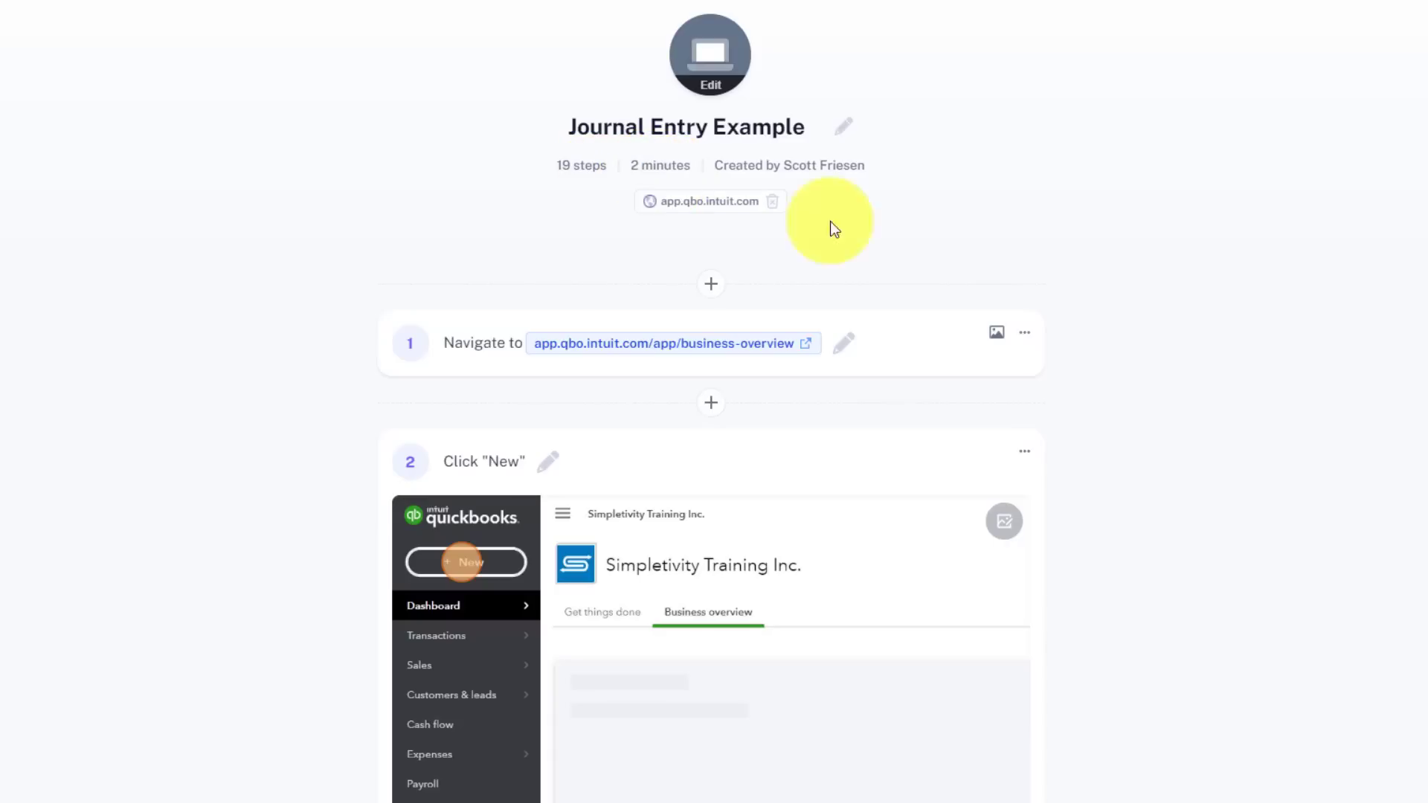
{"action": "scroll", "coordinate": [1249, 348], "scroll_direction": "down", "scroll_amount": 3}
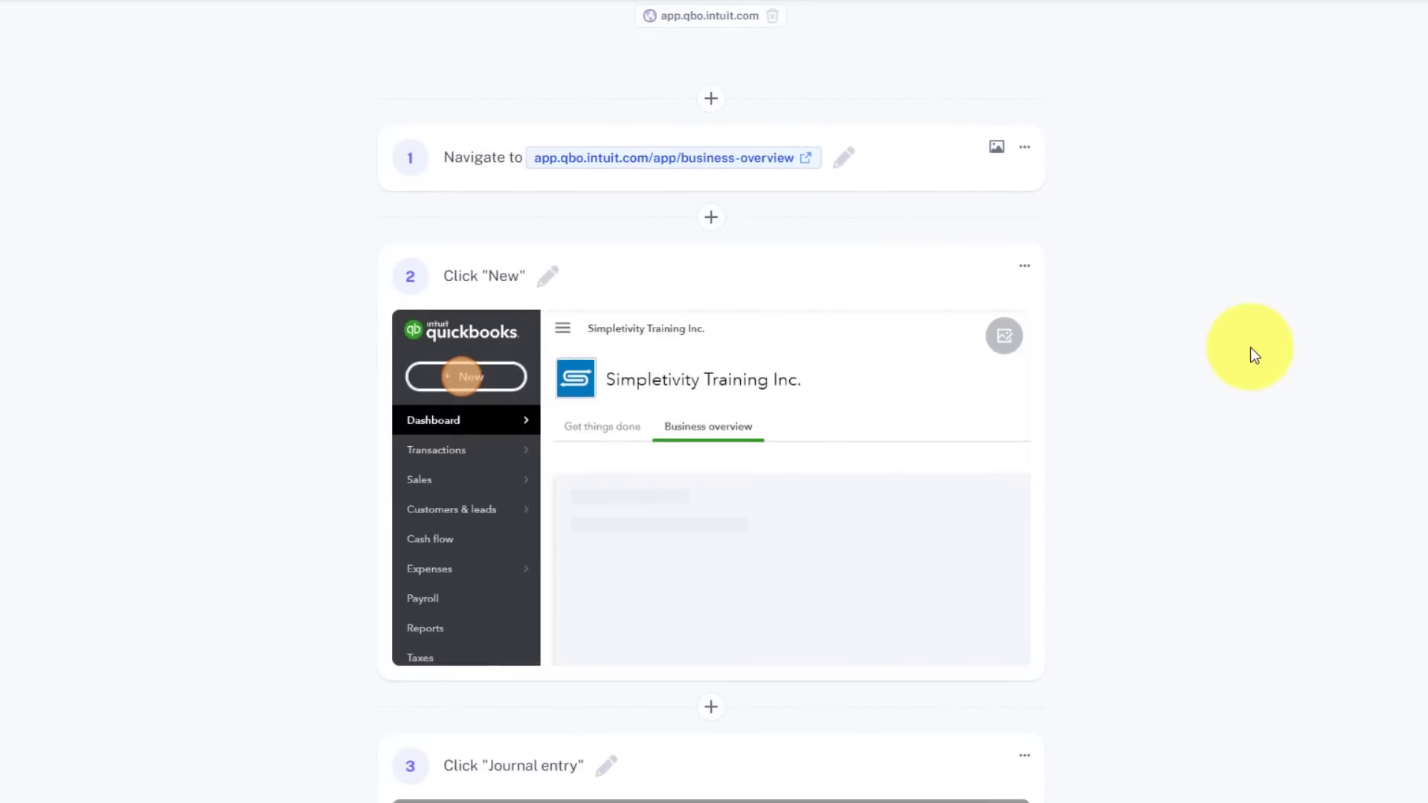
{"action": "scroll", "coordinate": [1250, 354], "scroll_direction": "down", "scroll_amount": 1}
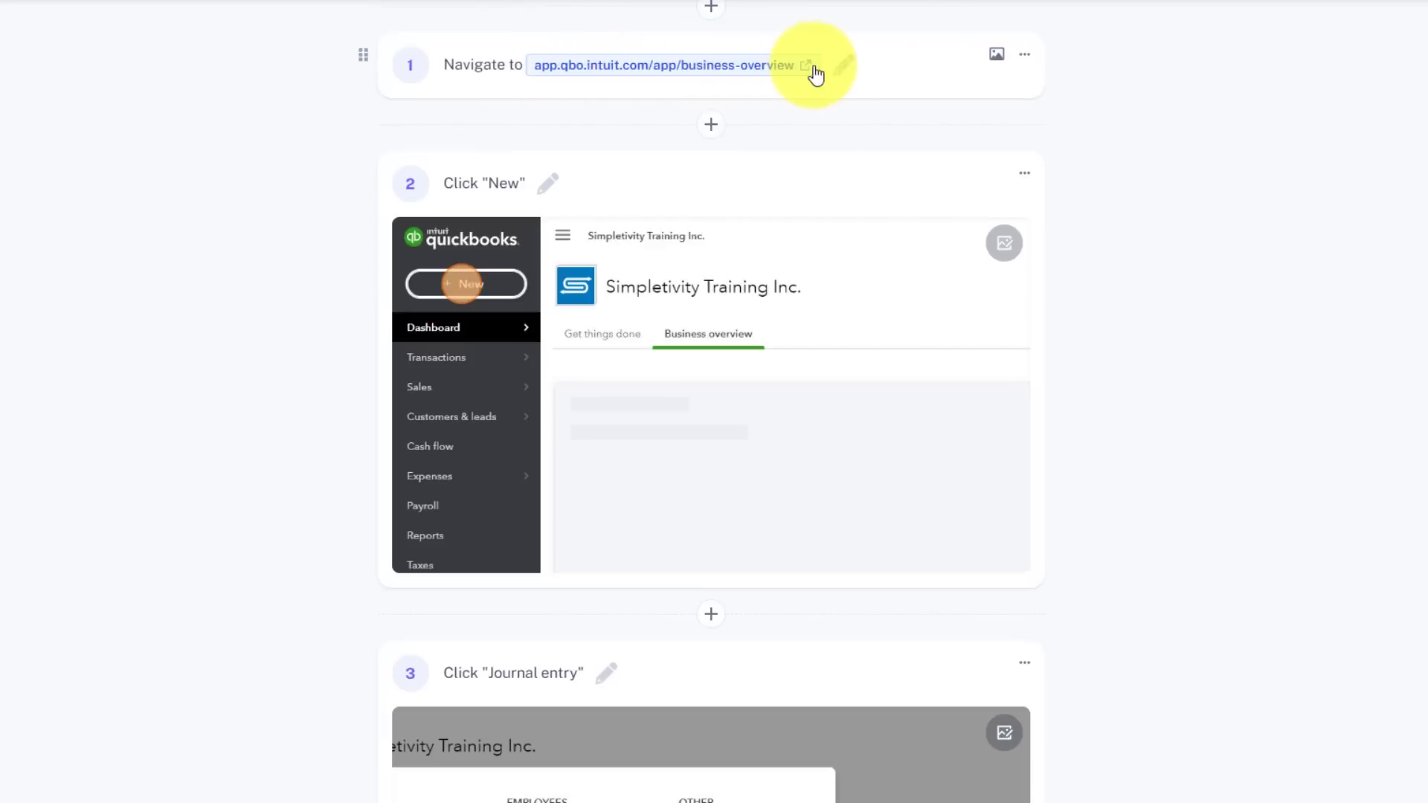
Step: Replace step 1's full URL so it reads Navigate to QuickBooks
{"action": "left_click", "coordinate": [845, 63]}
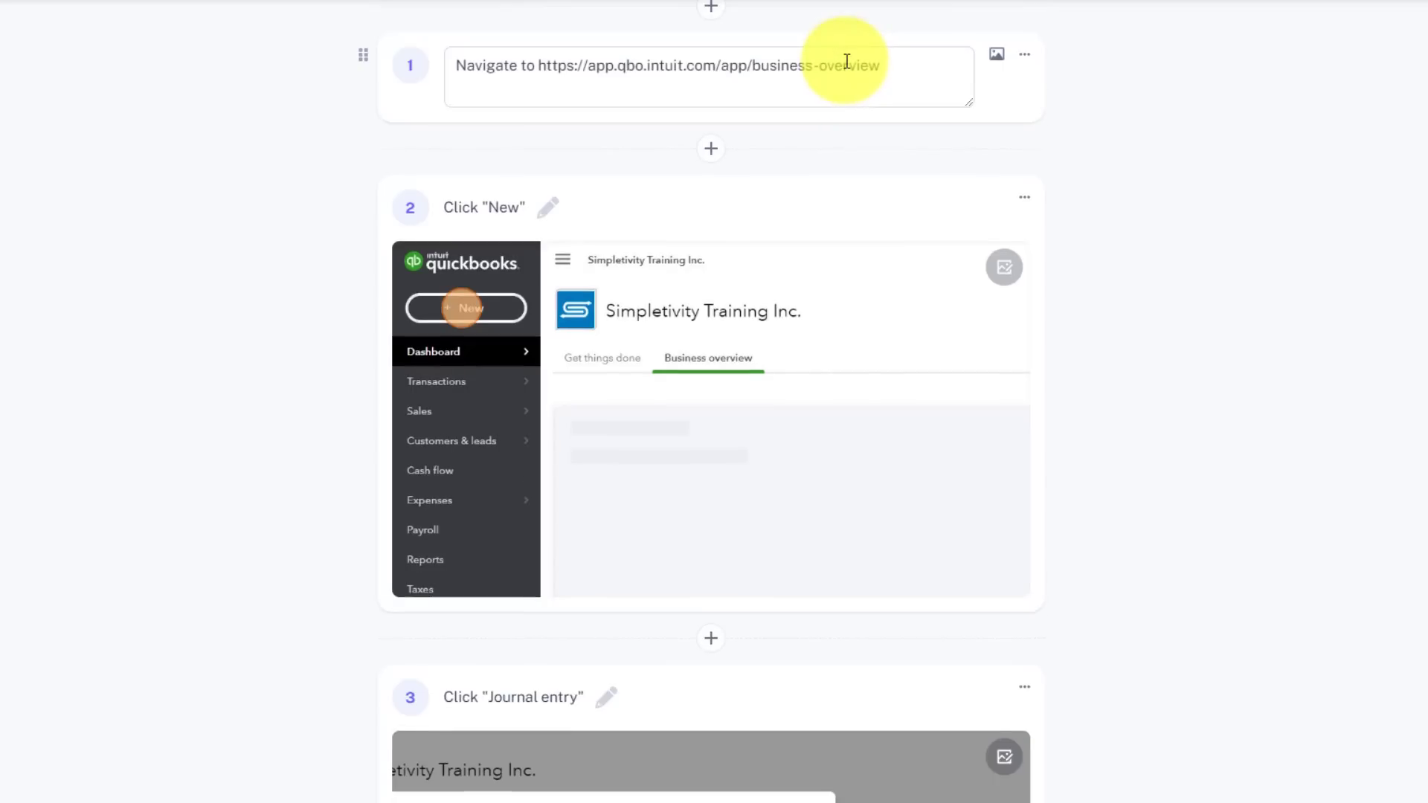
{"action": "left_click_drag", "start_coordinate": [537, 66], "coordinate": [941, 64]}
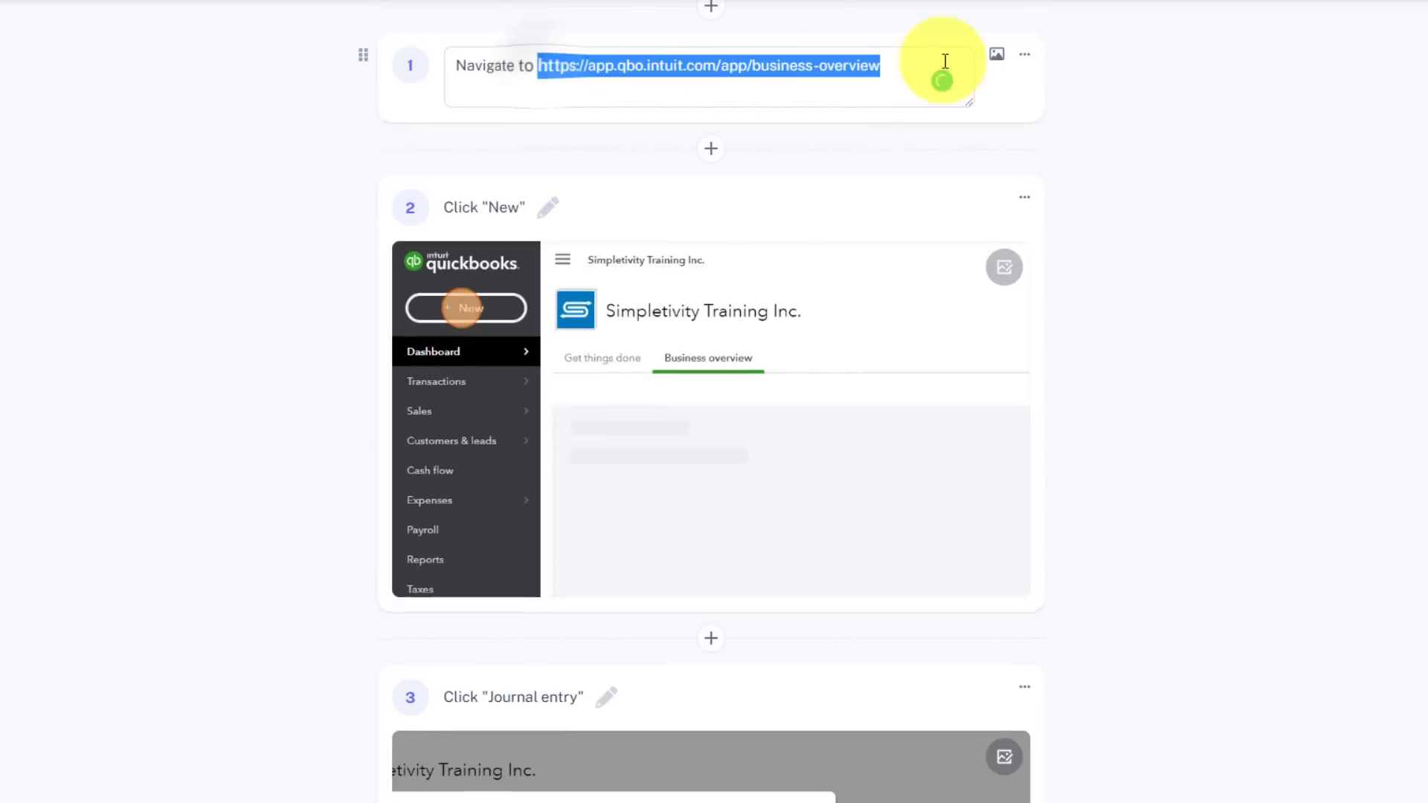
{"action": "type", "text": "QuickBooks"}
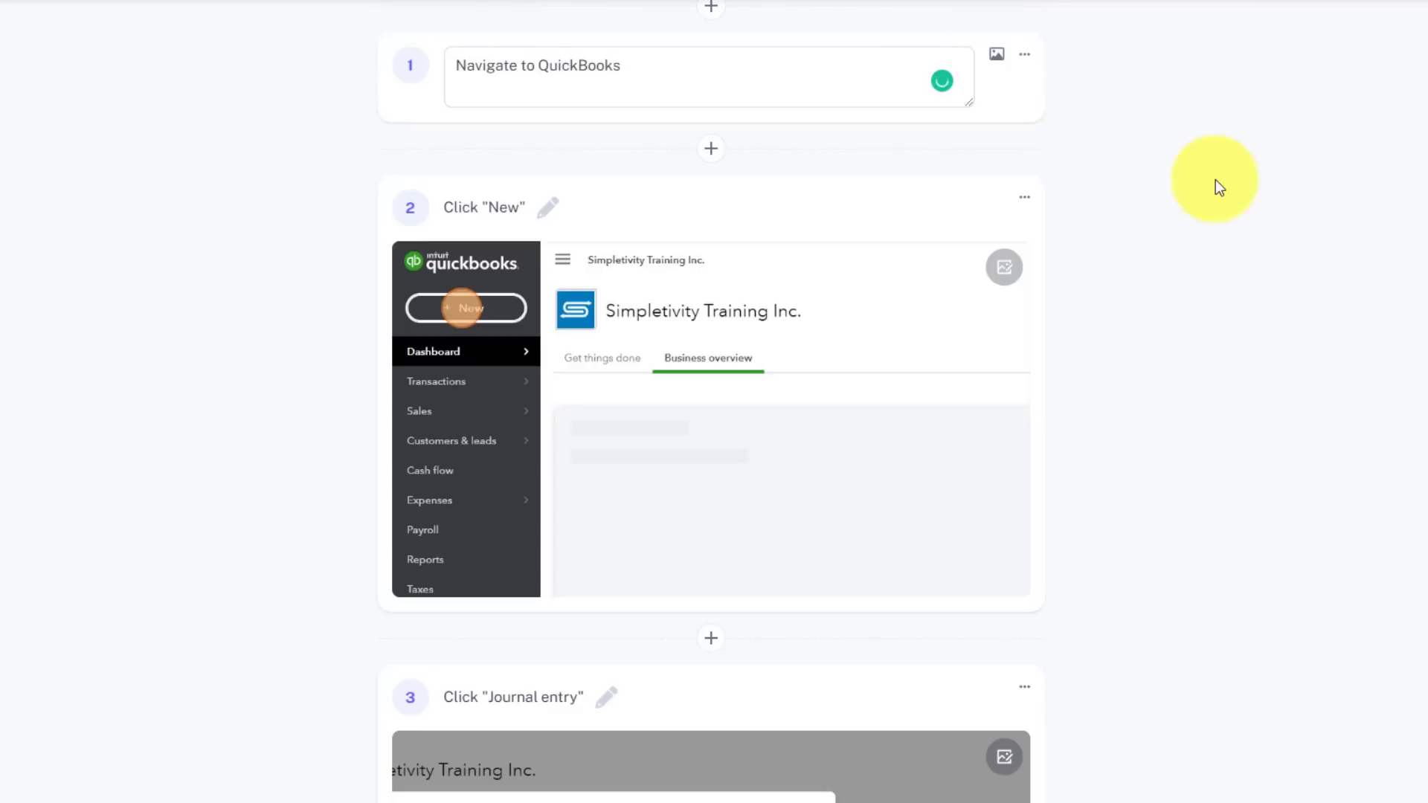
{"action": "left_click", "coordinate": [1215, 183]}
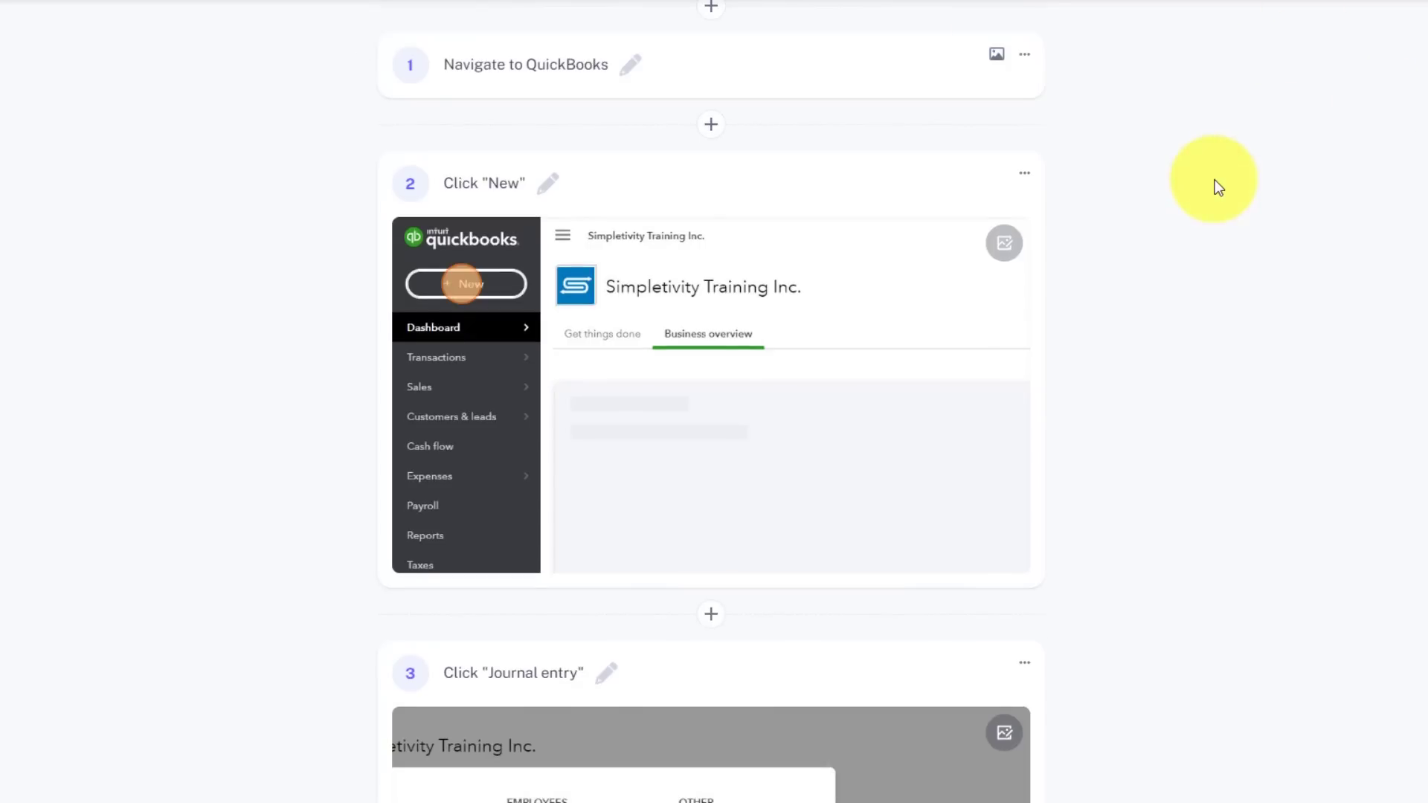
{"action": "scroll", "coordinate": [1207, 176], "scroll_direction": "down", "scroll_amount": 1}
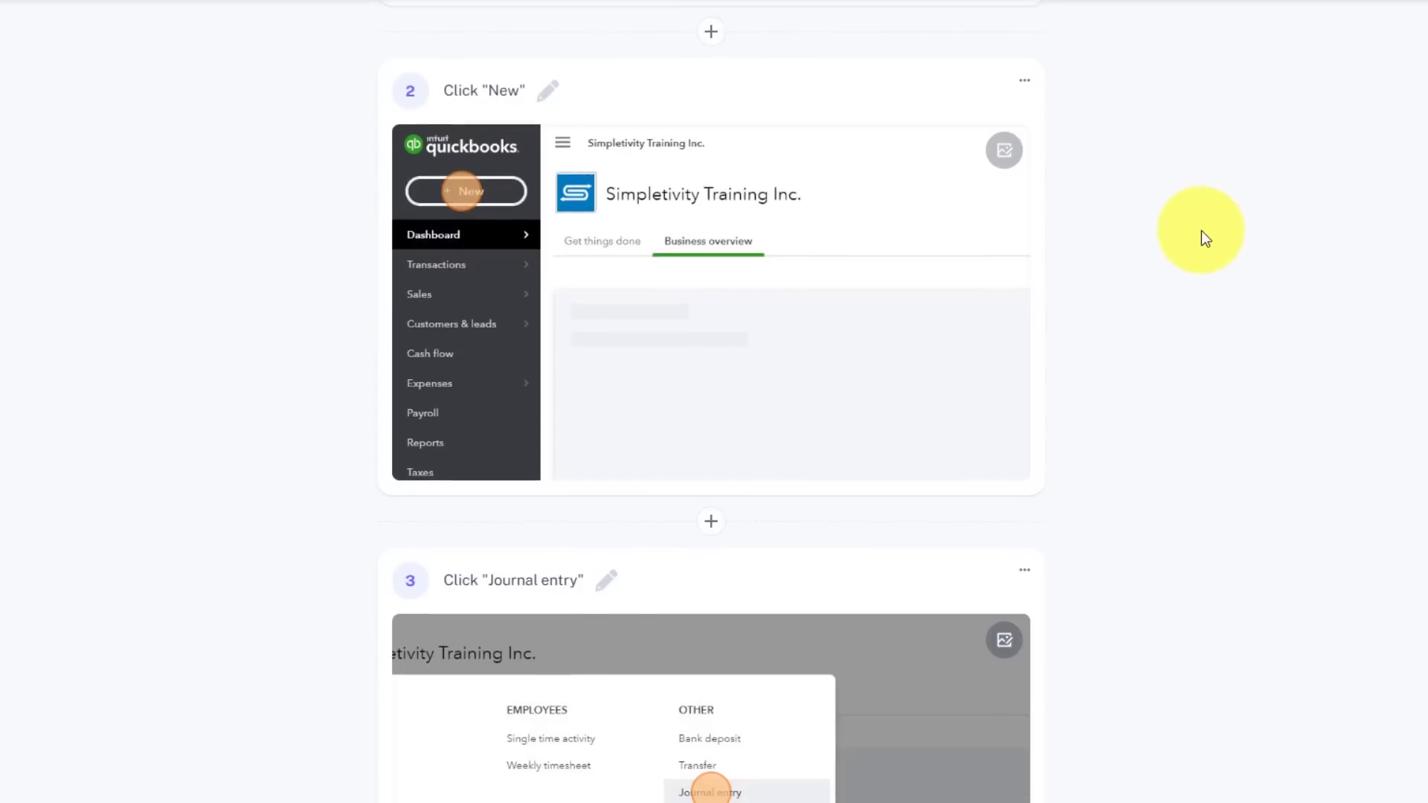
{"action": "mouse_move", "coordinate": [711, 395]}
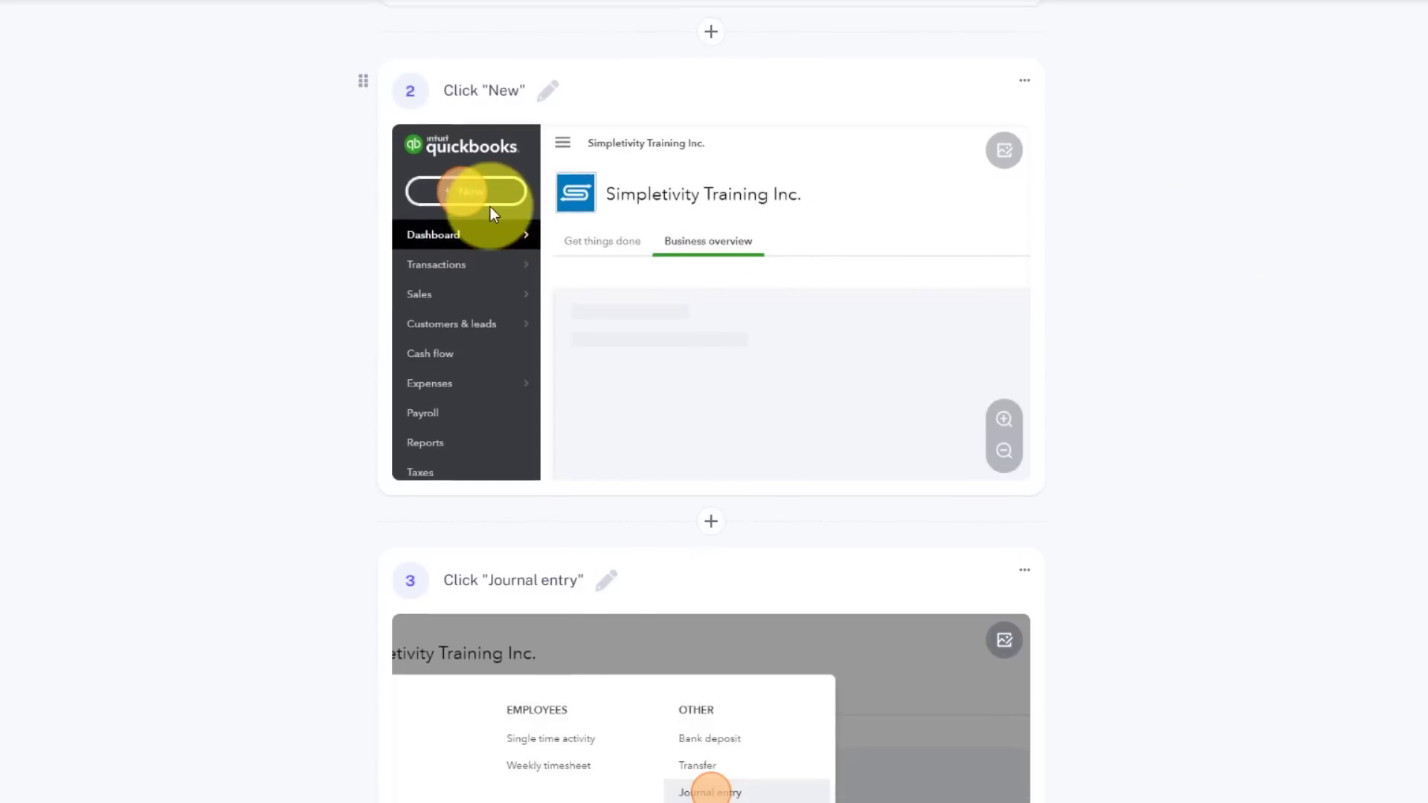
{"action": "scroll", "coordinate": [1301, 309], "scroll_direction": "down", "scroll_amount": 1}
{"action": "scroll", "coordinate": [1302, 309], "scroll_direction": "down", "scroll_amount": 5}
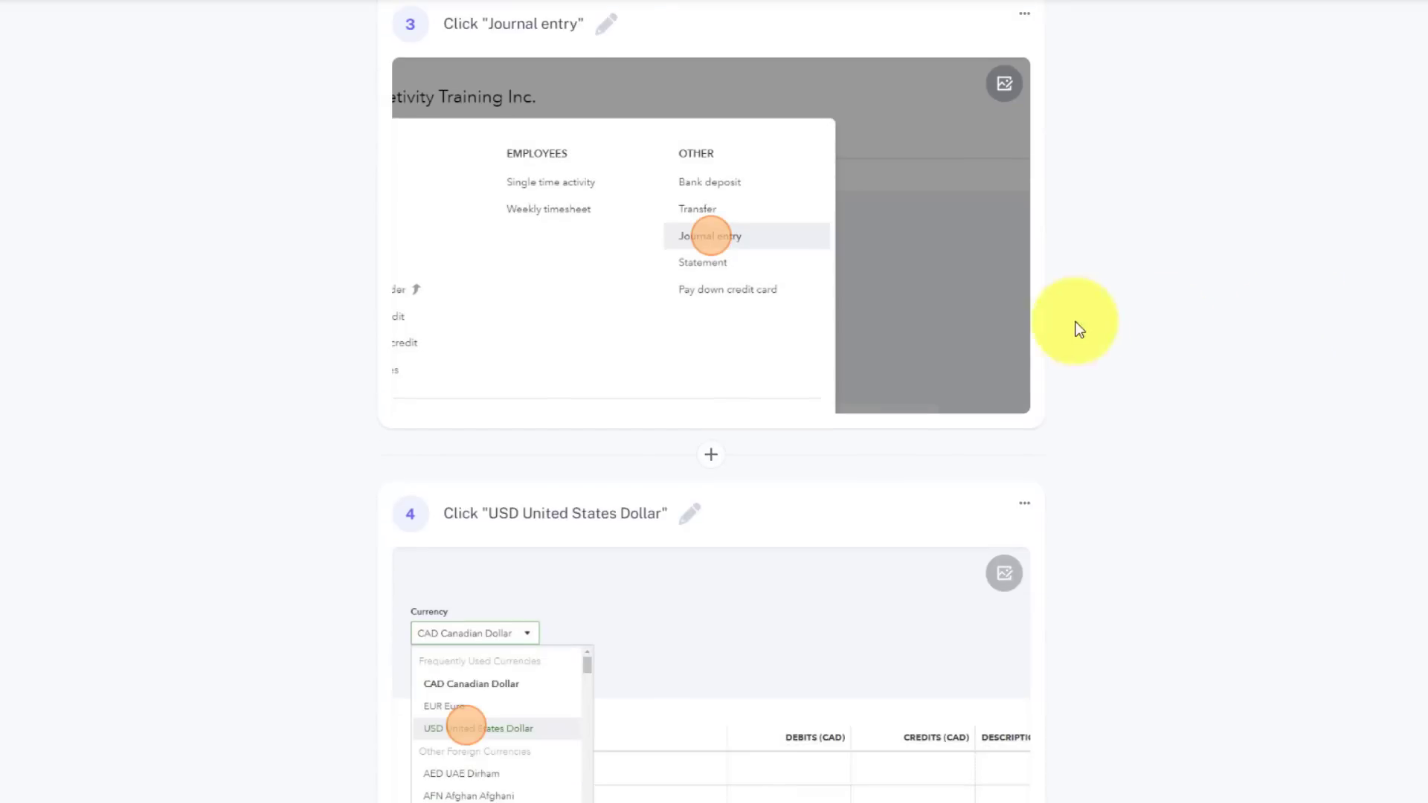
{"action": "scroll", "coordinate": [1237, 289], "scroll_direction": "down", "scroll_amount": 1}
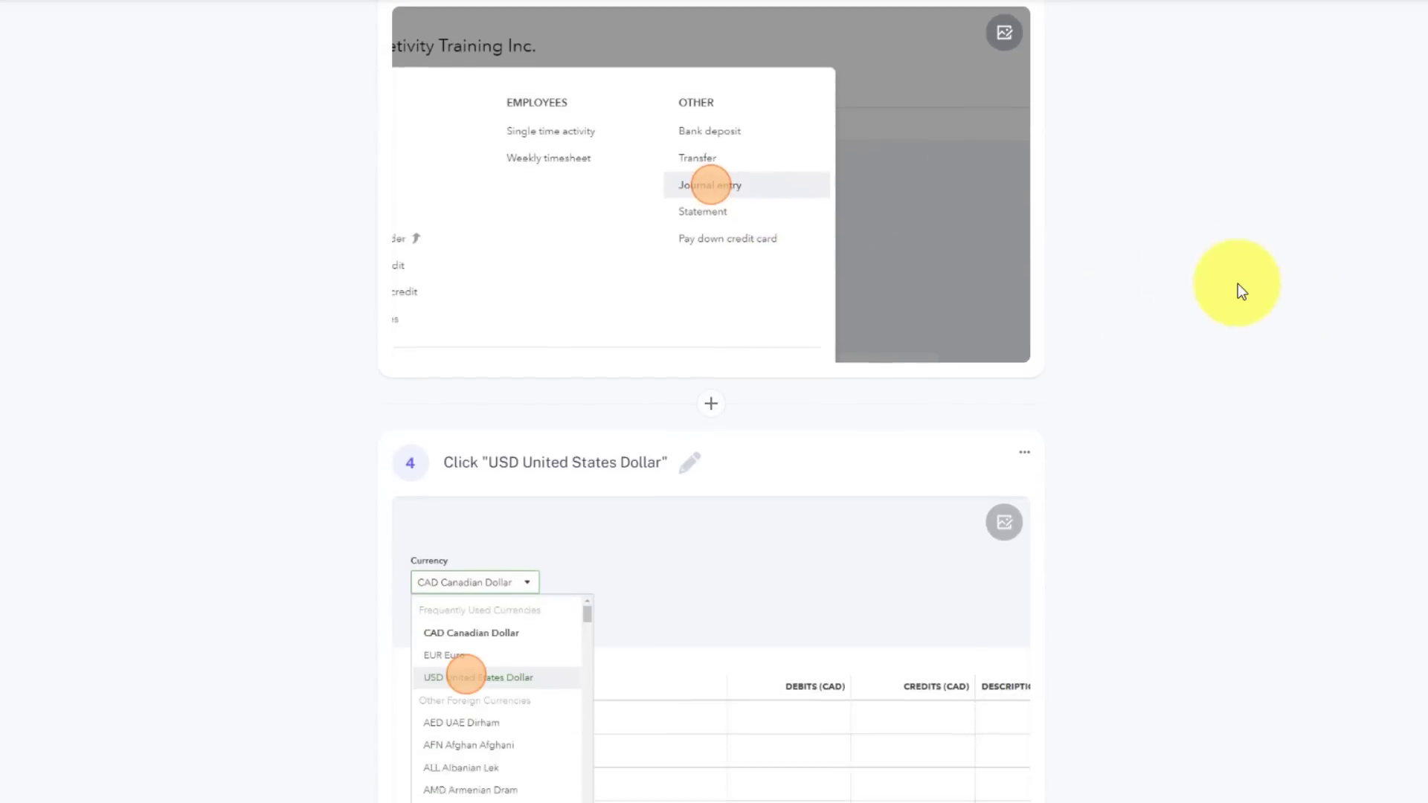
{"action": "scroll", "coordinate": [1237, 287], "scroll_direction": "down", "scroll_amount": 4}
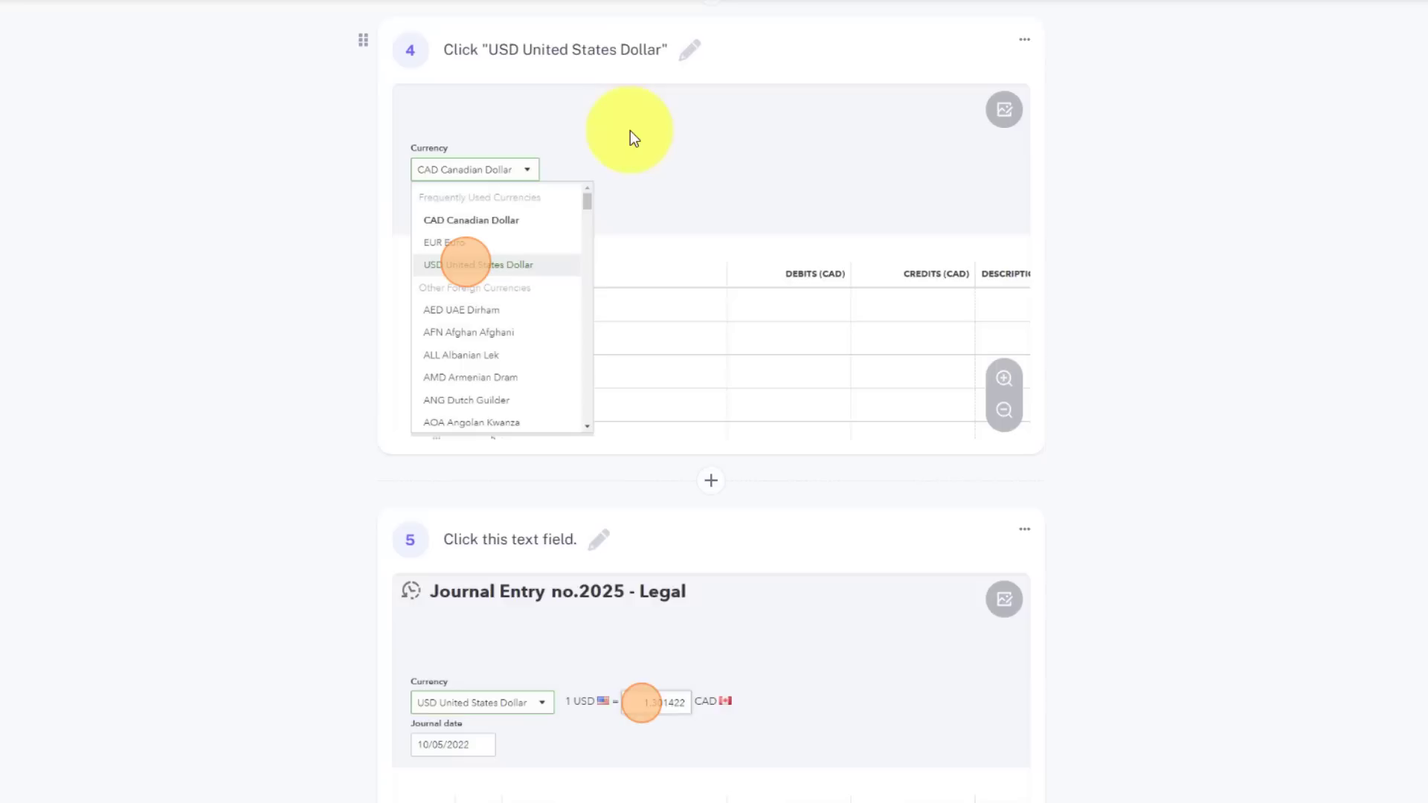
{"action": "scroll", "coordinate": [1253, 256], "scroll_direction": "down", "scroll_amount": 2}
{"action": "scroll", "coordinate": [1238, 258], "scroll_direction": "down", "scroll_amount": 2}
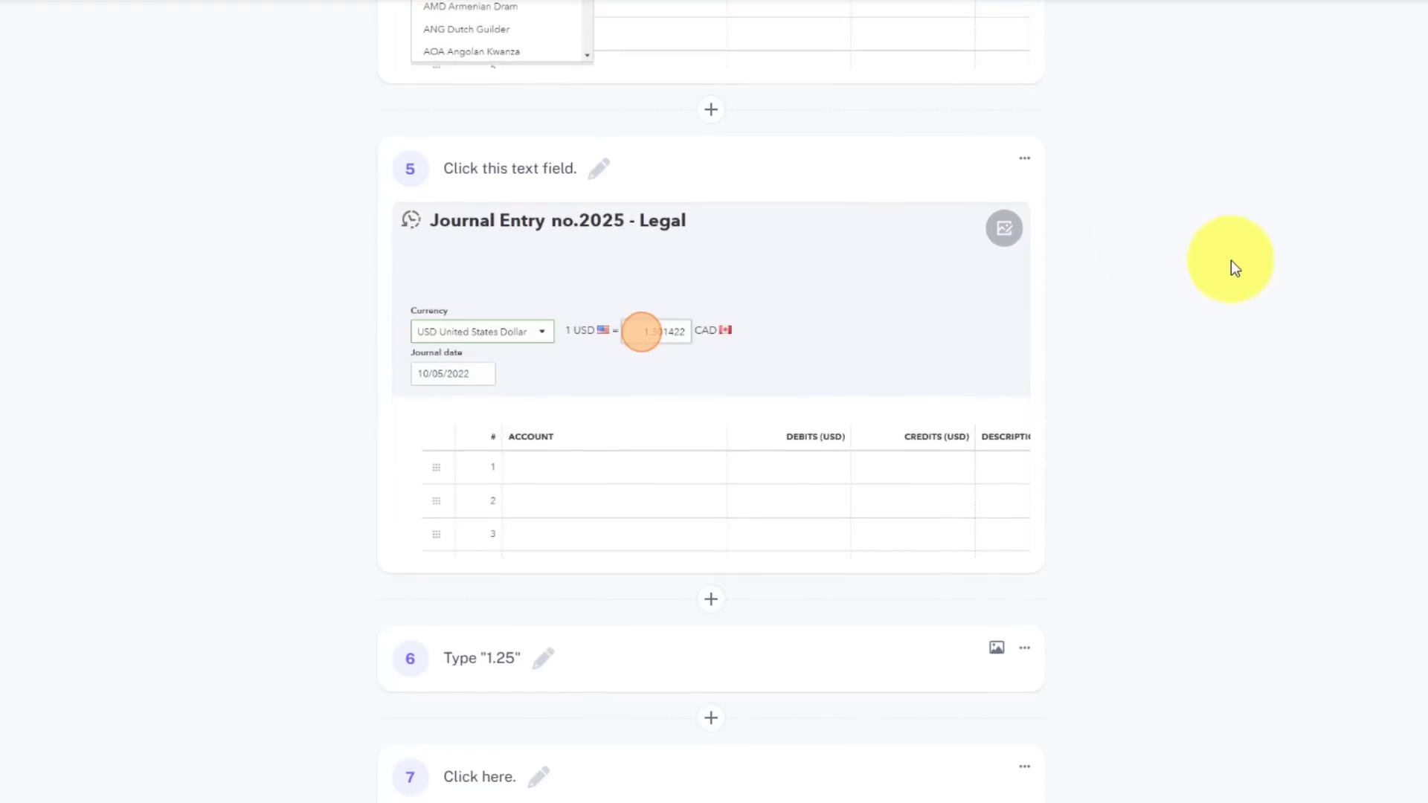
{"action": "scroll", "coordinate": [1148, 361], "scroll_direction": "down", "scroll_amount": 1}
{"action": "scroll", "coordinate": [1243, 357], "scroll_direction": "down", "scroll_amount": 2}
{"action": "mouse_move", "coordinate": [710, 498]}
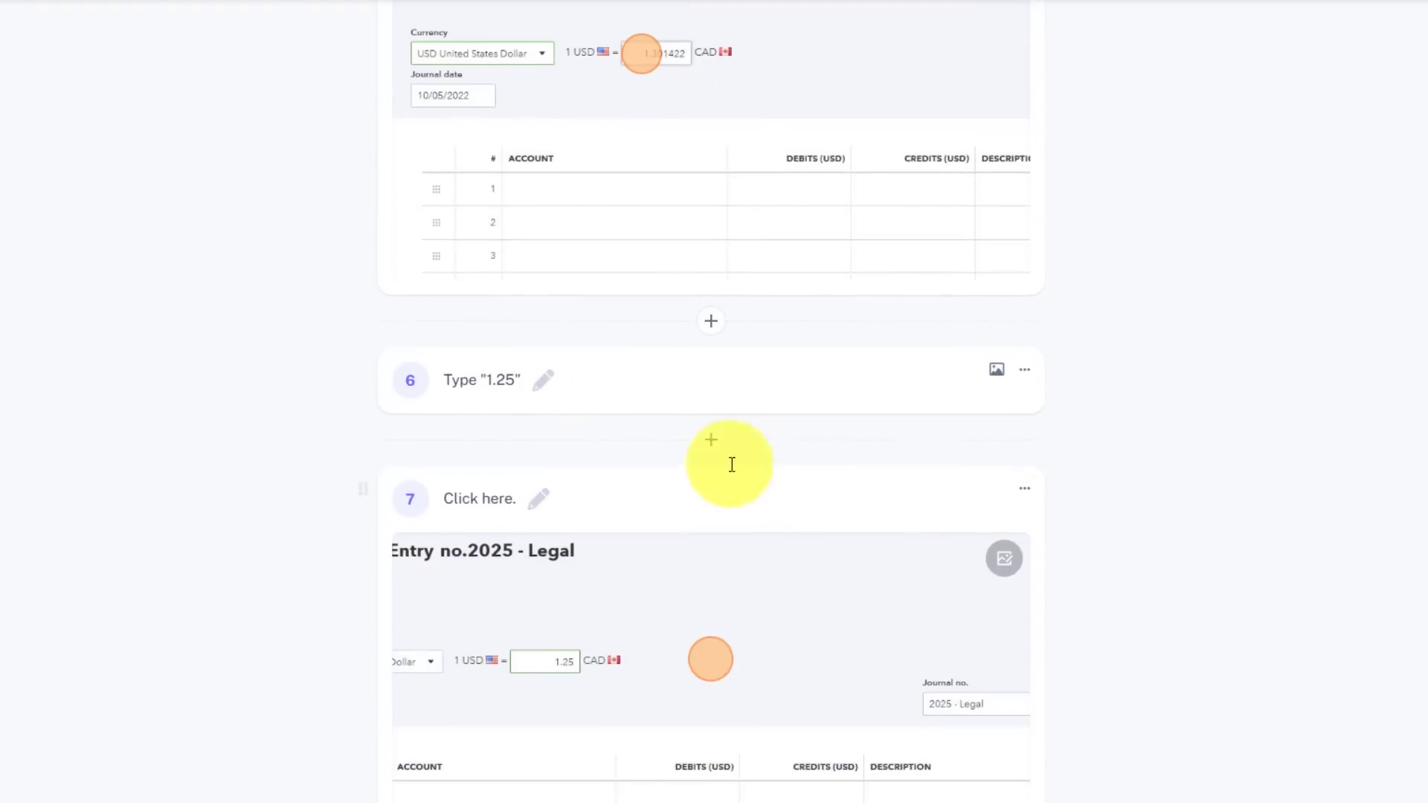
{"action": "scroll", "coordinate": [1295, 379], "scroll_direction": "down", "scroll_amount": 4}
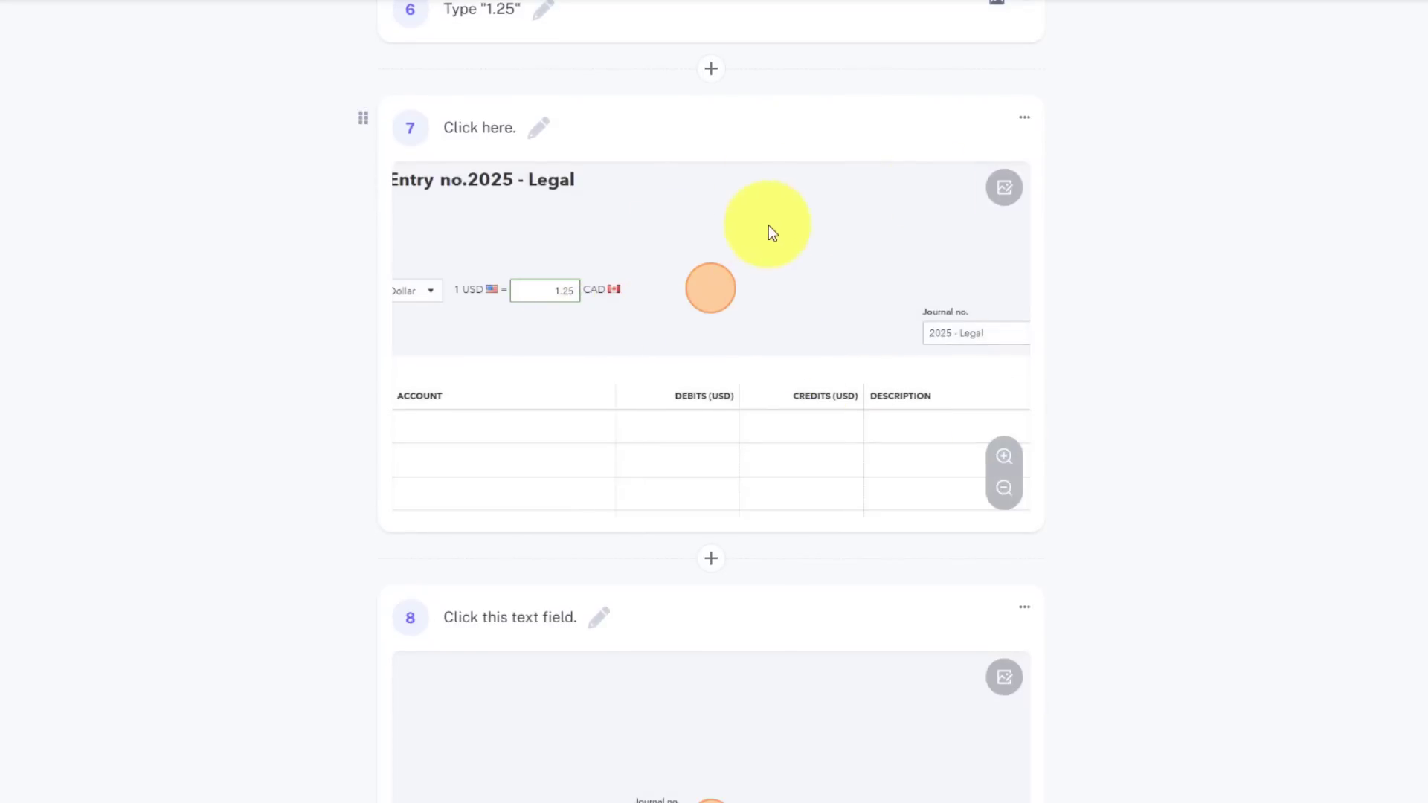
Step: Delete the redundant 'Click here.' step 7 from the guide
{"action": "left_click", "coordinate": [1024, 119]}
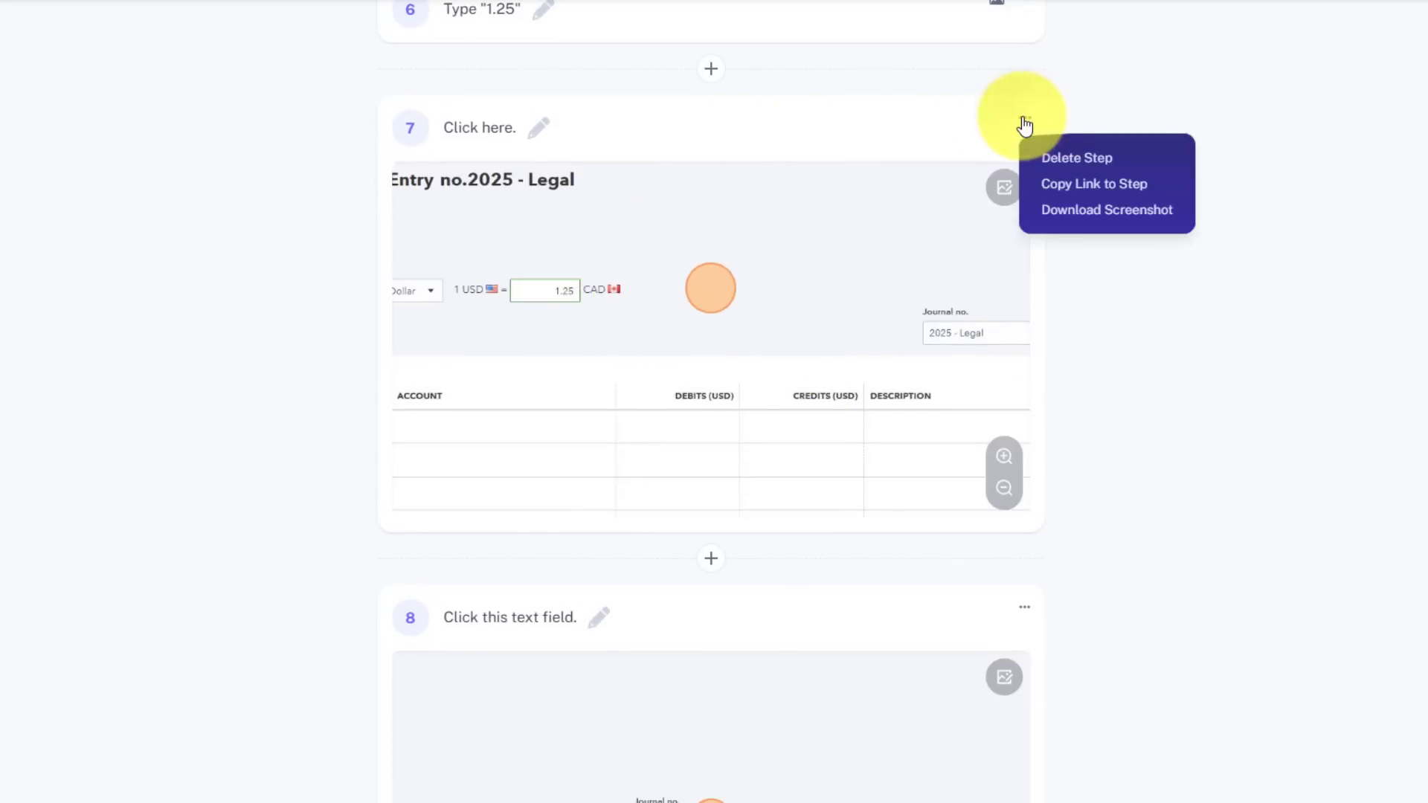
{"action": "left_click", "coordinate": [1058, 164]}
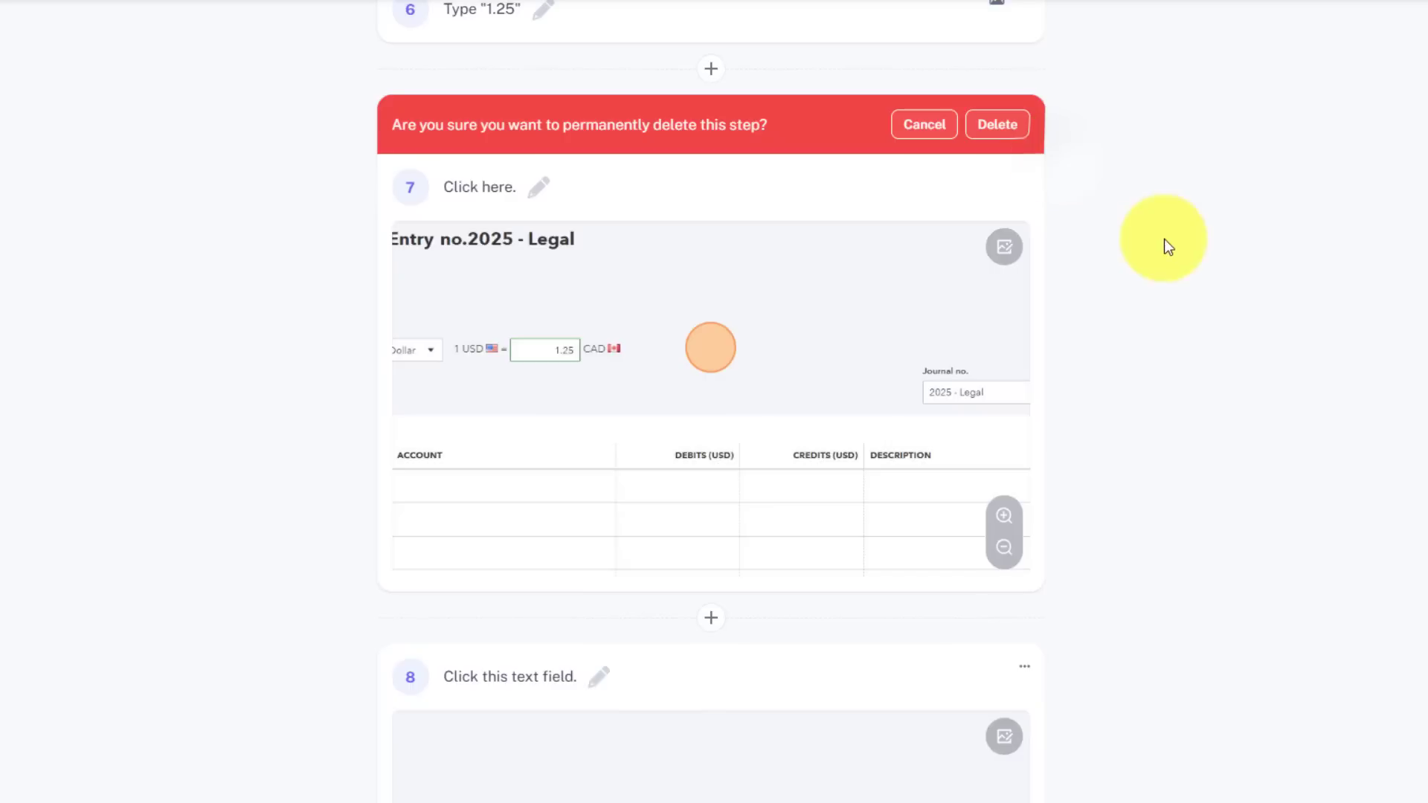
{"action": "left_click", "coordinate": [1000, 131]}
{"action": "scroll", "coordinate": [1193, 222], "scroll_direction": "down", "scroll_amount": 1}
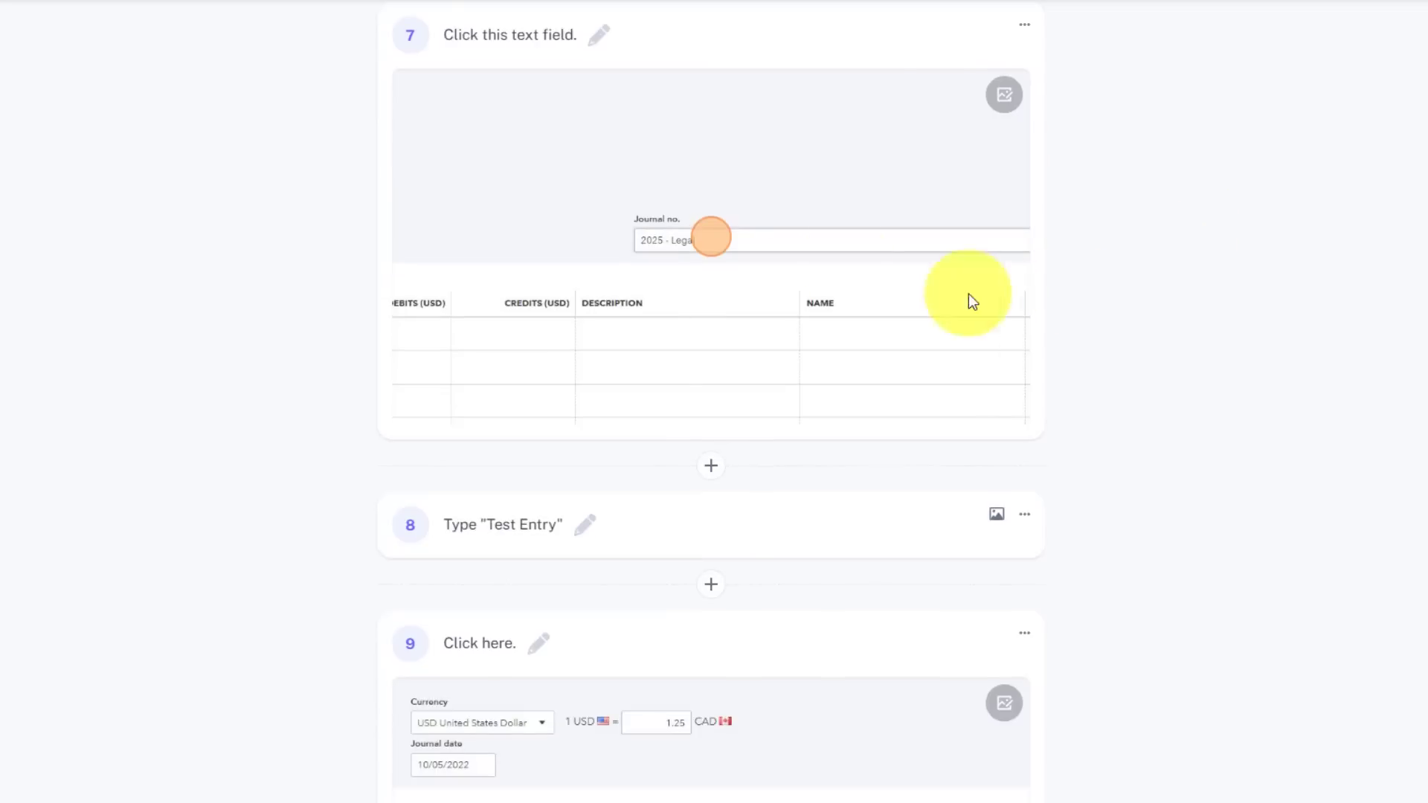
{"action": "scroll", "coordinate": [801, 252], "scroll_direction": "down", "scroll_amount": 2}
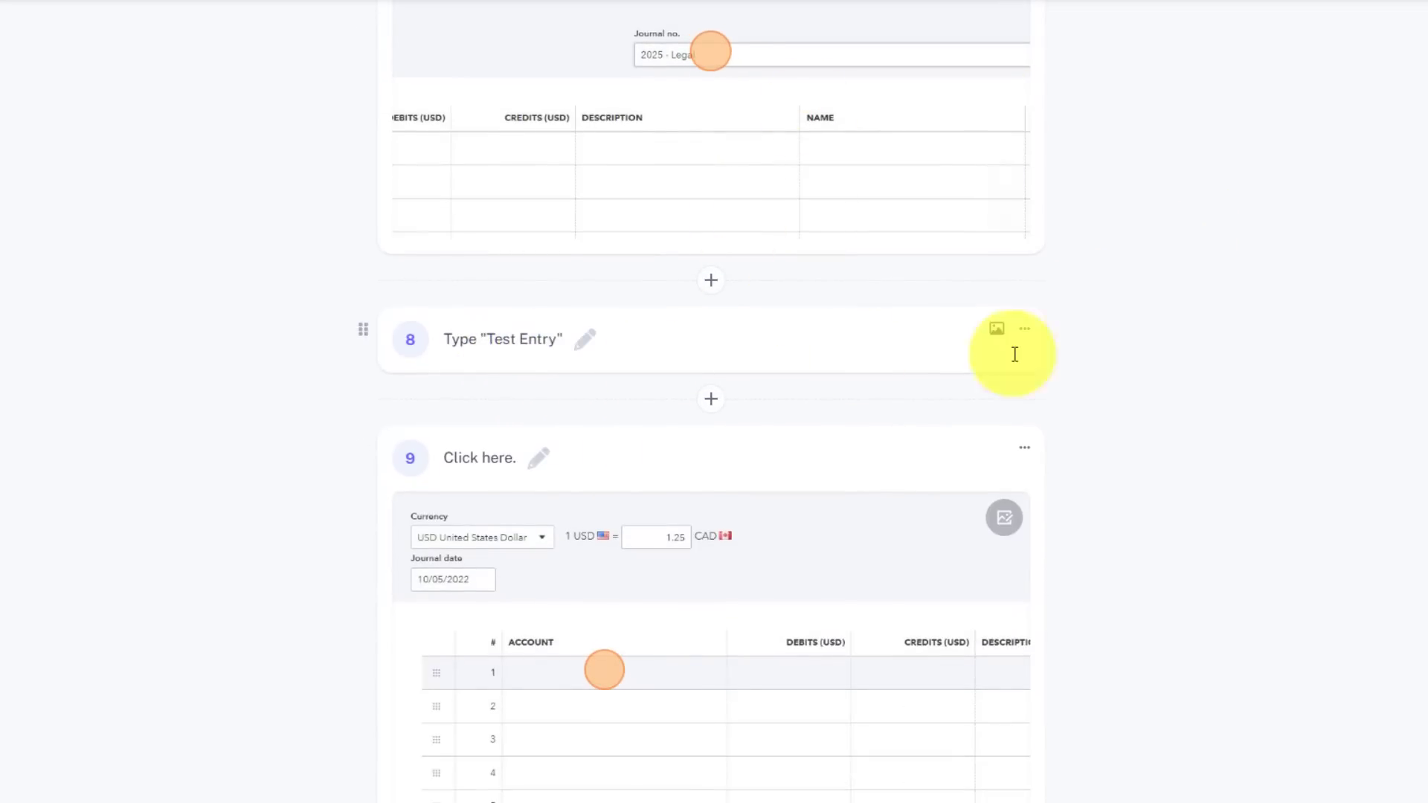
{"action": "scroll", "coordinate": [1148, 360], "scroll_direction": "down", "scroll_amount": 4}
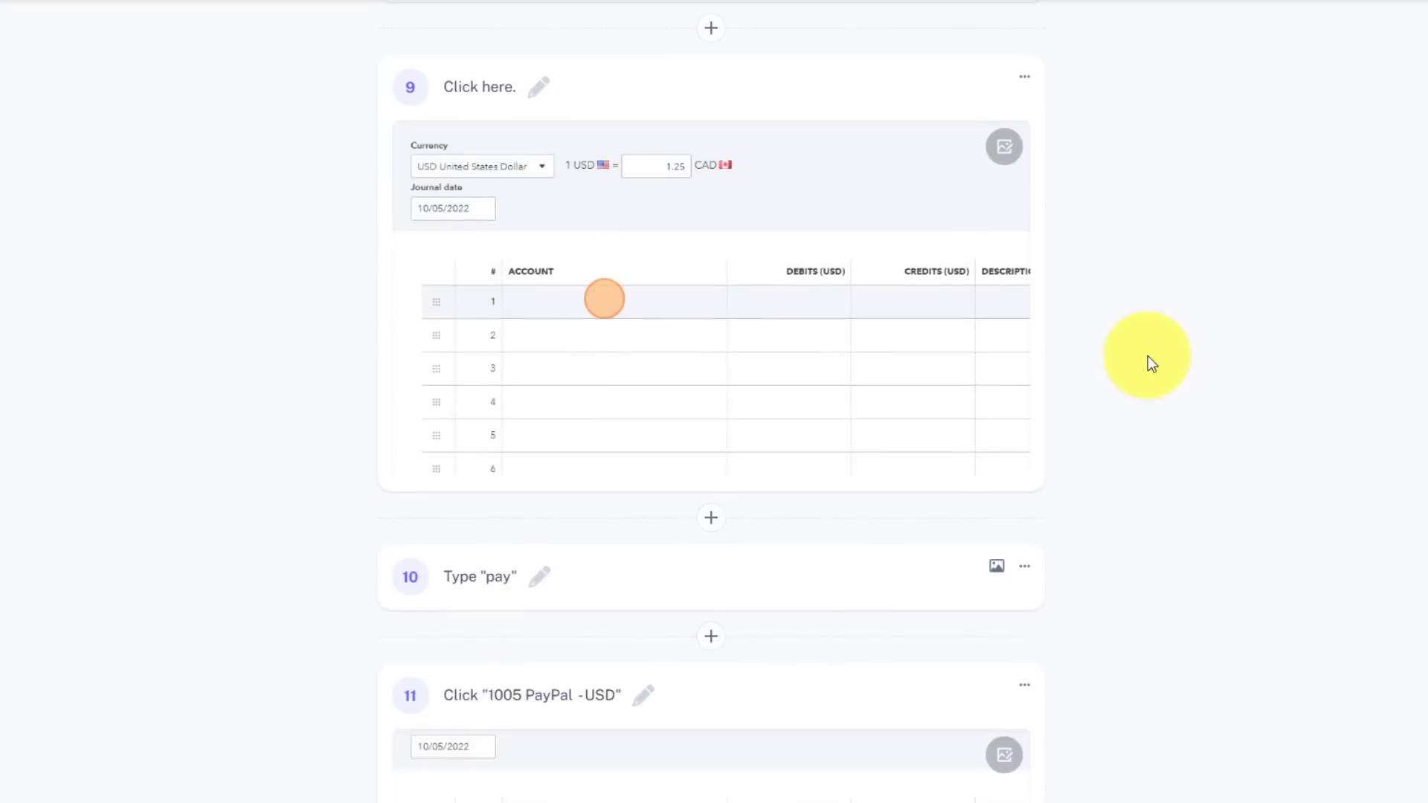
{"action": "scroll", "coordinate": [1174, 327], "scroll_direction": "down", "scroll_amount": 5}
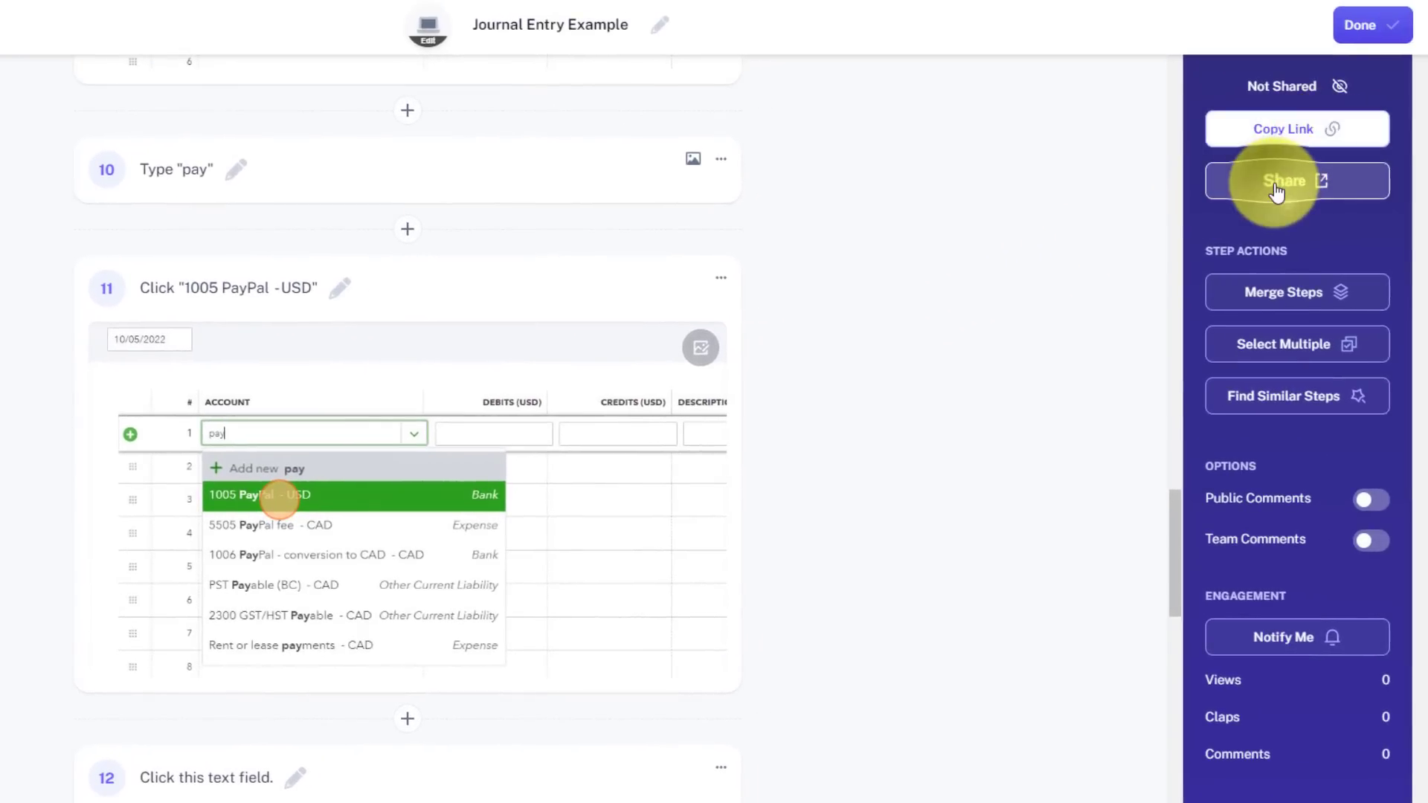
{"action": "left_click", "coordinate": [1277, 192]}
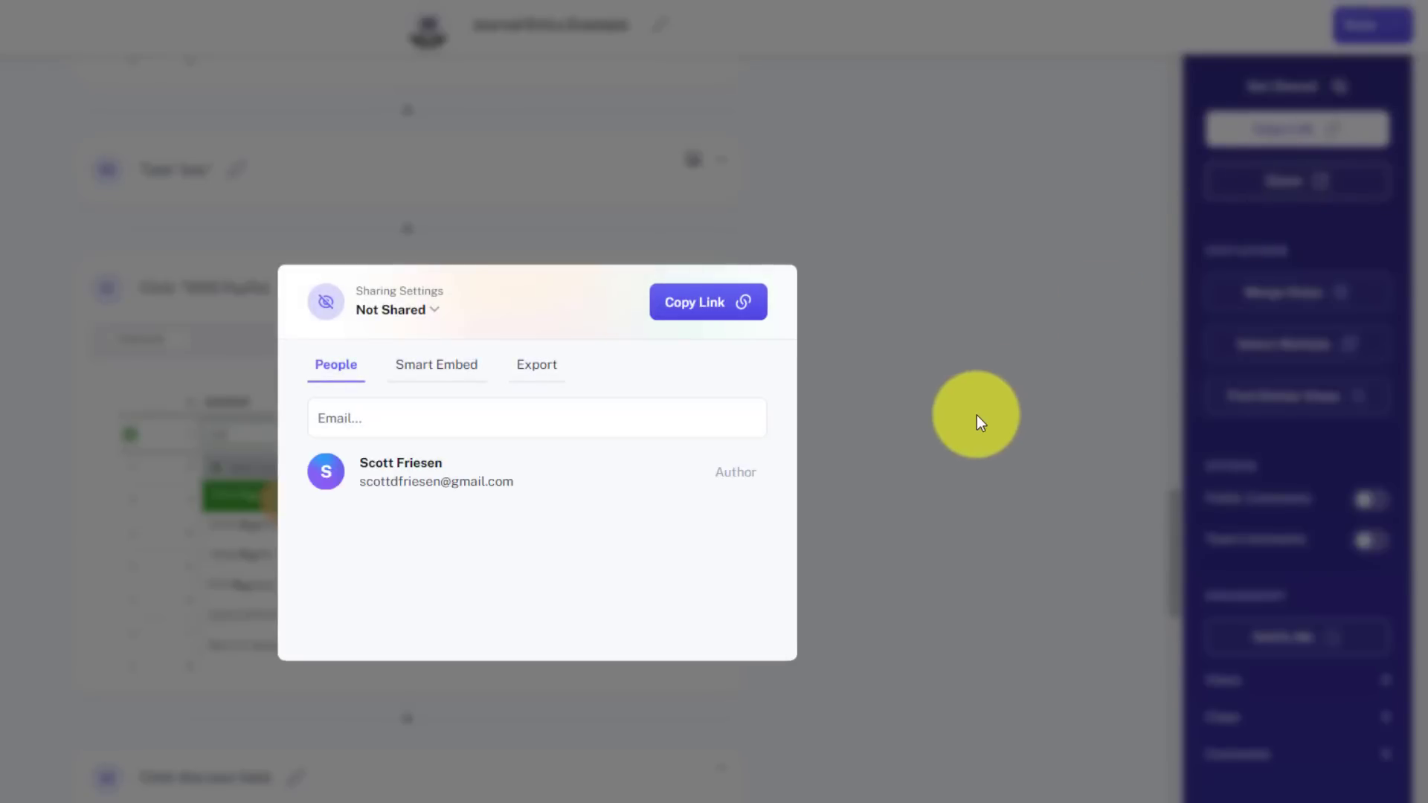
{"action": "left_click", "coordinate": [537, 366]}
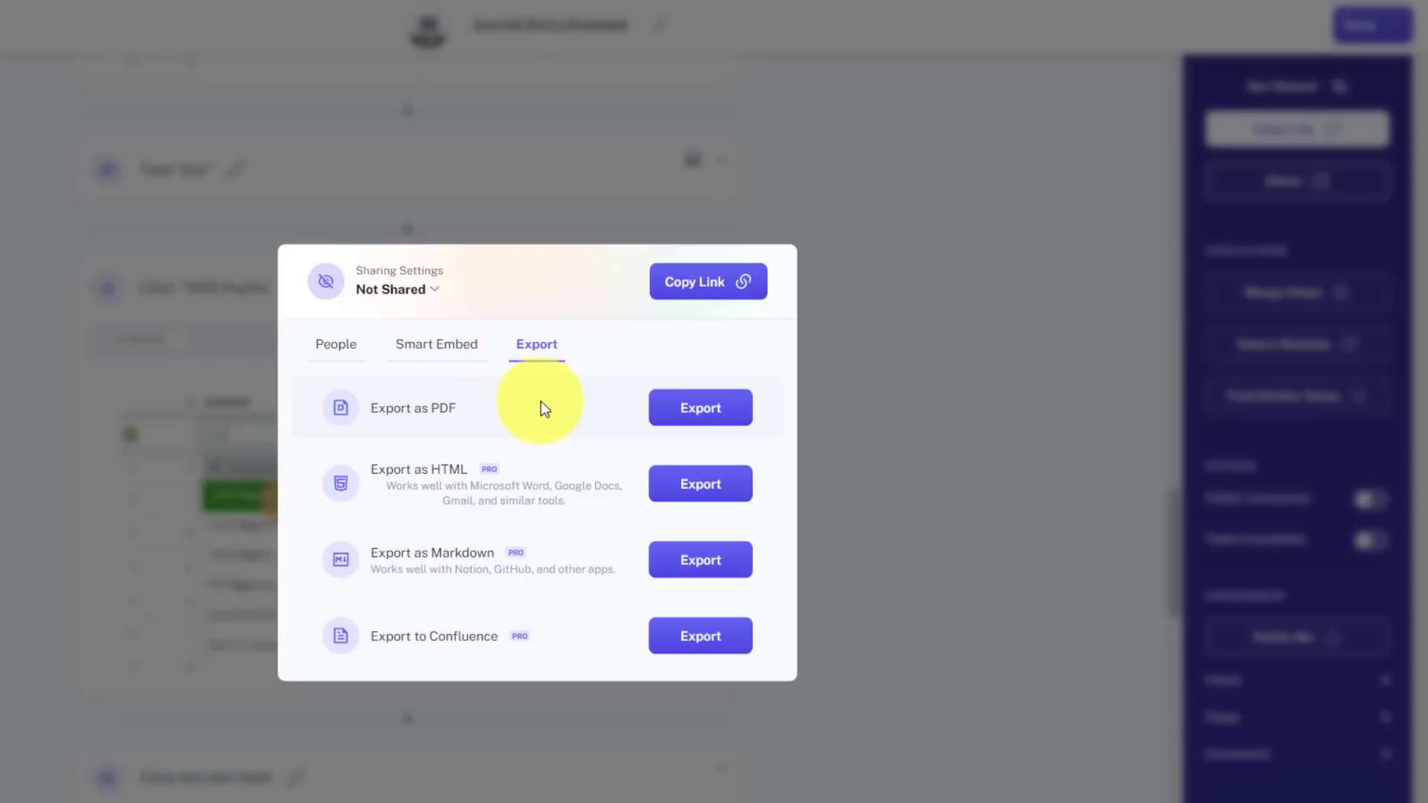
{"action": "left_click", "coordinate": [971, 327]}
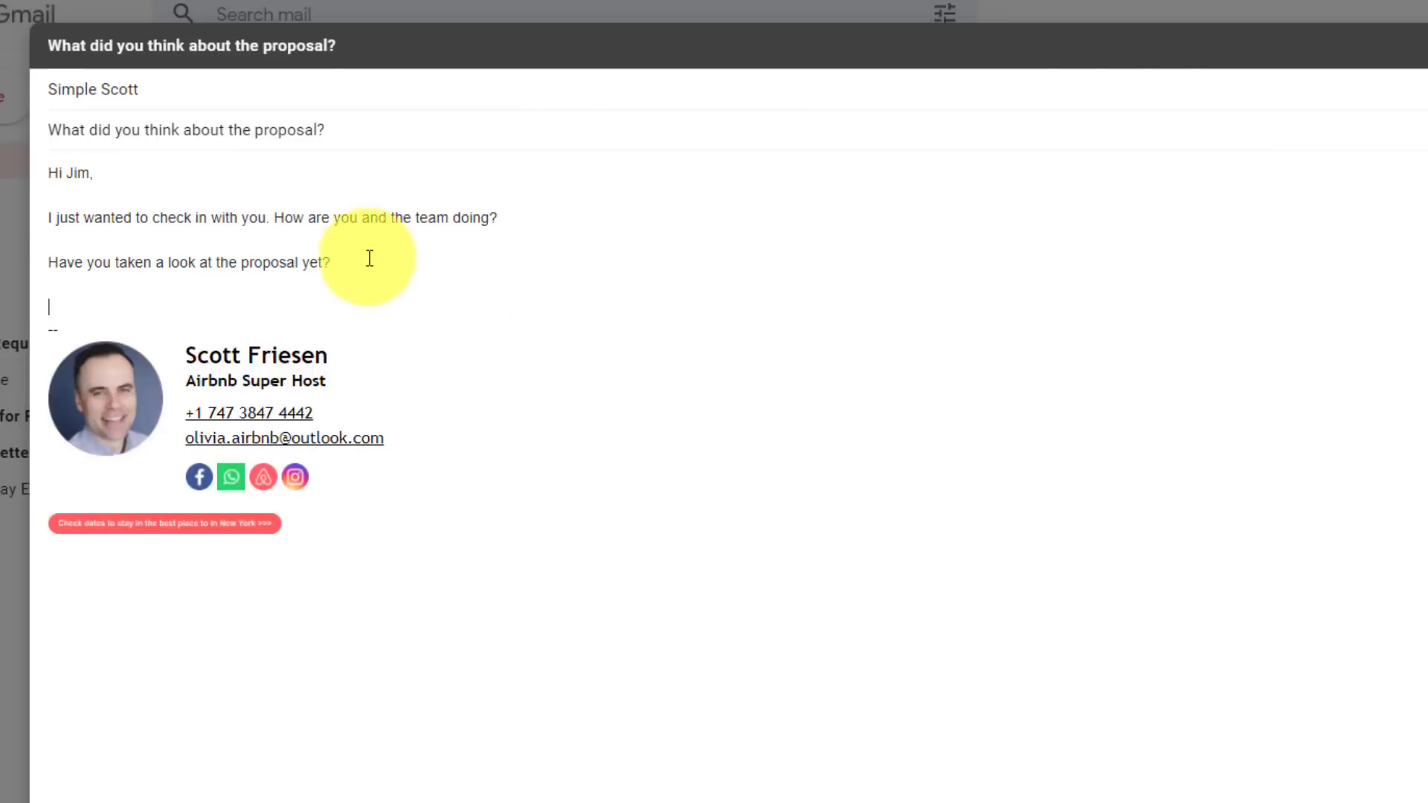
Step: Select 'How are you and the team doing?' in the Gmail draft for rewriting
{"action": "left_click_drag", "start_coordinate": [275, 217], "coordinate": [554, 217]}
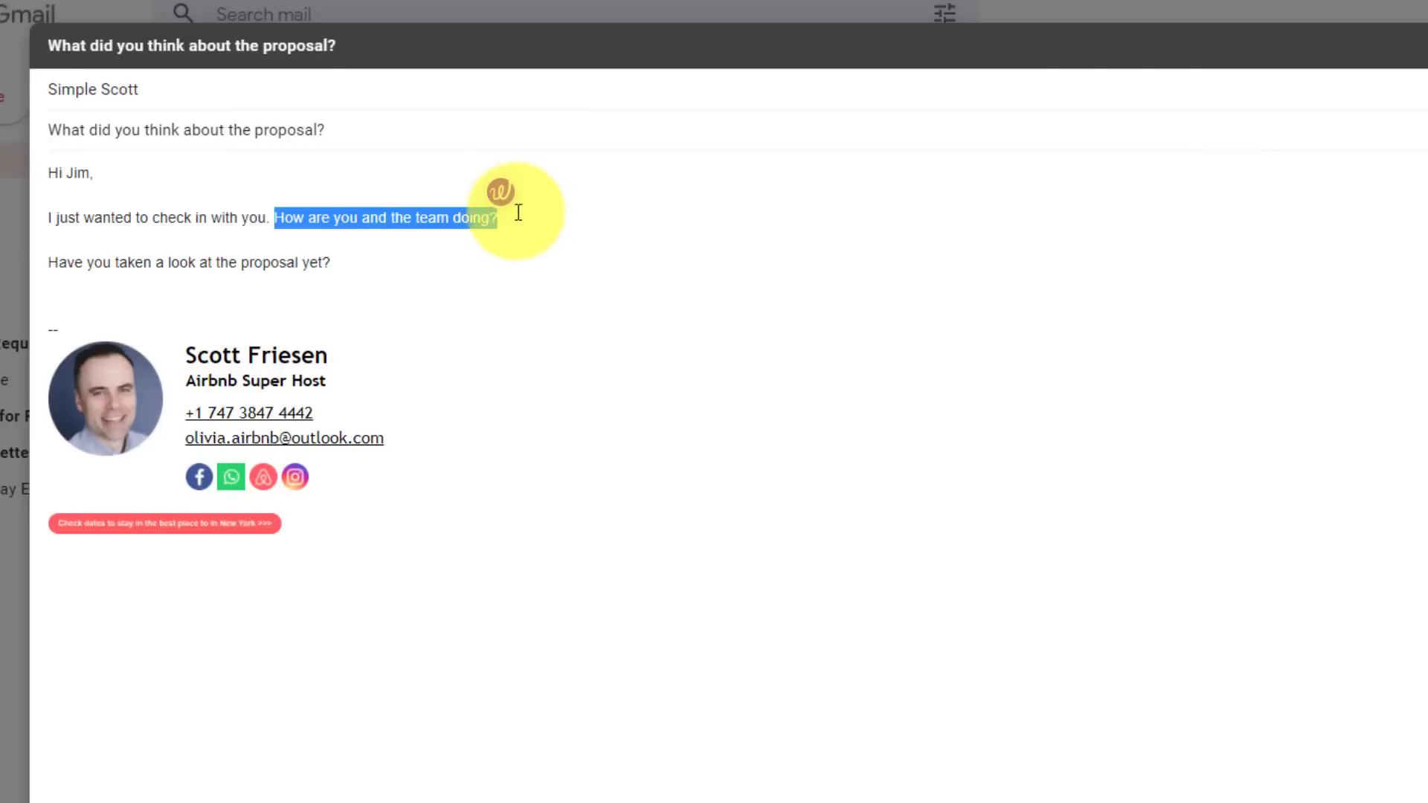
Step: Replace the sentence with Wordtune's rewrite 'Did you and the team have a good week?'
{"action": "left_click", "coordinate": [501, 194]}
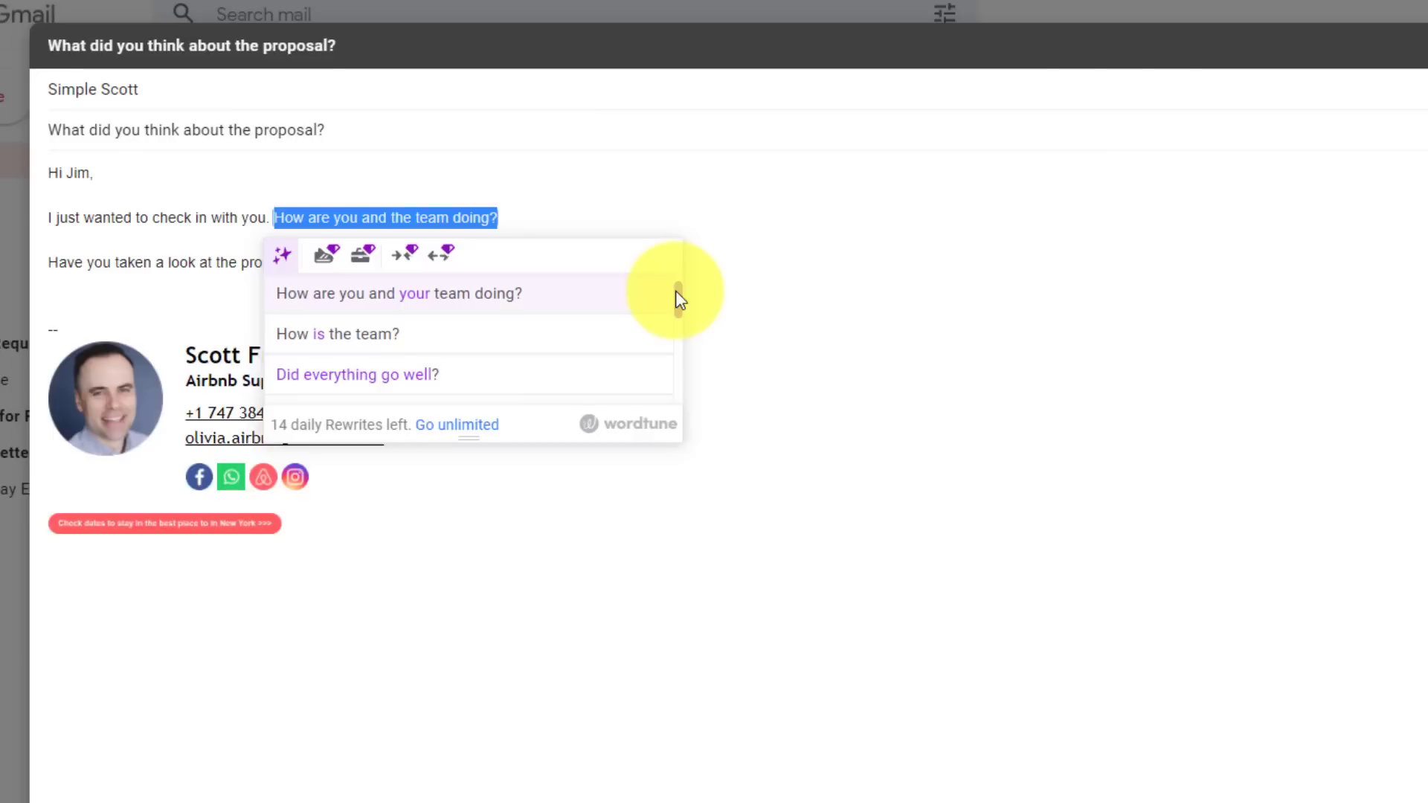
{"action": "mouse_move", "coordinate": [468, 293]}
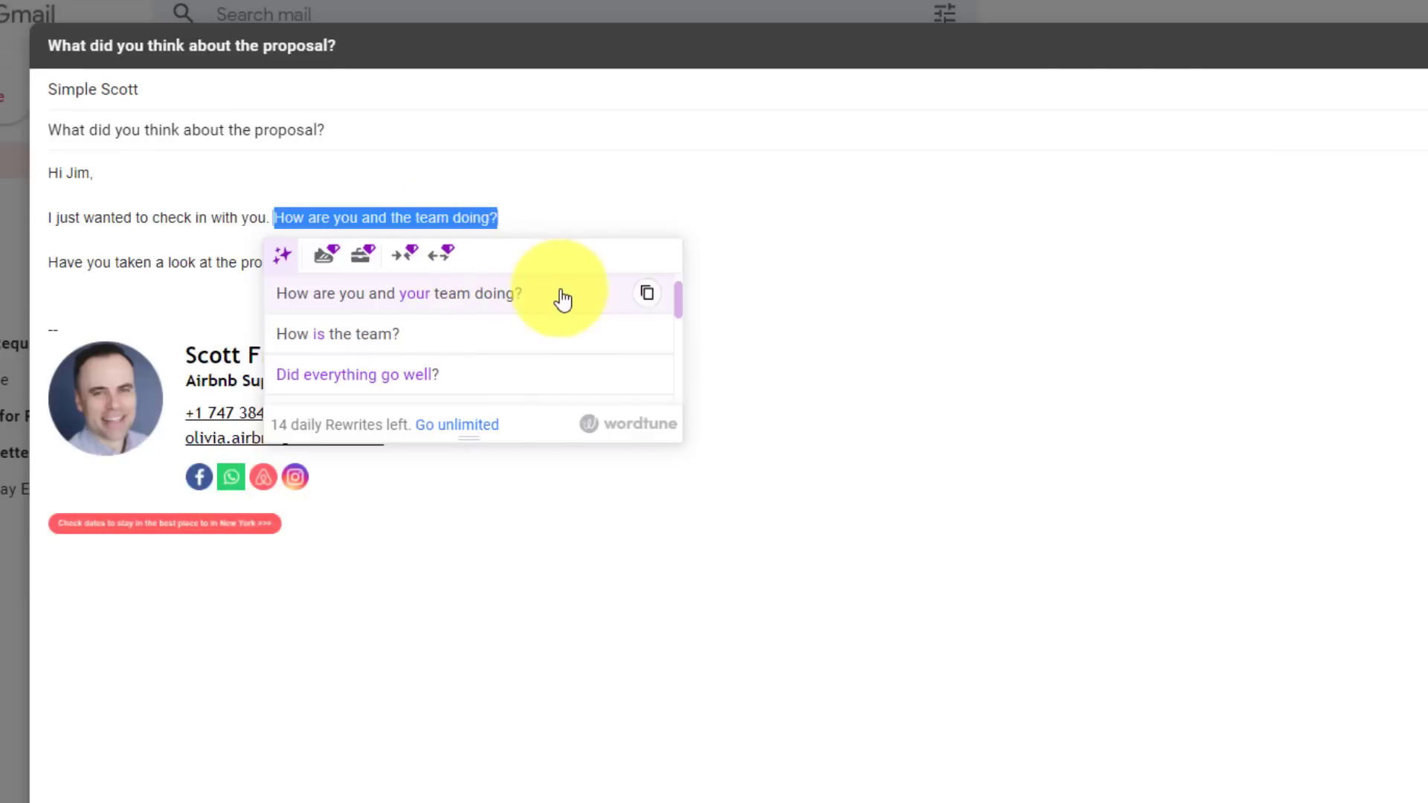
{"action": "scroll", "coordinate": [678, 296], "scroll_direction": "down", "scroll_amount": 1}
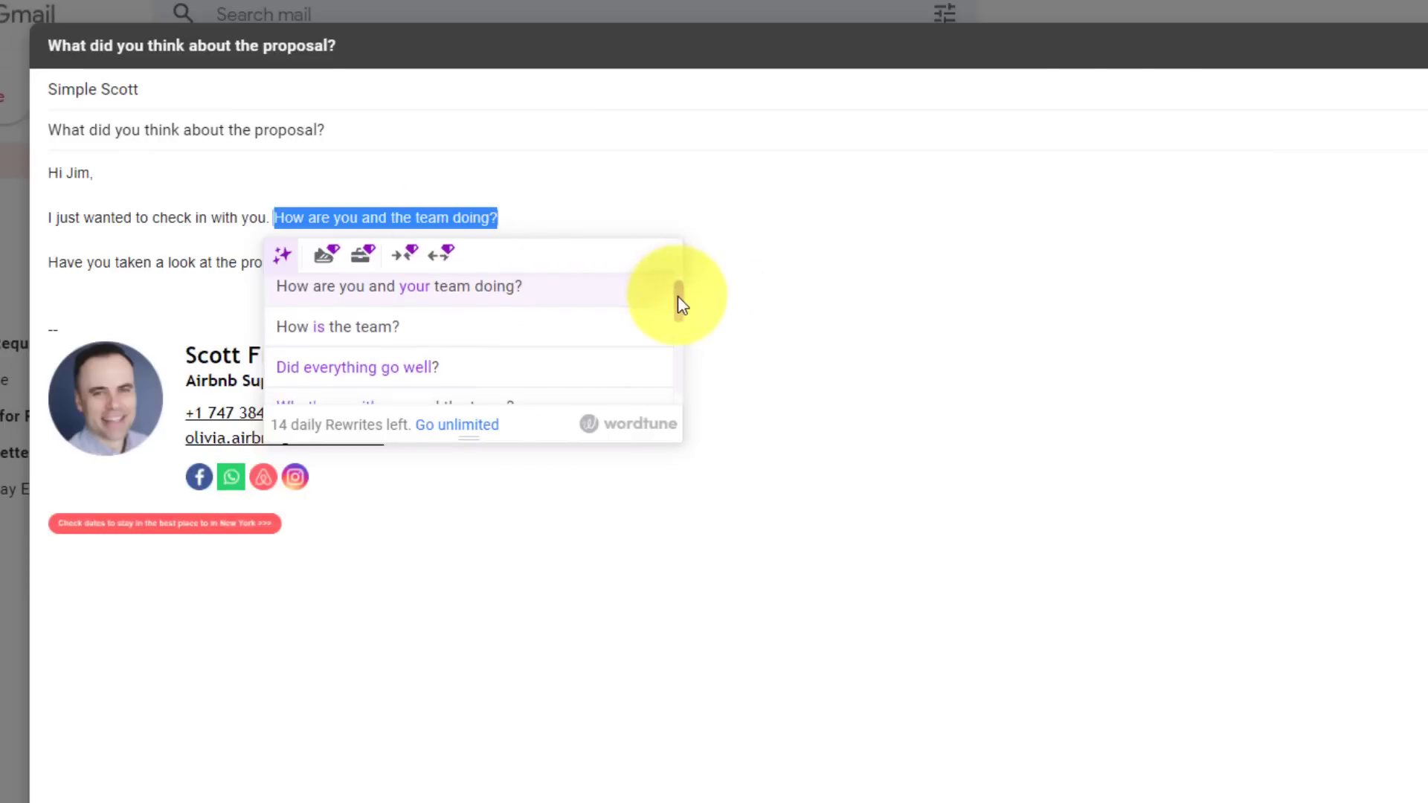
{"action": "left_click_drag", "start_coordinate": [676, 307], "coordinate": [678, 349]}
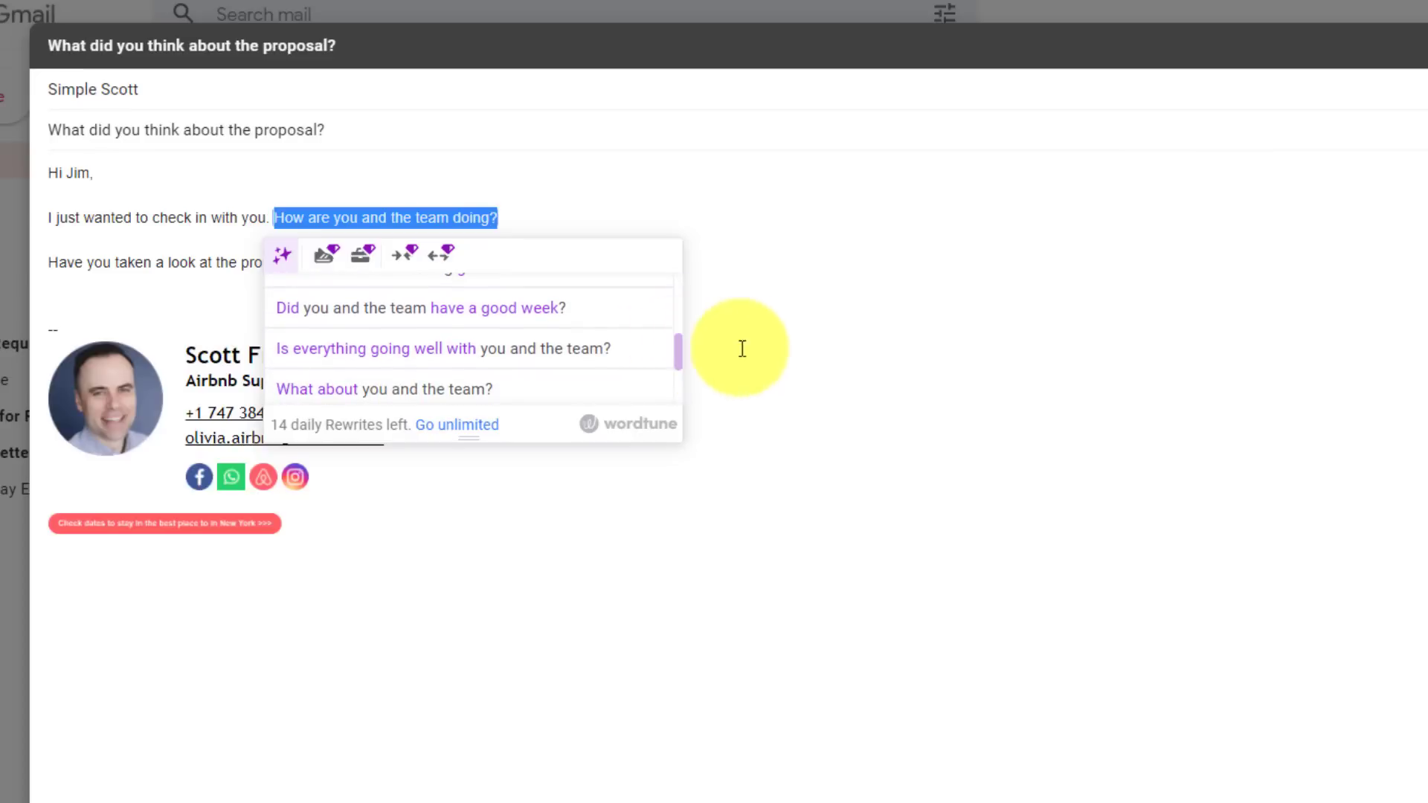
{"action": "left_click", "coordinate": [474, 321]}
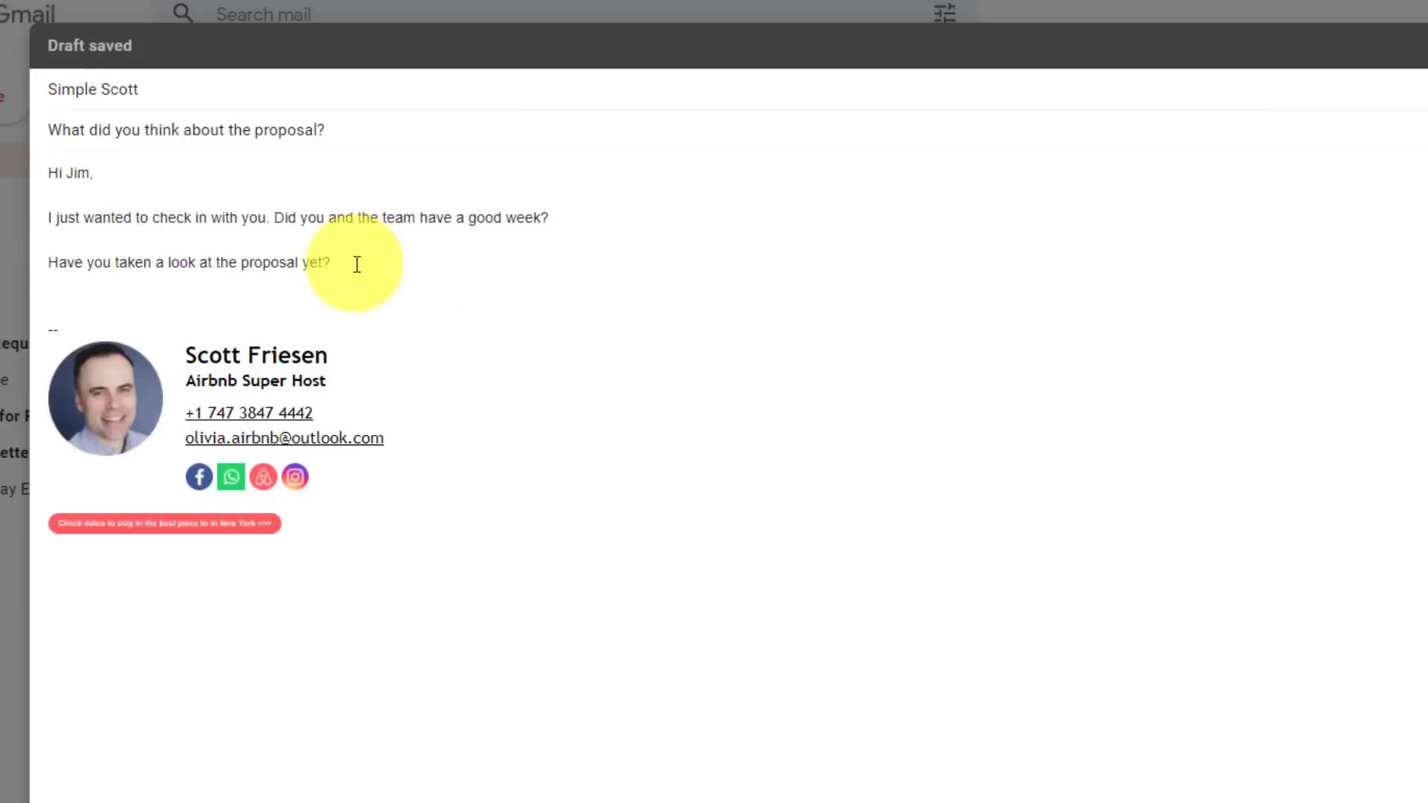
{"action": "left_click_drag", "start_coordinate": [358, 265], "coordinate": [43, 274]}
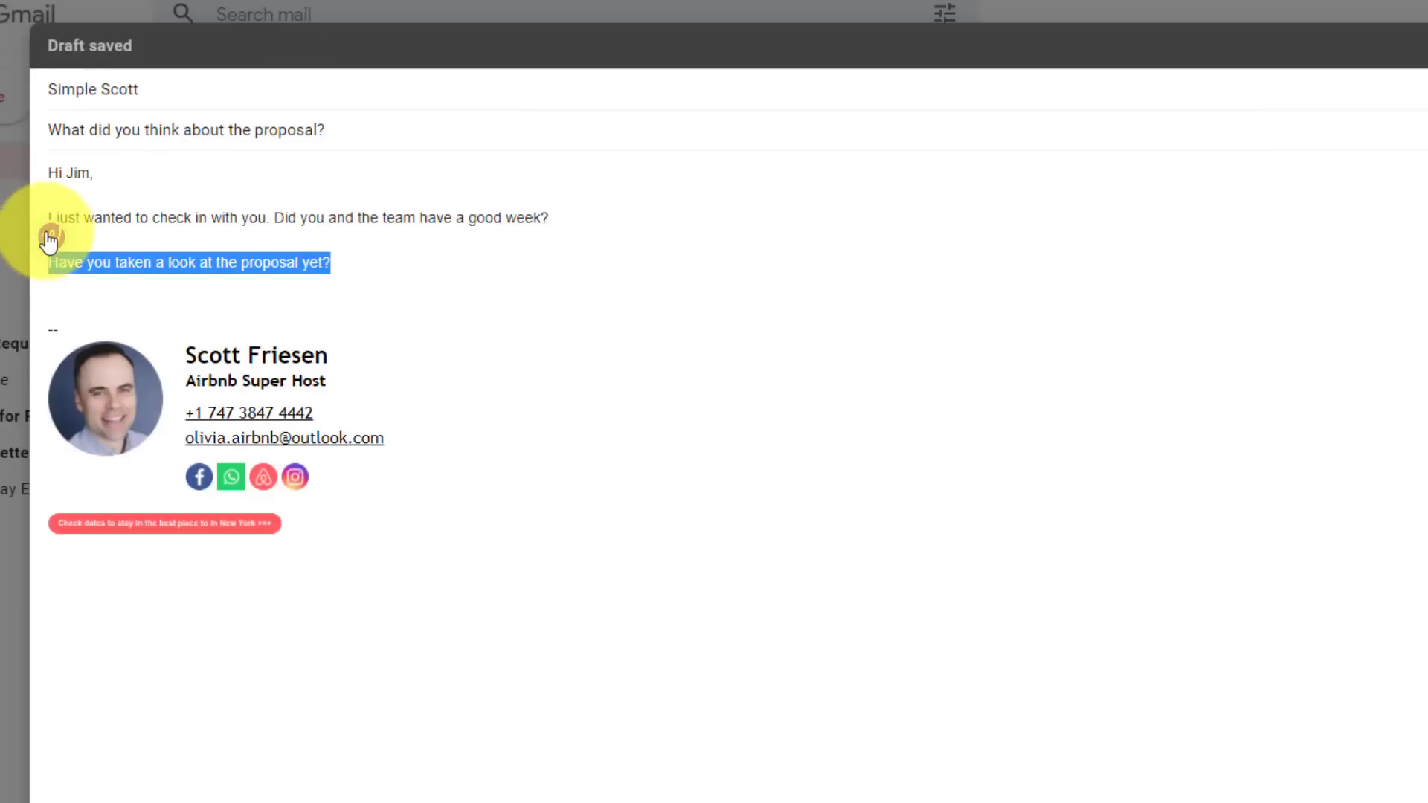
{"action": "left_click", "coordinate": [49, 235]}
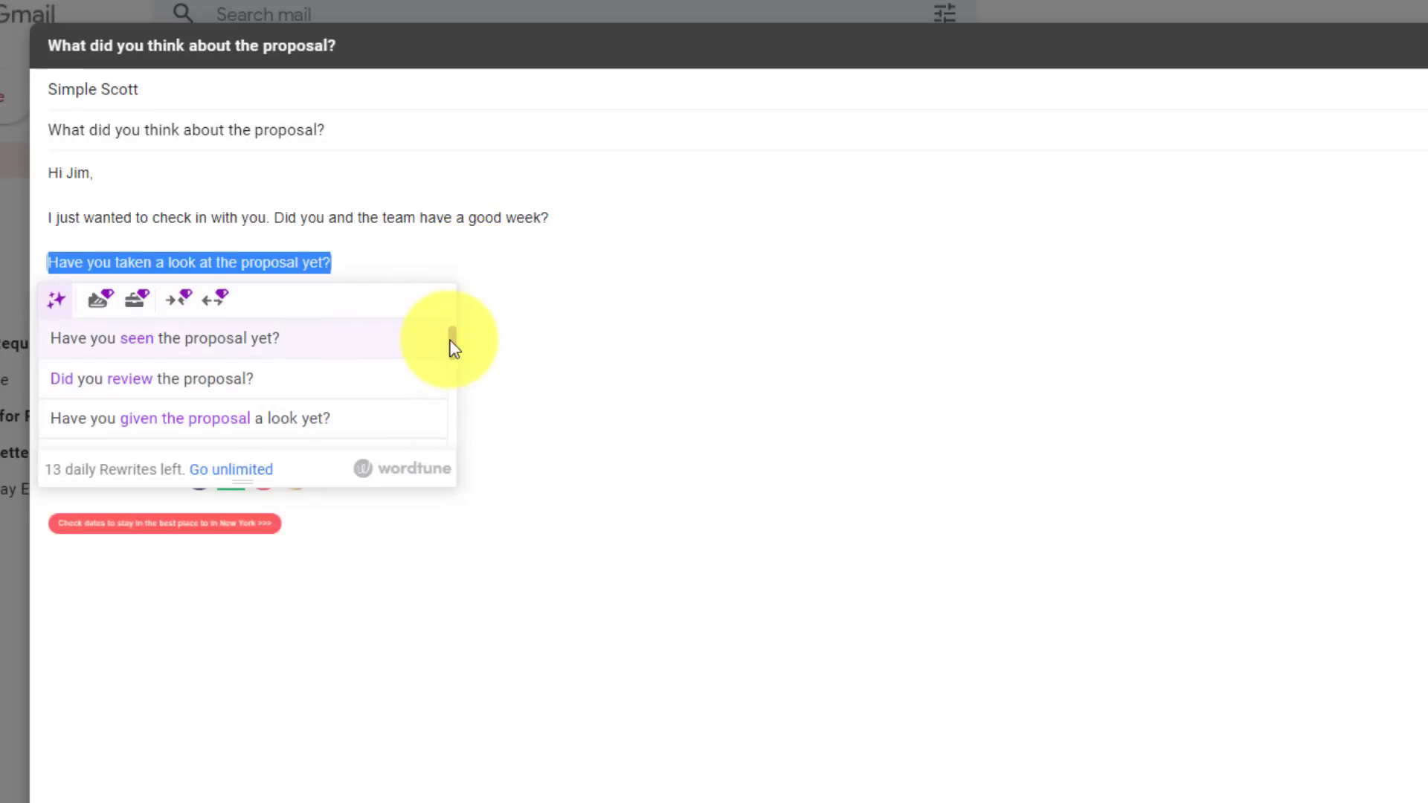
{"action": "left_click_drag", "start_coordinate": [451, 348], "coordinate": [450, 363]}
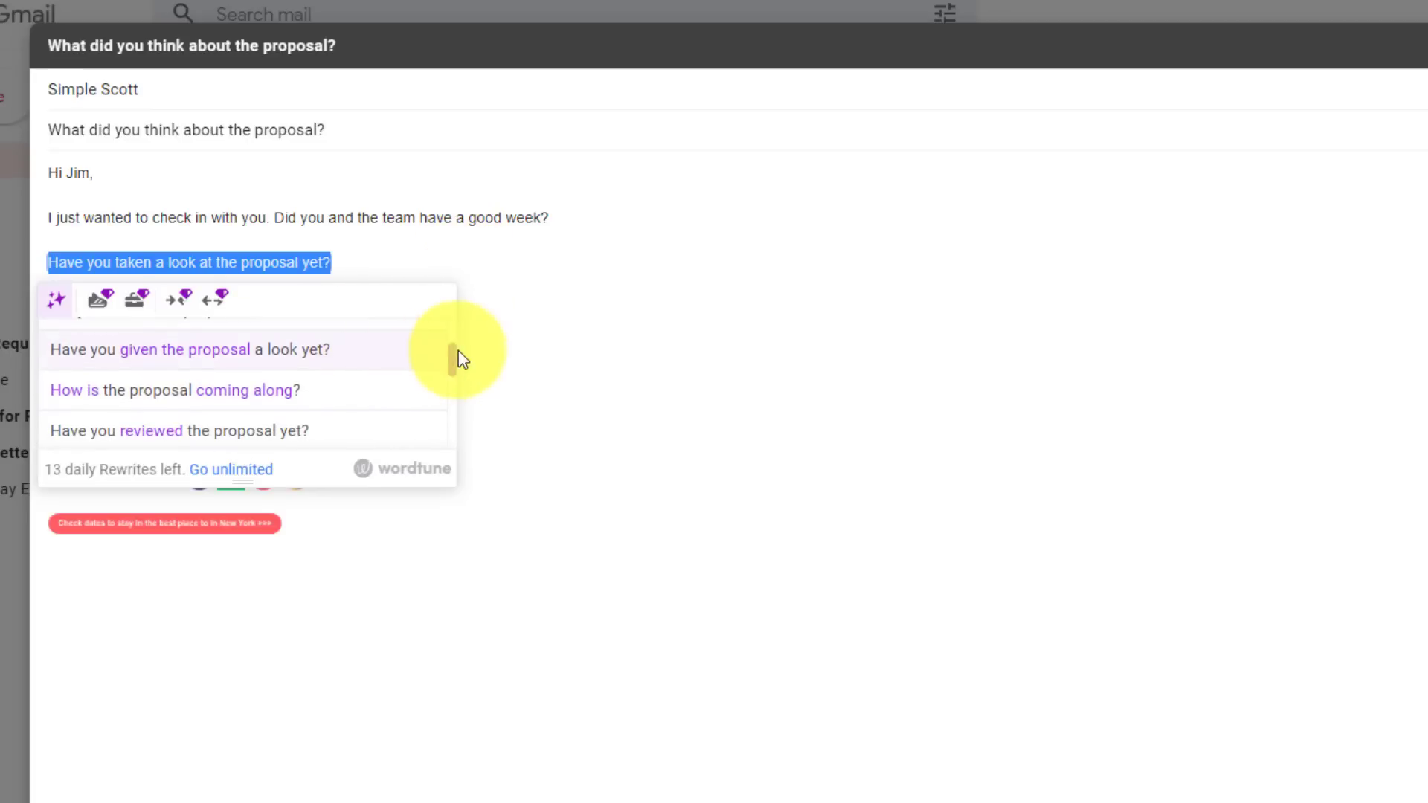
{"action": "mouse_move", "coordinate": [451, 349]}
{"action": "left_mouse_down"}
{"action": "mouse_move", "coordinate": [448, 381]}
{"action": "mouse_move", "coordinate": [458, 331]}
{"action": "left_mouse_up"}
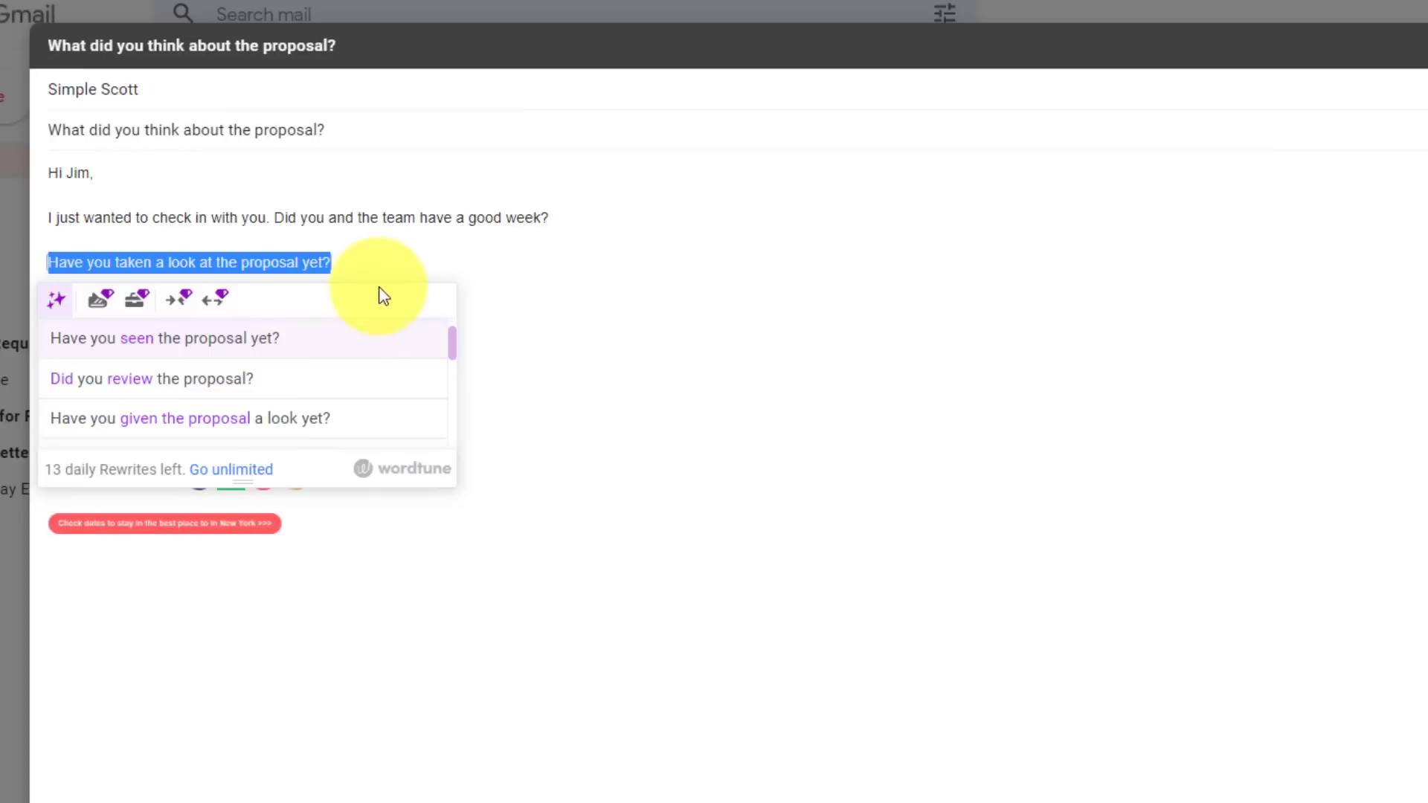
{"action": "left_click", "coordinate": [382, 264]}
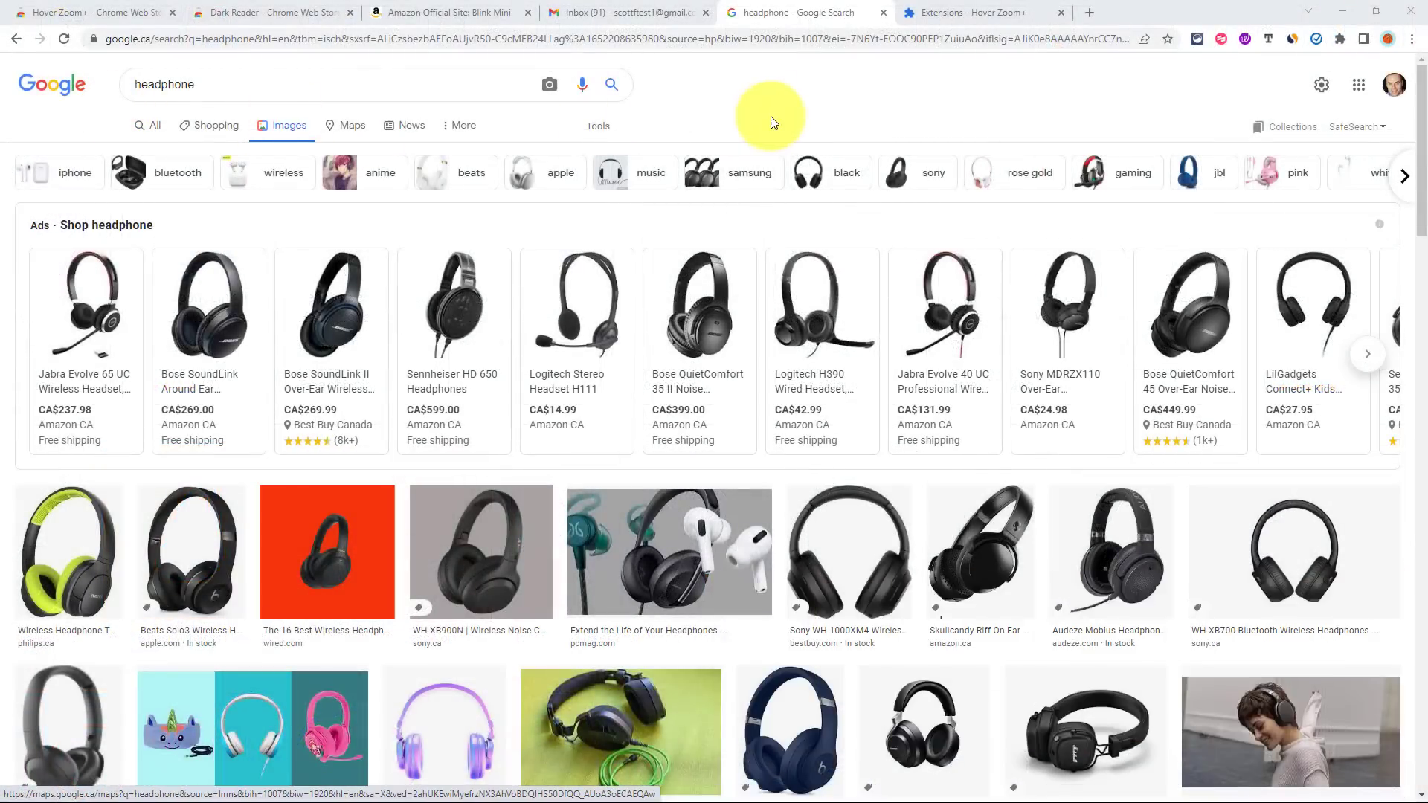
{"action": "scroll", "coordinate": [801, 110], "scroll_direction": "down", "scroll_amount": 4}
{"action": "scroll", "coordinate": [801, 109], "scroll_direction": "down", "scroll_amount": 1}
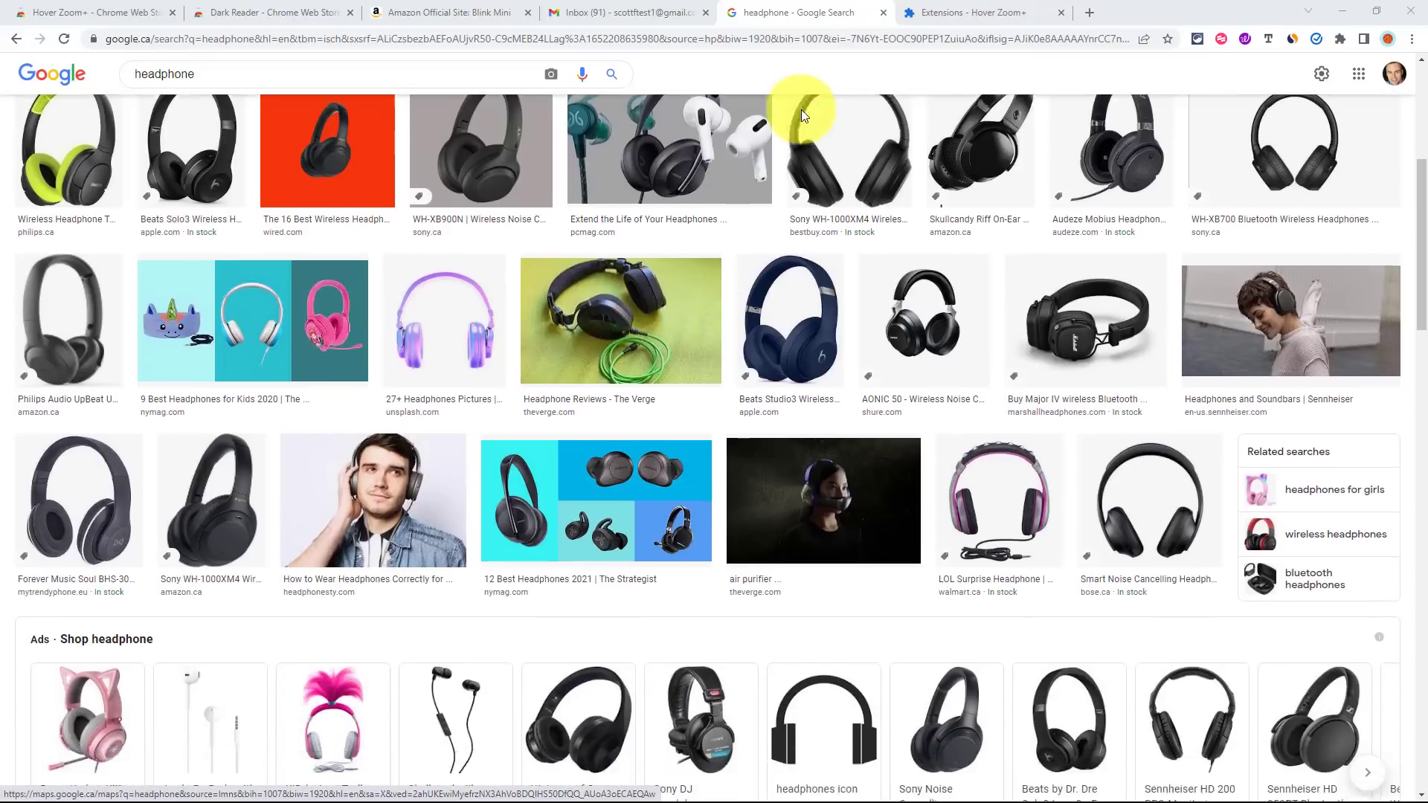
{"action": "scroll", "coordinate": [811, 177], "scroll_direction": "down", "scroll_amount": 3}
{"action": "scroll", "coordinate": [811, 179], "scroll_direction": "up", "scroll_amount": 5}
{"action": "scroll", "coordinate": [812, 191], "scroll_direction": "up", "scroll_amount": 3}
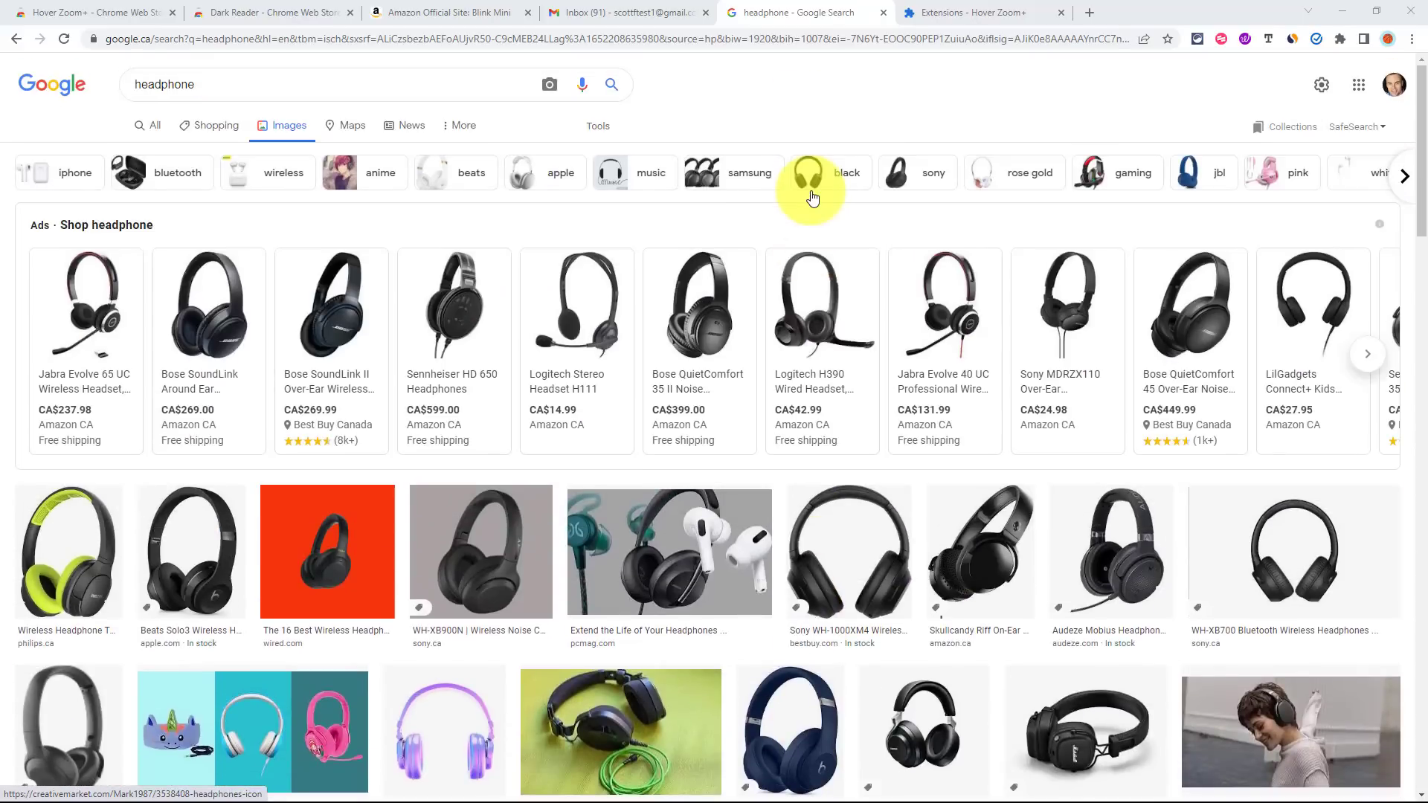
{"action": "scroll", "coordinate": [812, 198], "scroll_direction": "down", "scroll_amount": 1}
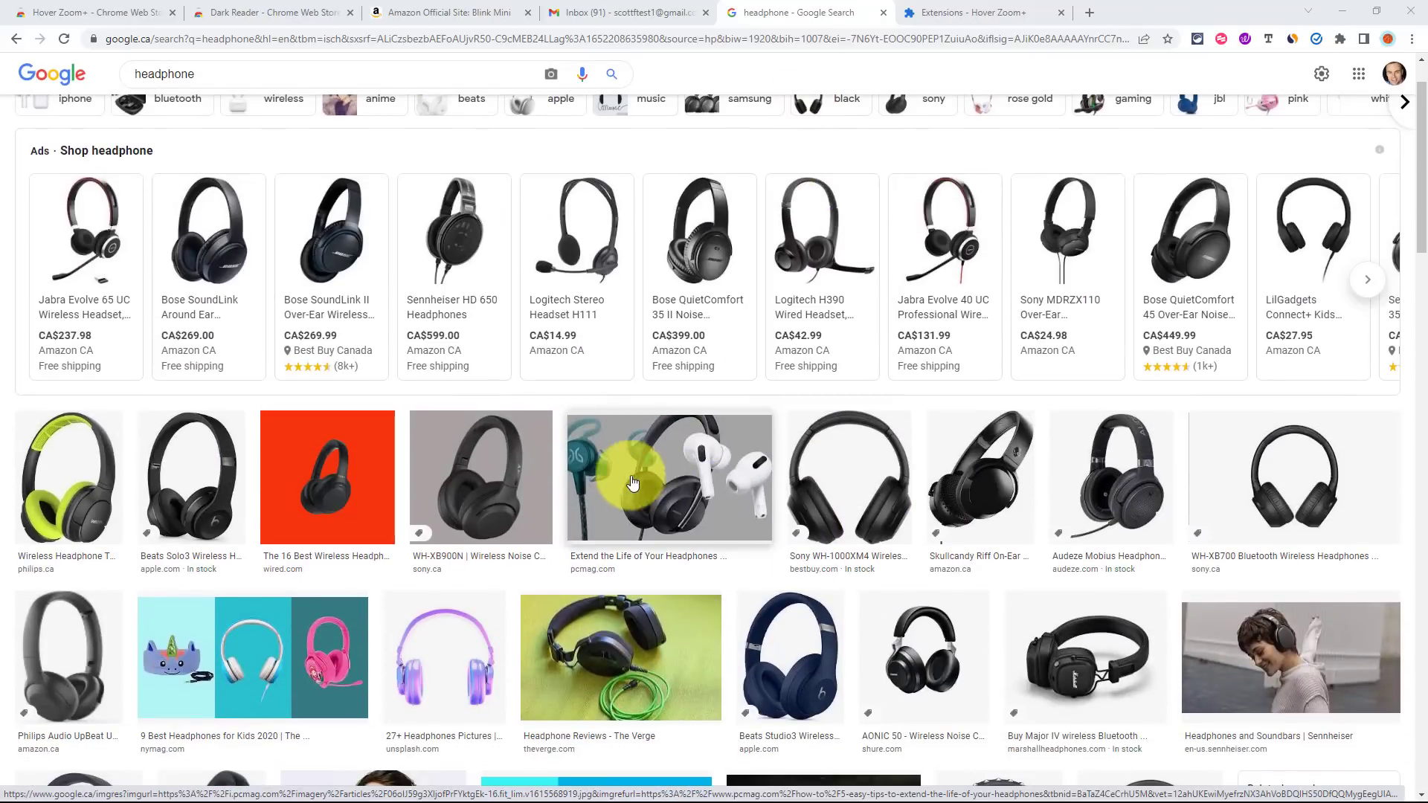
Step: Preview the PCMag and How to Wear Headphones images, closing each preview
{"action": "left_click", "coordinate": [659, 482]}
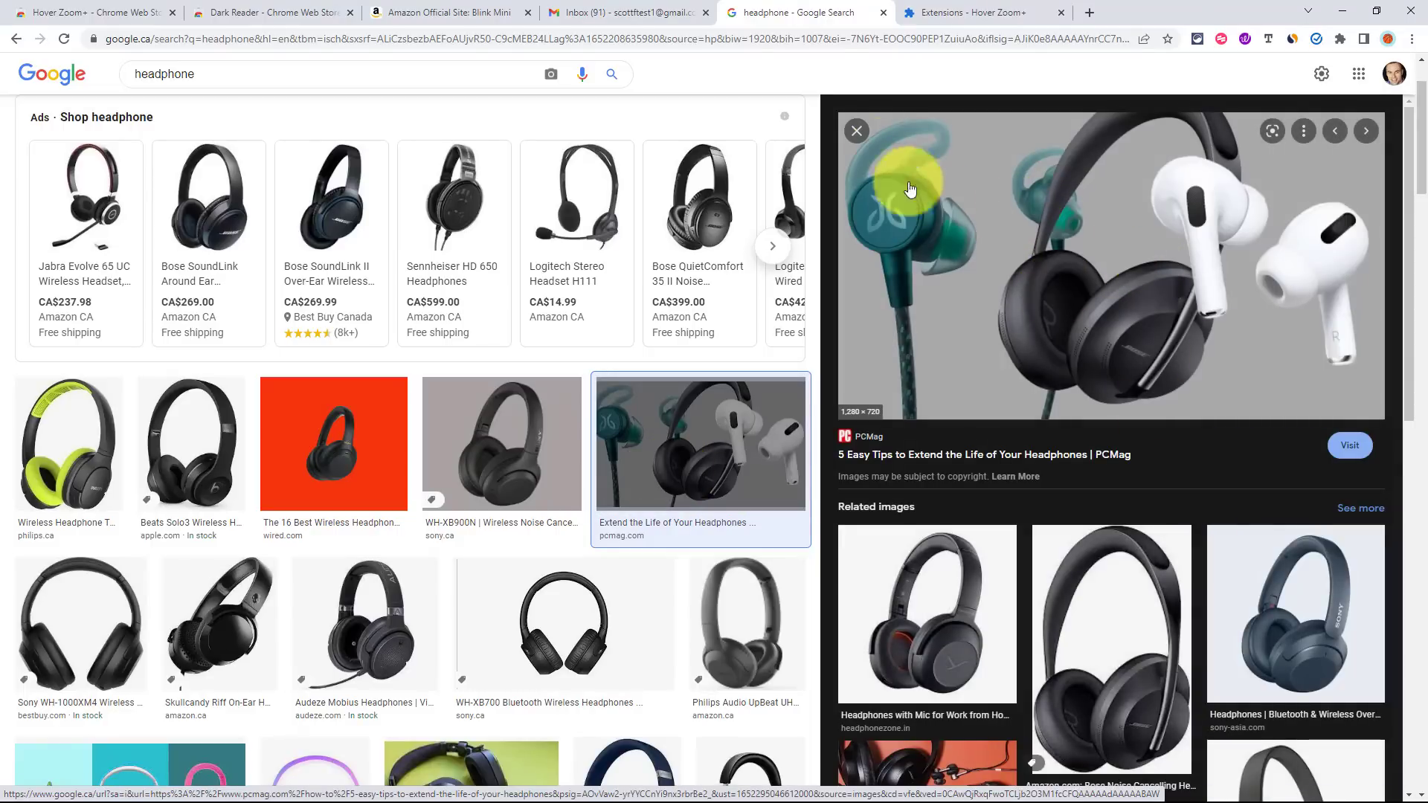
{"action": "left_click", "coordinate": [856, 130]}
{"action": "scroll", "coordinate": [719, 382], "scroll_direction": "down", "scroll_amount": 2}
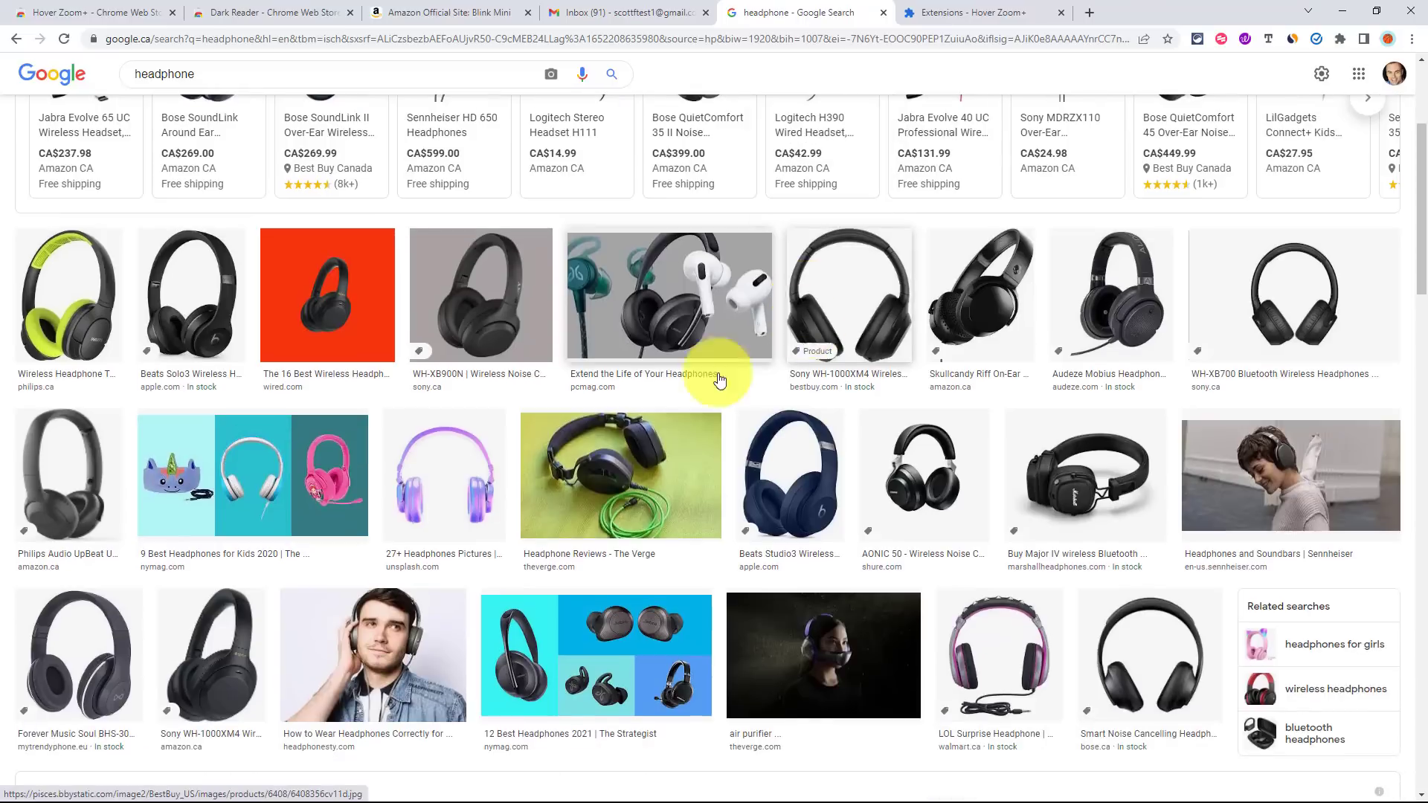
{"action": "left_click", "coordinate": [374, 655]}
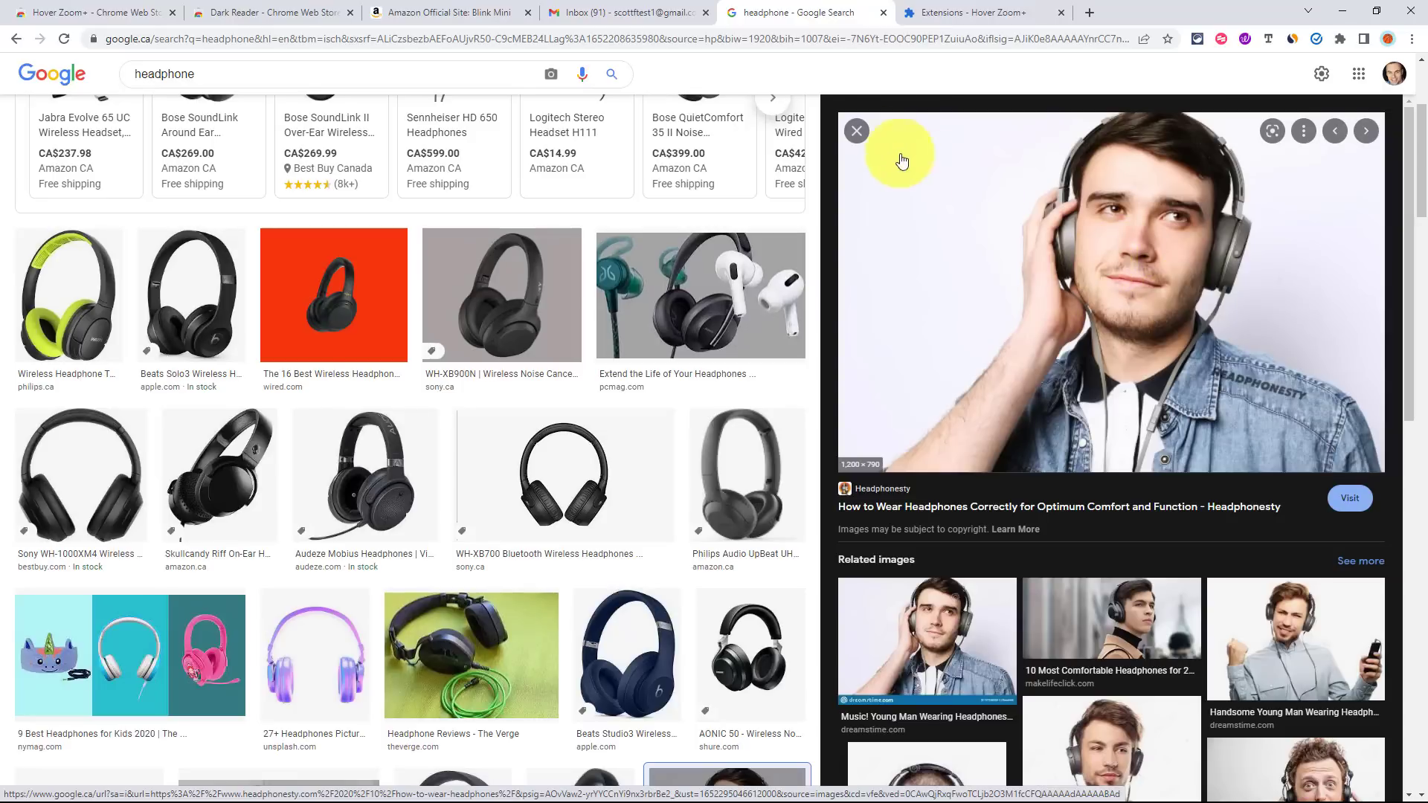
{"action": "left_click", "coordinate": [857, 131]}
{"action": "scroll", "coordinate": [903, 95], "scroll_direction": "up", "scroll_amount": 2}
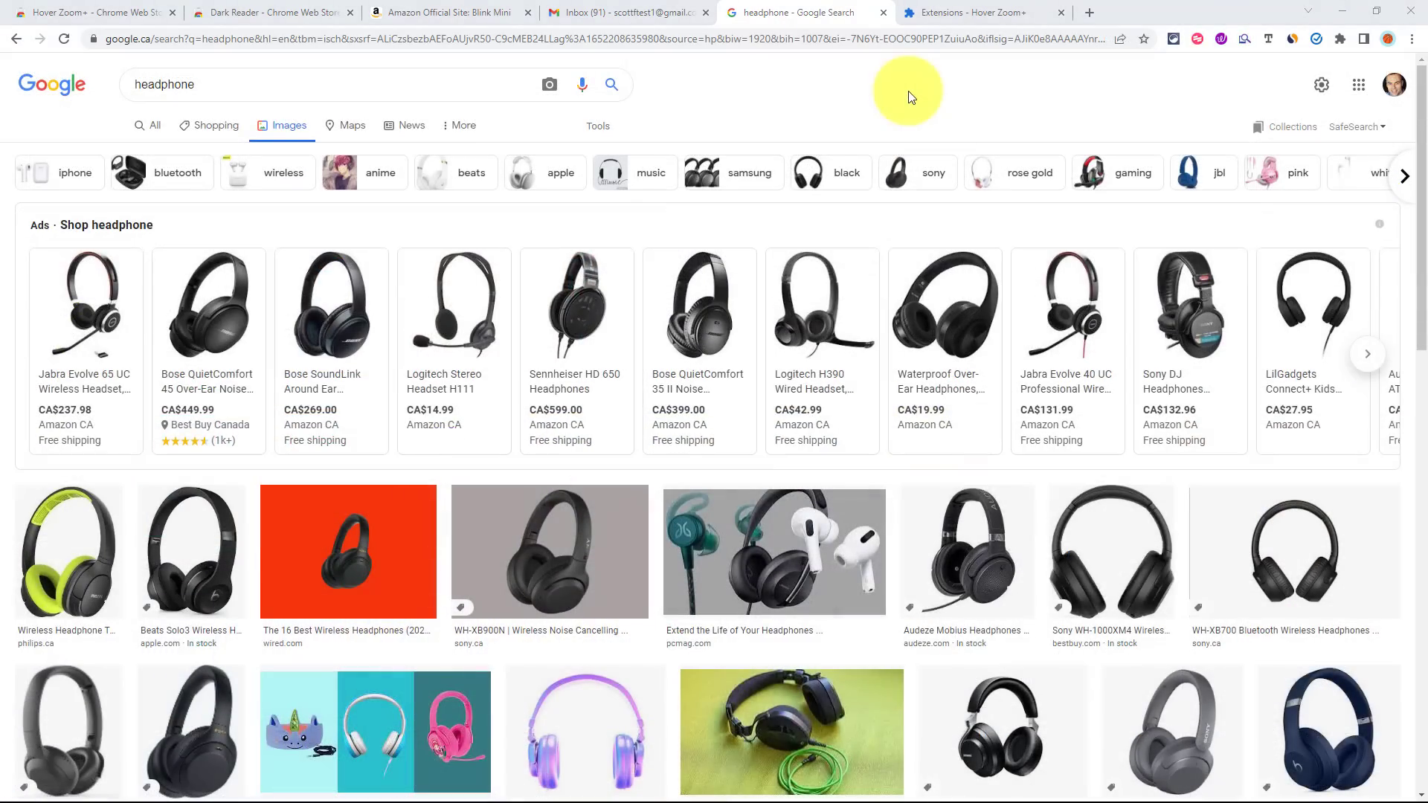
{"action": "scroll", "coordinate": [923, 102], "scroll_direction": "down", "scroll_amount": 2}
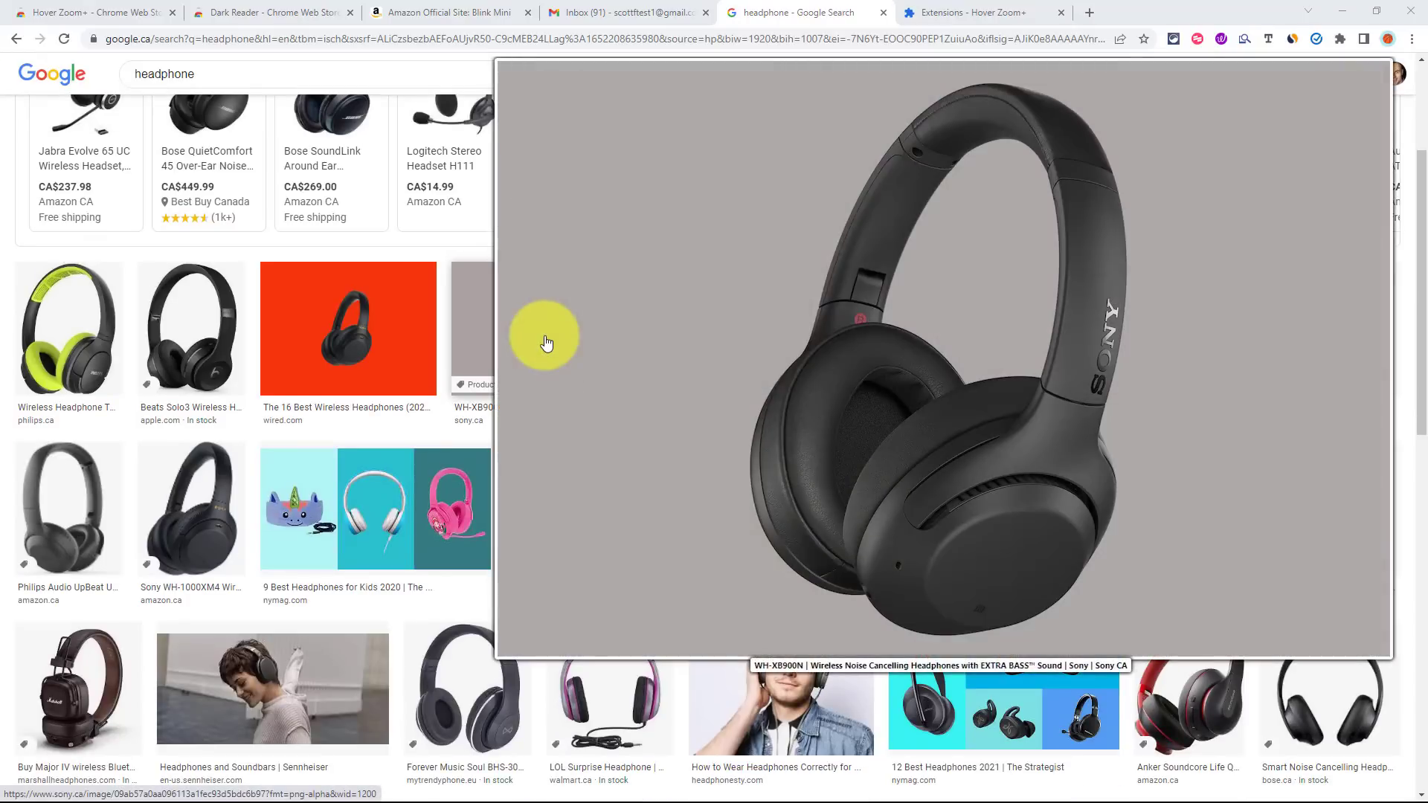
{"action": "mouse_move", "coordinate": [335, 330]}
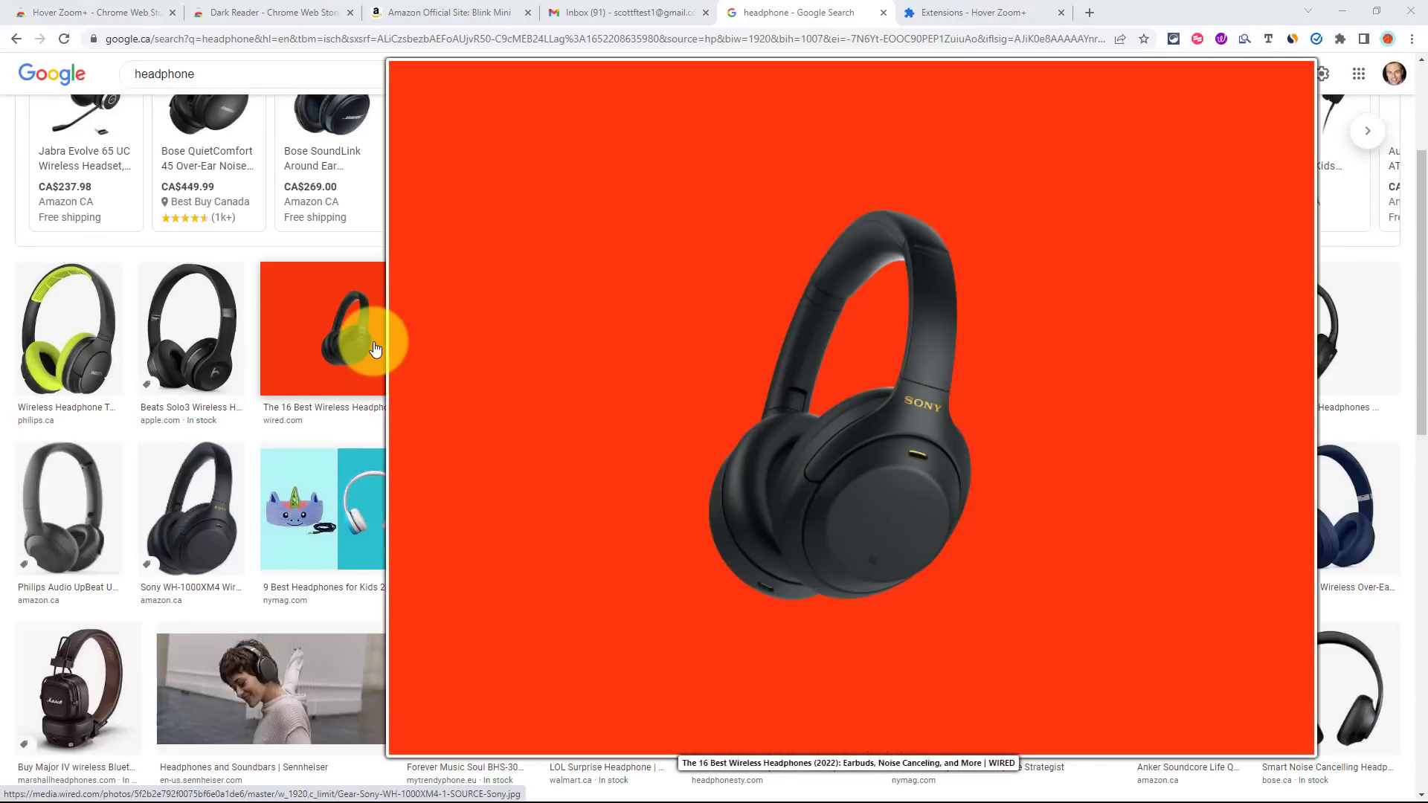
{"action": "scroll", "coordinate": [374, 349], "scroll_direction": "down", "scroll_amount": 1}
{"action": "scroll", "coordinate": [447, 391], "scroll_direction": "down", "scroll_amount": 3}
{"action": "scroll", "coordinate": [510, 446], "scroll_direction": "up", "scroll_amount": 4}
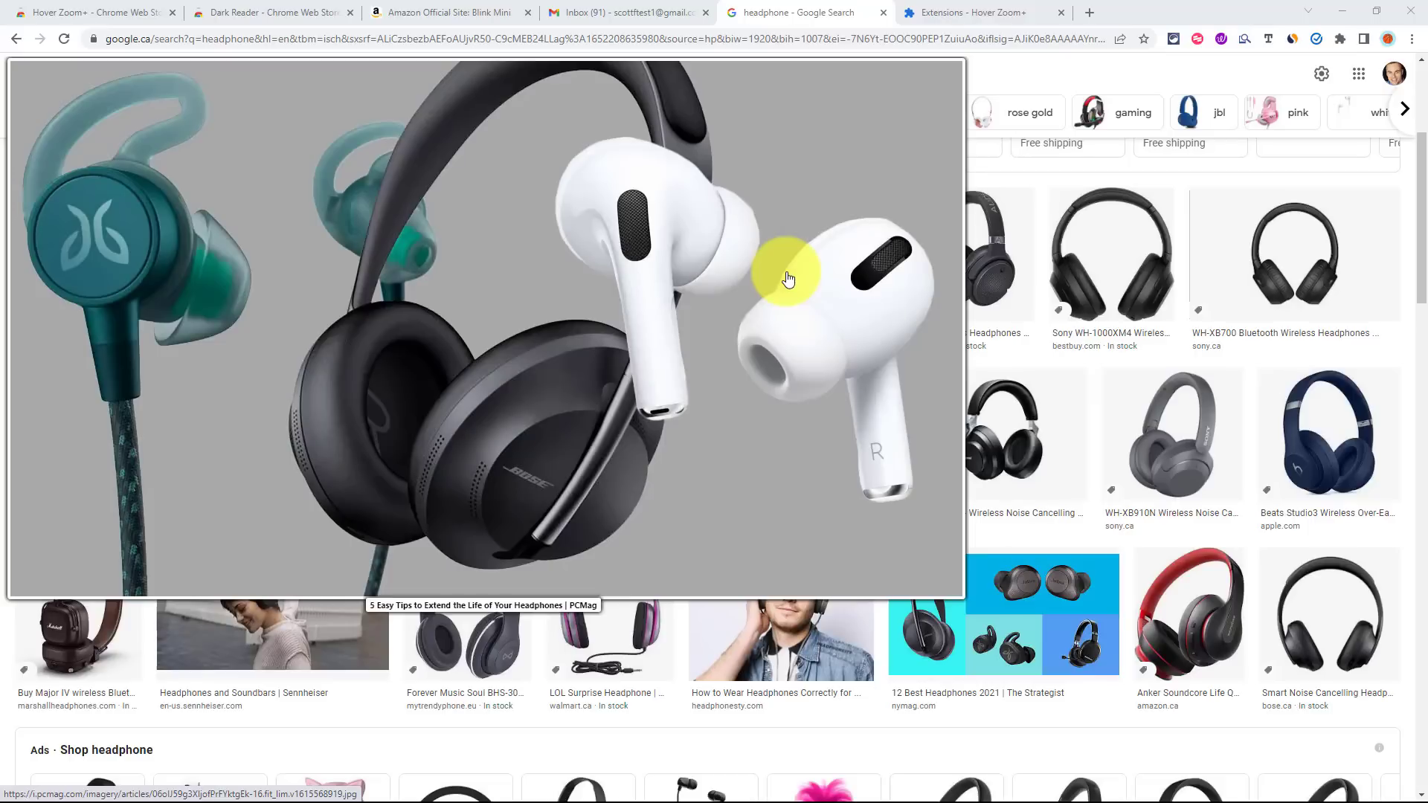
{"action": "mouse_move", "coordinate": [1116, 255]}
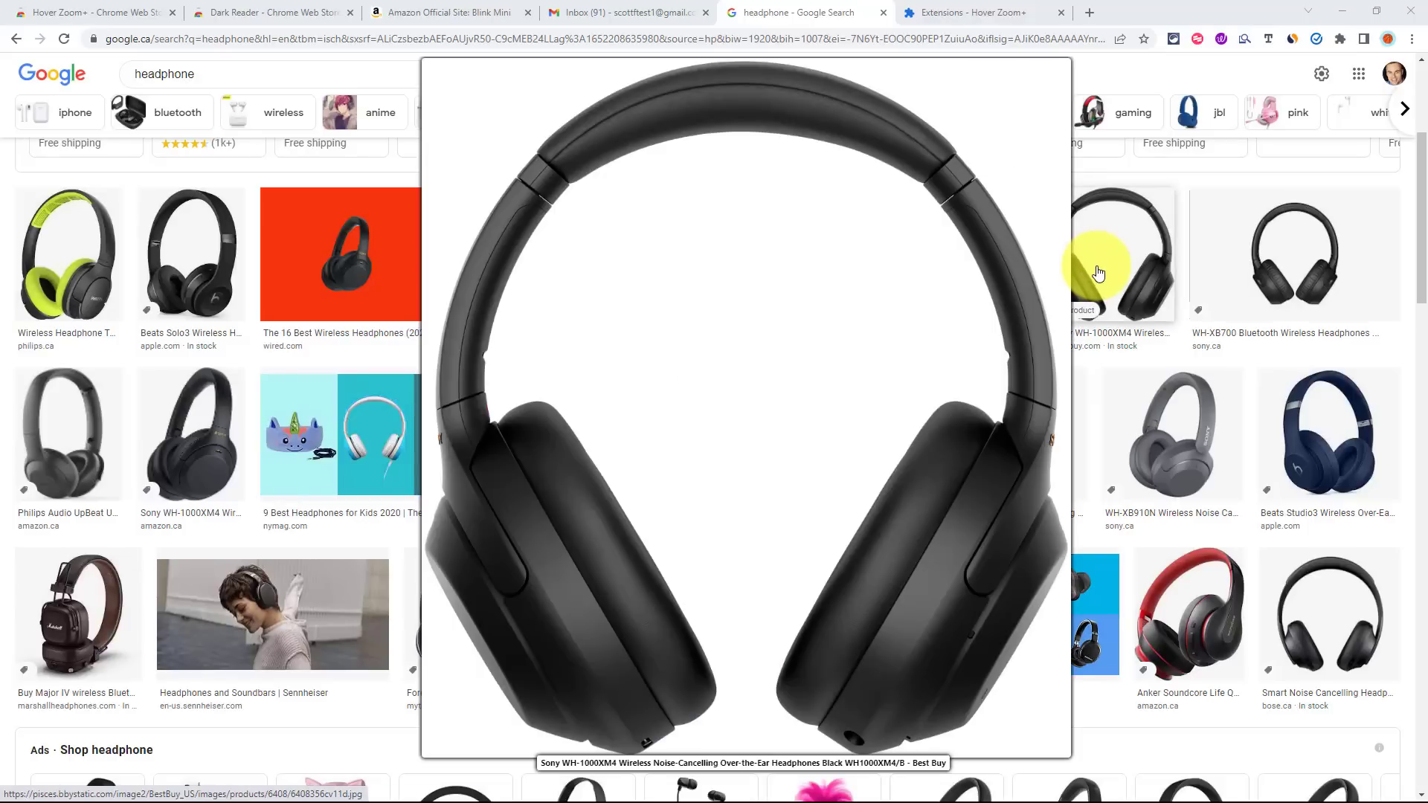
{"action": "scroll", "coordinate": [1099, 273], "scroll_direction": "down", "scroll_amount": 3}
{"action": "scroll", "coordinate": [1204, 391], "scroll_direction": "down", "scroll_amount": 3}
{"action": "scroll", "coordinate": [902, 361], "scroll_direction": "down", "scroll_amount": 3}
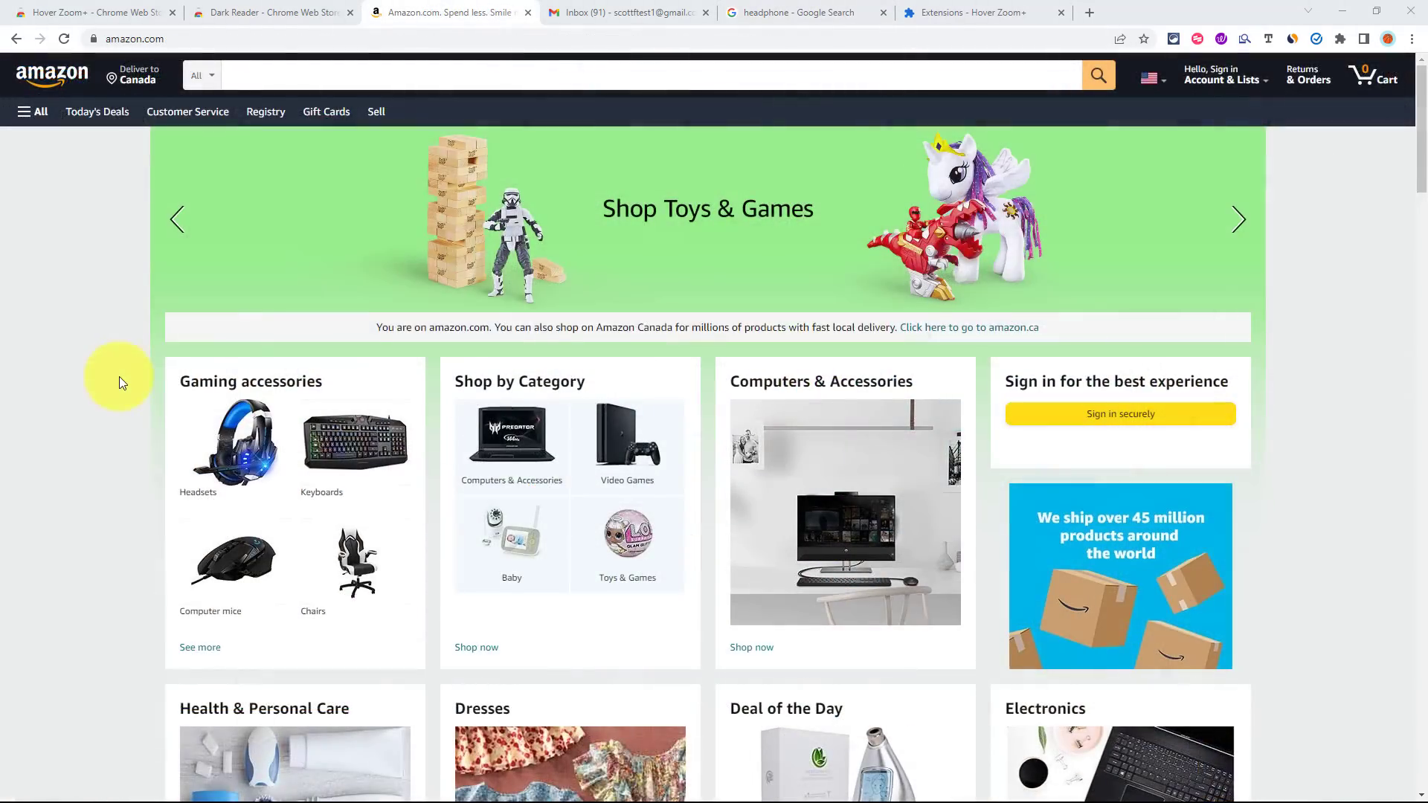
{"action": "scroll", "coordinate": [120, 376], "scroll_direction": "down", "scroll_amount": 1}
{"action": "scroll", "coordinate": [120, 376], "scroll_direction": "down", "scroll_amount": 1}
{"action": "scroll", "coordinate": [120, 376], "scroll_direction": "down", "scroll_amount": 3}
{"action": "scroll", "coordinate": [120, 377], "scroll_direction": "down", "scroll_amount": 3}
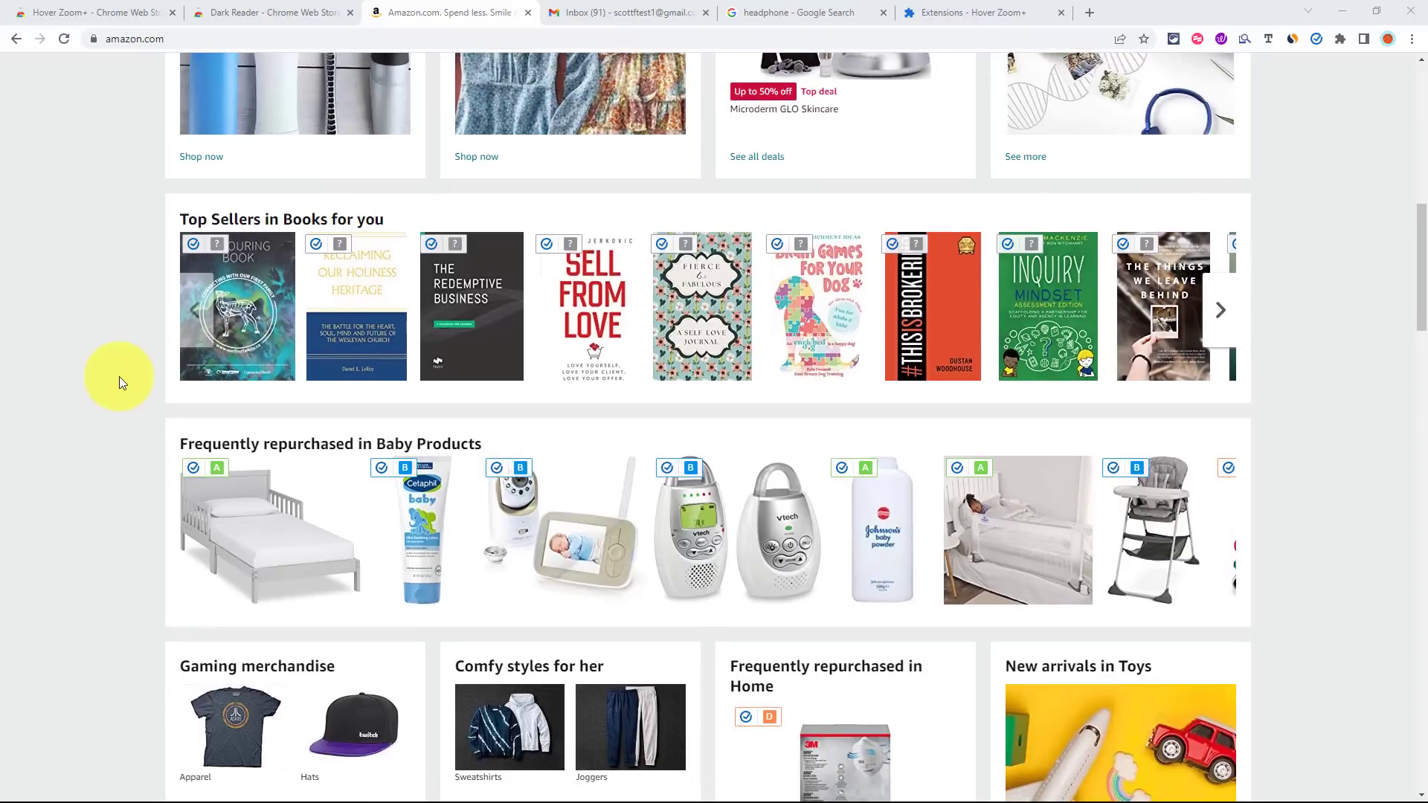
{"action": "scroll", "coordinate": [119, 376], "scroll_direction": "down", "scroll_amount": 1}
{"action": "scroll", "coordinate": [219, 331], "scroll_direction": "up", "scroll_amount": 1}
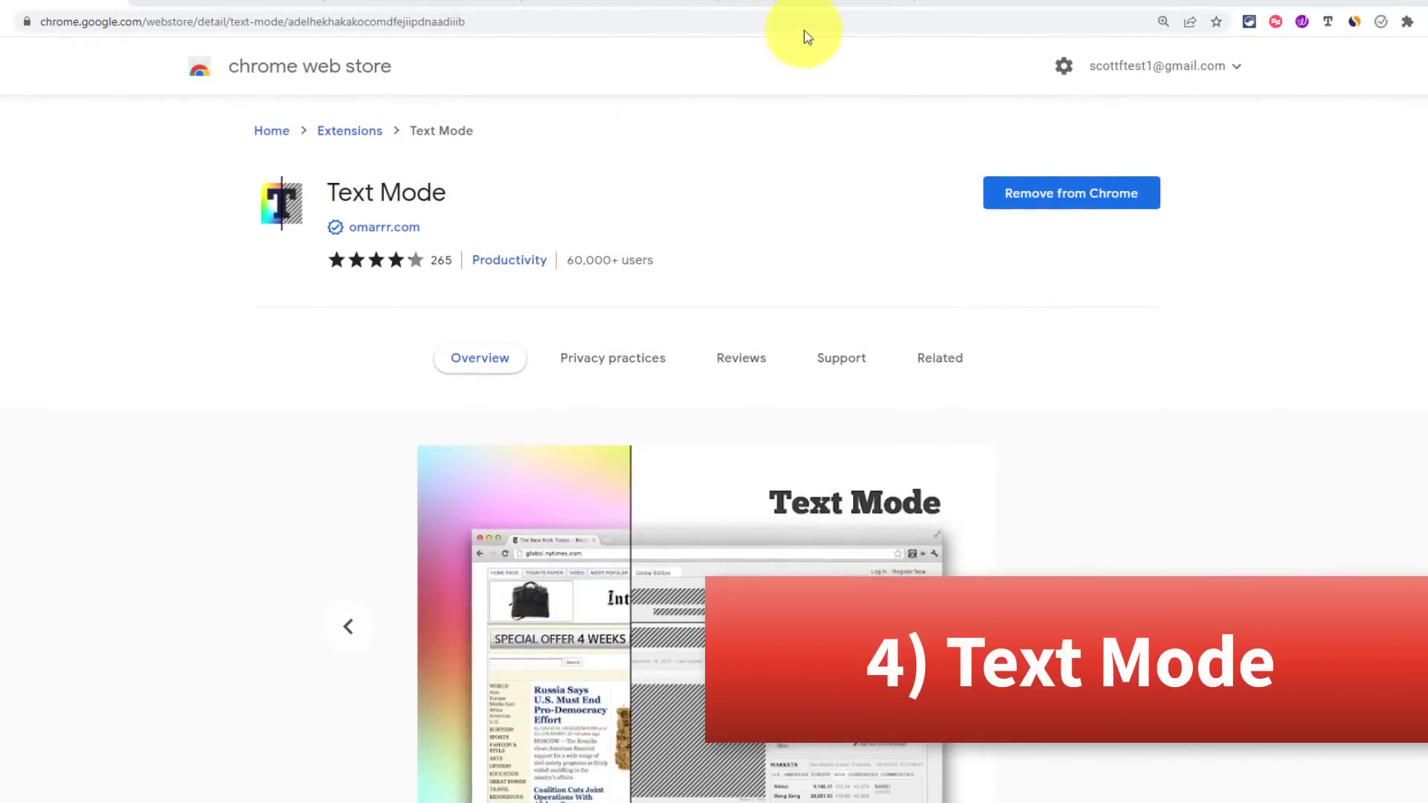
Step: Switch from the Chrome Web Store to the lifehacker.com homepage with its normal images and ads
{"action": "left_click", "coordinate": [804, 3]}
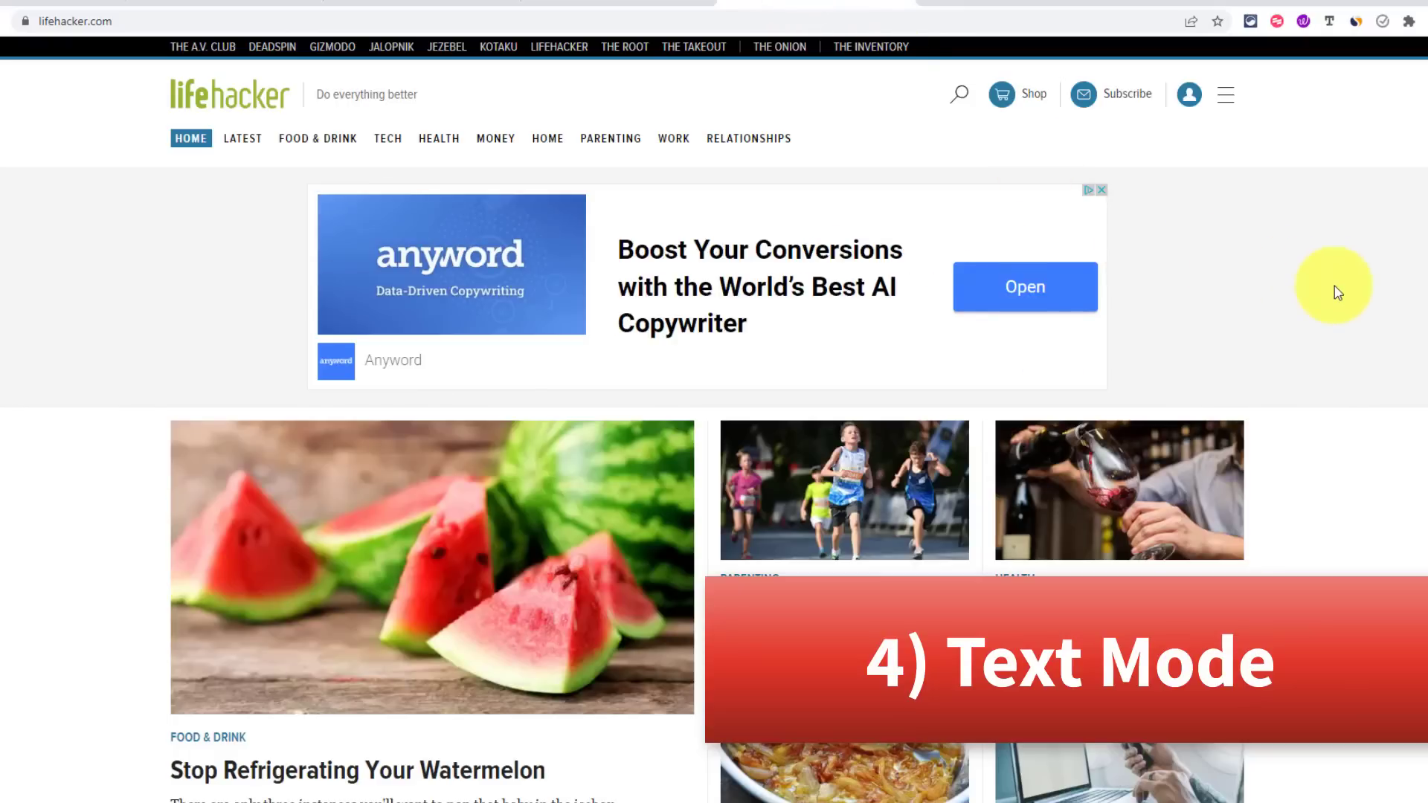
{"action": "scroll", "coordinate": [1334, 292], "scroll_direction": "down", "scroll_amount": 2}
{"action": "scroll", "coordinate": [1334, 292], "scroll_direction": "down", "scroll_amount": 1}
{"action": "scroll", "coordinate": [1334, 293], "scroll_direction": "down", "scroll_amount": 1}
{"action": "scroll", "coordinate": [1334, 293], "scroll_direction": "down", "scroll_amount": 1}
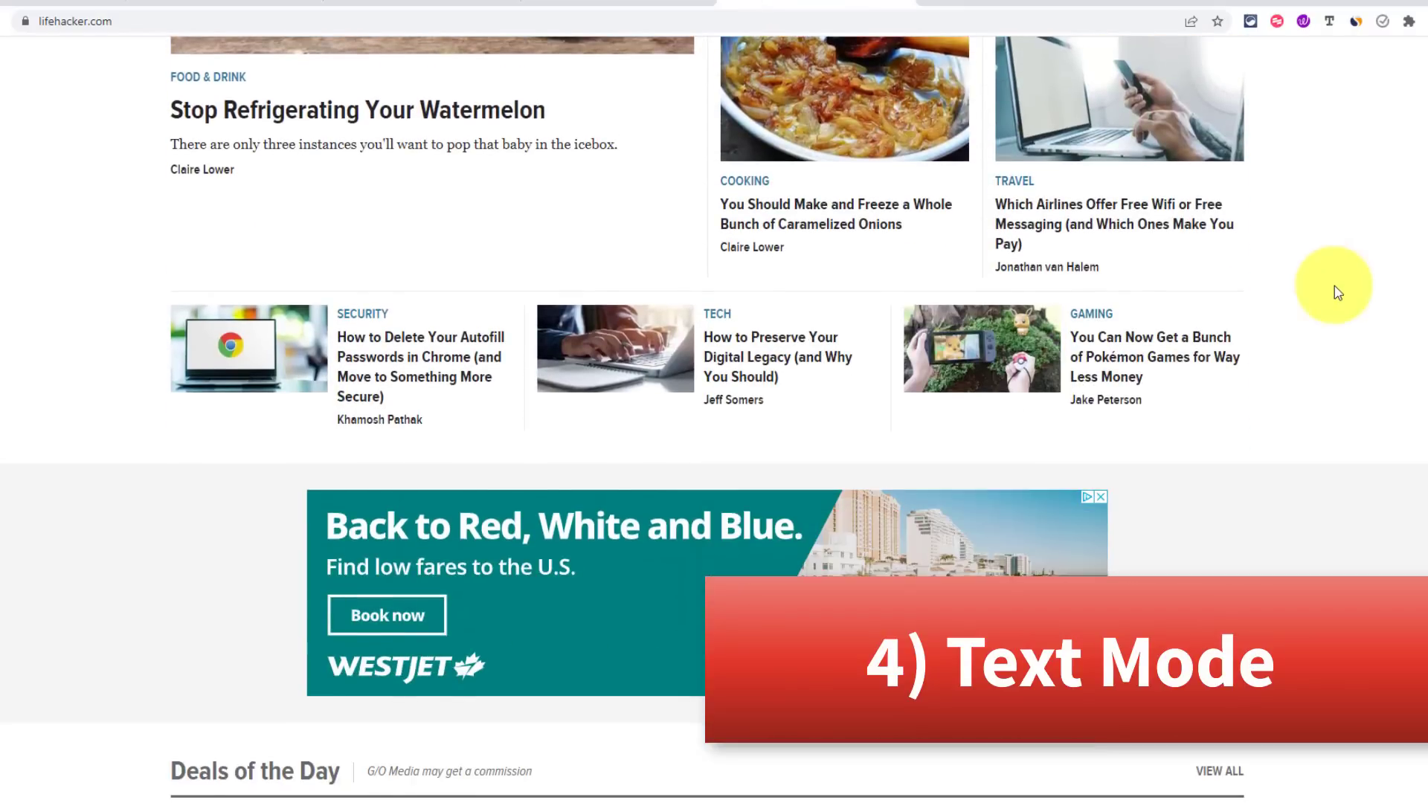
{"action": "scroll", "coordinate": [1335, 287], "scroll_direction": "down", "scroll_amount": 2}
{"action": "scroll", "coordinate": [1334, 288], "scroll_direction": "down", "scroll_amount": 2}
{"action": "scroll", "coordinate": [1335, 288], "scroll_direction": "down", "scroll_amount": 1}
{"action": "scroll", "coordinate": [1334, 287], "scroll_direction": "down", "scroll_amount": 1}
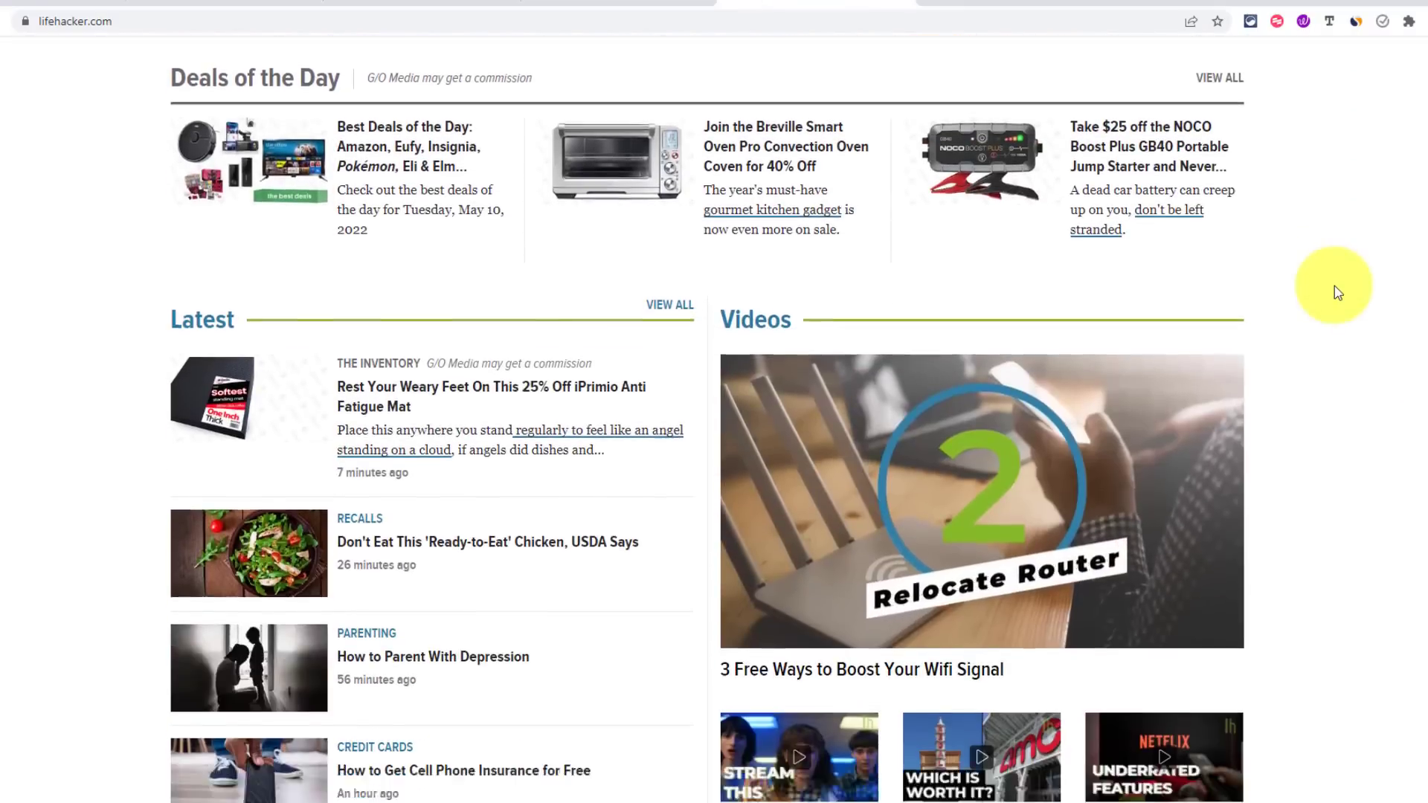
{"action": "scroll", "coordinate": [1334, 292], "scroll_direction": "down", "scroll_amount": 2}
{"action": "scroll", "coordinate": [1334, 293], "scroll_direction": "up", "scroll_amount": 1}
{"action": "scroll", "coordinate": [1334, 293], "scroll_direction": "up", "scroll_amount": 3}
{"action": "scroll", "coordinate": [1334, 292], "scroll_direction": "up", "scroll_amount": 3}
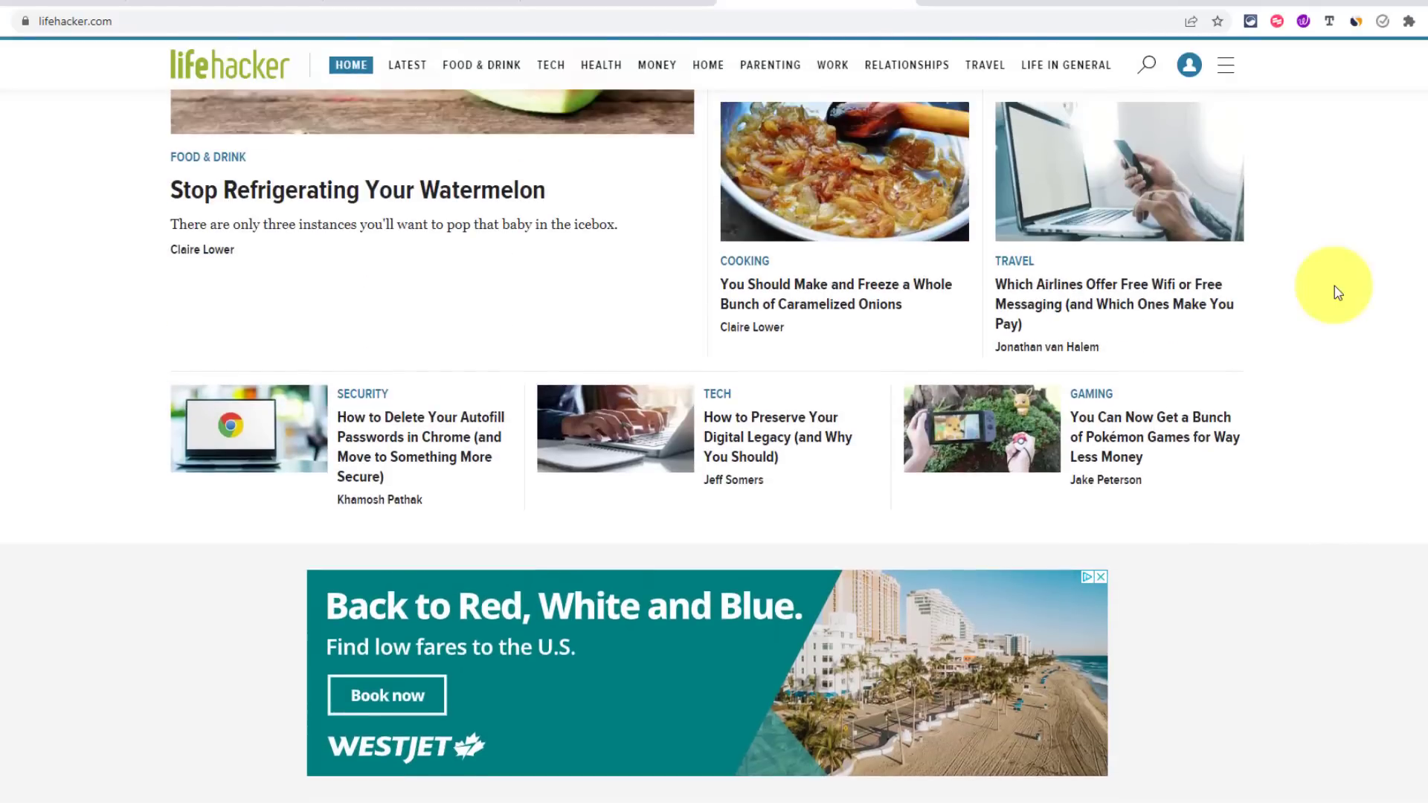
{"action": "scroll", "coordinate": [1334, 292], "scroll_direction": "up", "scroll_amount": 2}
{"action": "scroll", "coordinate": [1334, 292], "scroll_direction": "up", "scroll_amount": 1}
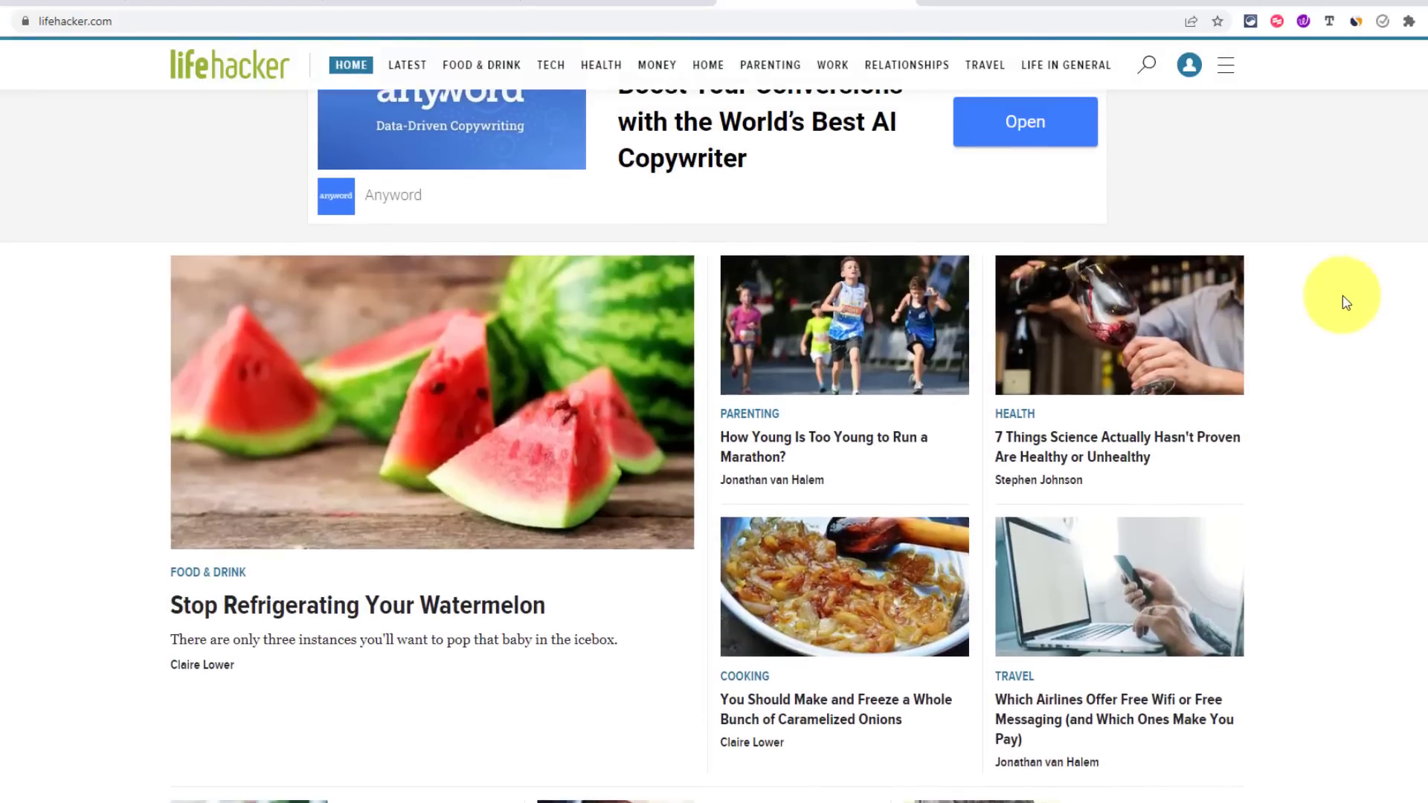
{"action": "scroll", "coordinate": [1357, 327], "scroll_direction": "down", "scroll_amount": 2}
{"action": "scroll", "coordinate": [1356, 327], "scroll_direction": "down", "scroll_amount": 3}
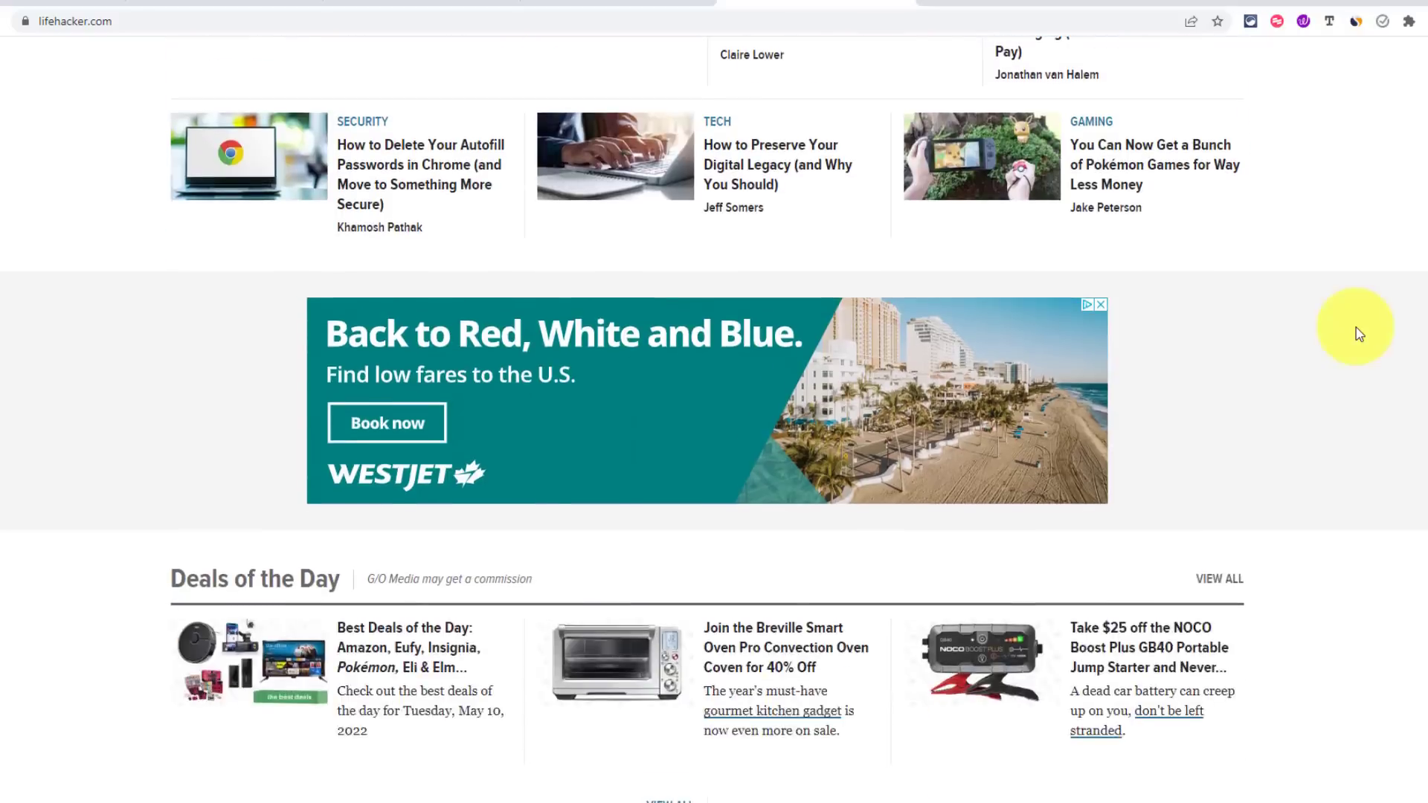
{"action": "scroll", "coordinate": [1356, 327], "scroll_direction": "down", "scroll_amount": 3}
{"action": "scroll", "coordinate": [1357, 327], "scroll_direction": "down", "scroll_amount": 2}
{"action": "scroll", "coordinate": [1357, 327], "scroll_direction": "down", "scroll_amount": 2}
{"action": "scroll", "coordinate": [1356, 327], "scroll_direction": "up", "scroll_amount": 5}
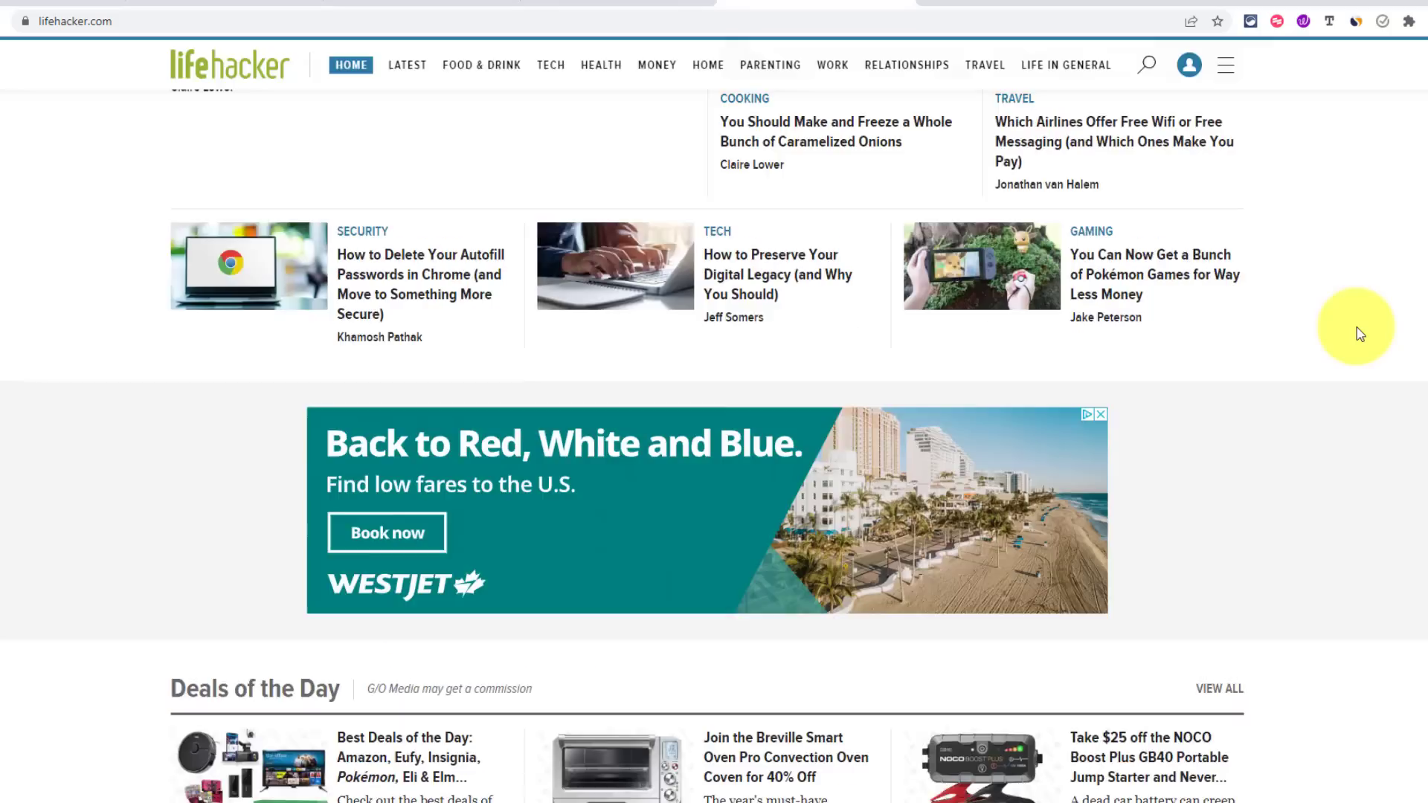
{"action": "scroll", "coordinate": [1356, 327], "scroll_direction": "up", "scroll_amount": 4}
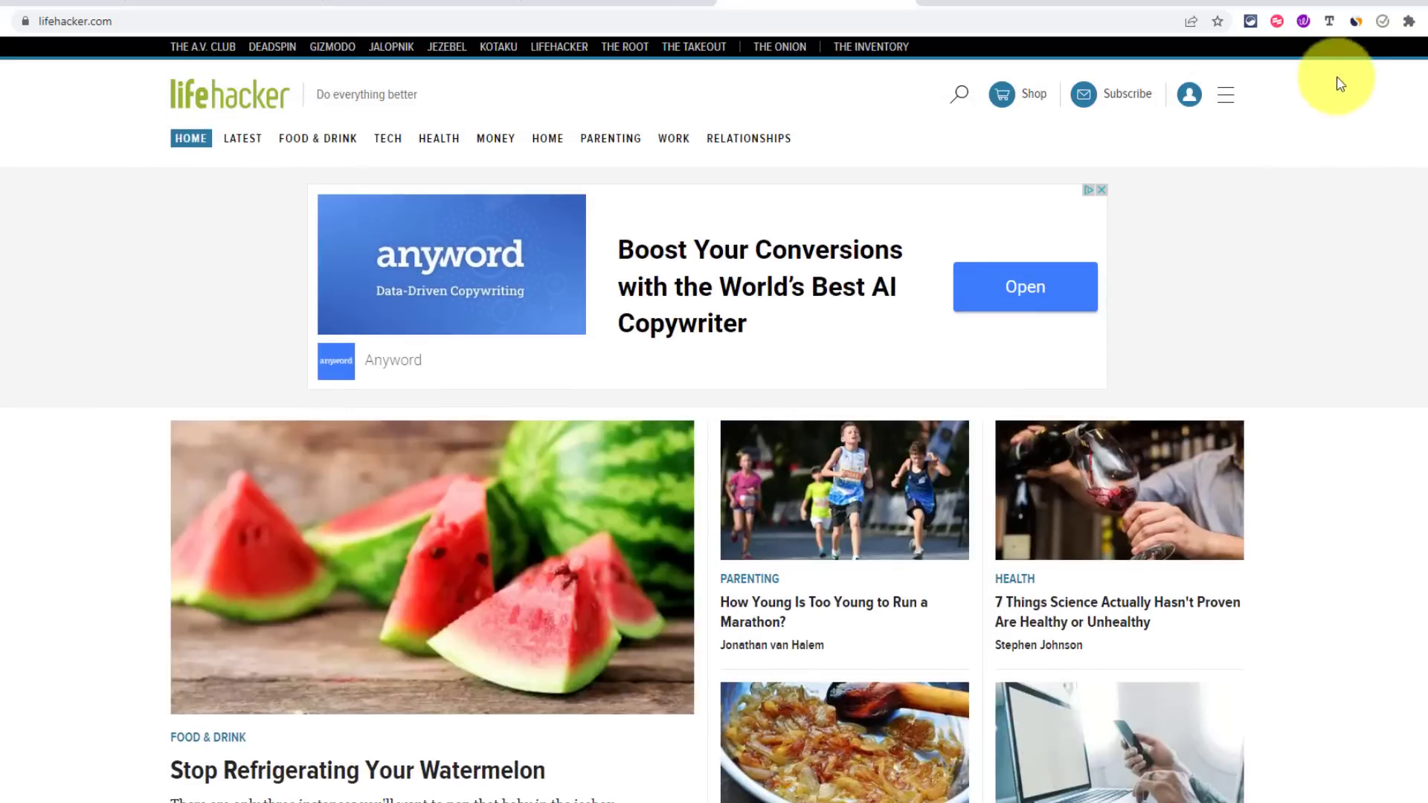
Step: Enable Text Mode on Lifehacker, then view its settings for black-and-white mode and image replacement
{"action": "left_click", "coordinate": [1329, 23]}
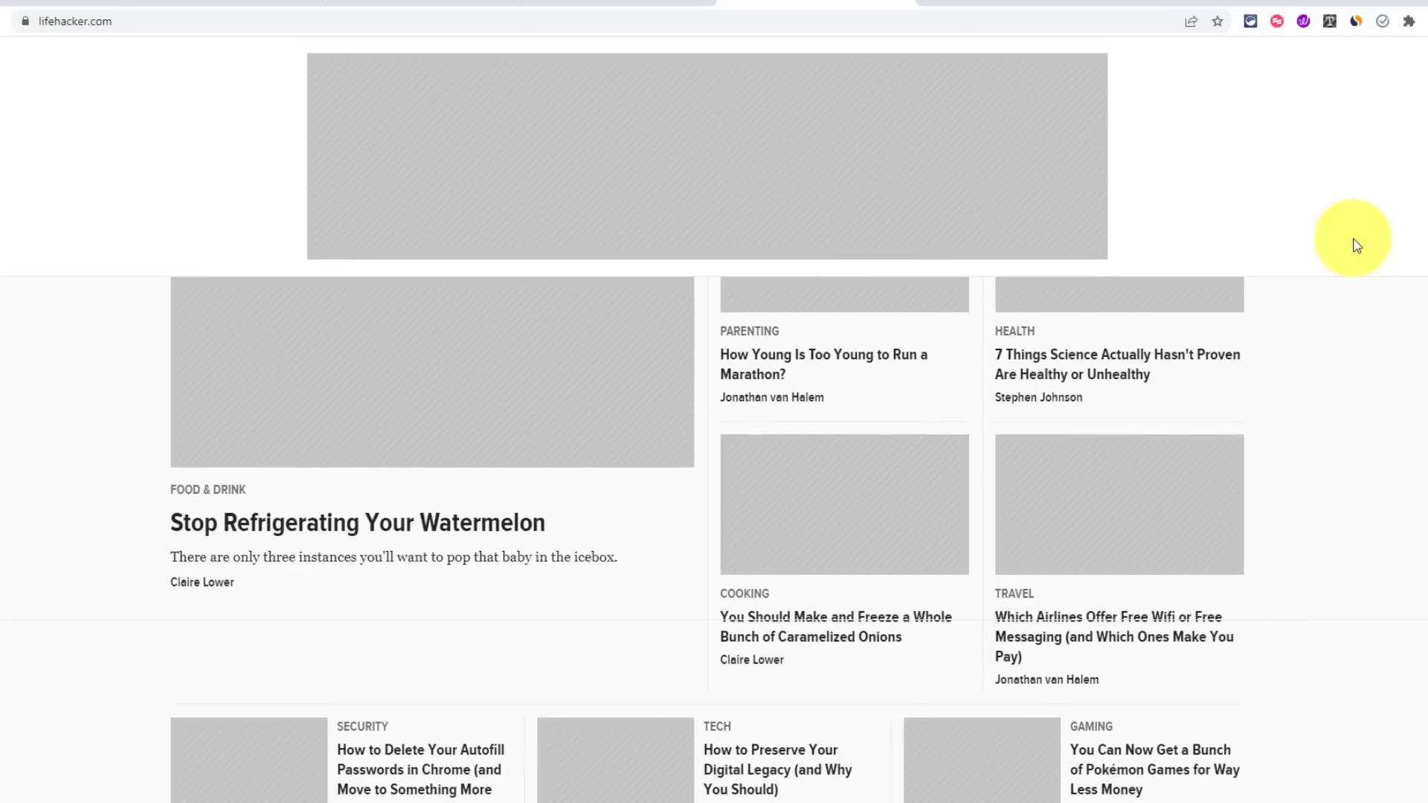
{"action": "scroll", "coordinate": [1356, 246], "scroll_direction": "up", "scroll_amount": 1}
{"action": "scroll", "coordinate": [1355, 247], "scroll_direction": "down", "scroll_amount": 2}
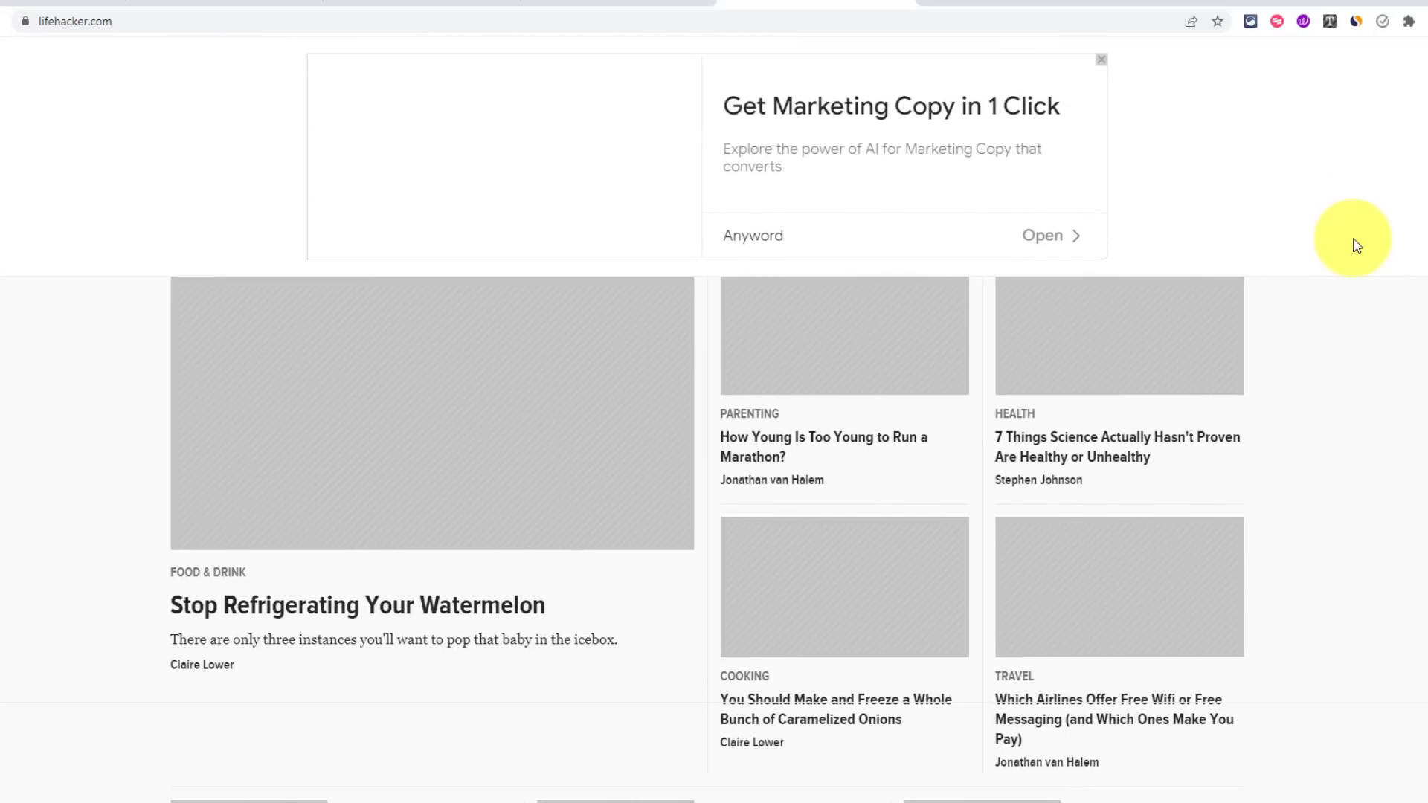
{"action": "scroll", "coordinate": [1355, 246], "scroll_direction": "down", "scroll_amount": 1}
{"action": "scroll", "coordinate": [1358, 328], "scroll_direction": "down", "scroll_amount": 2}
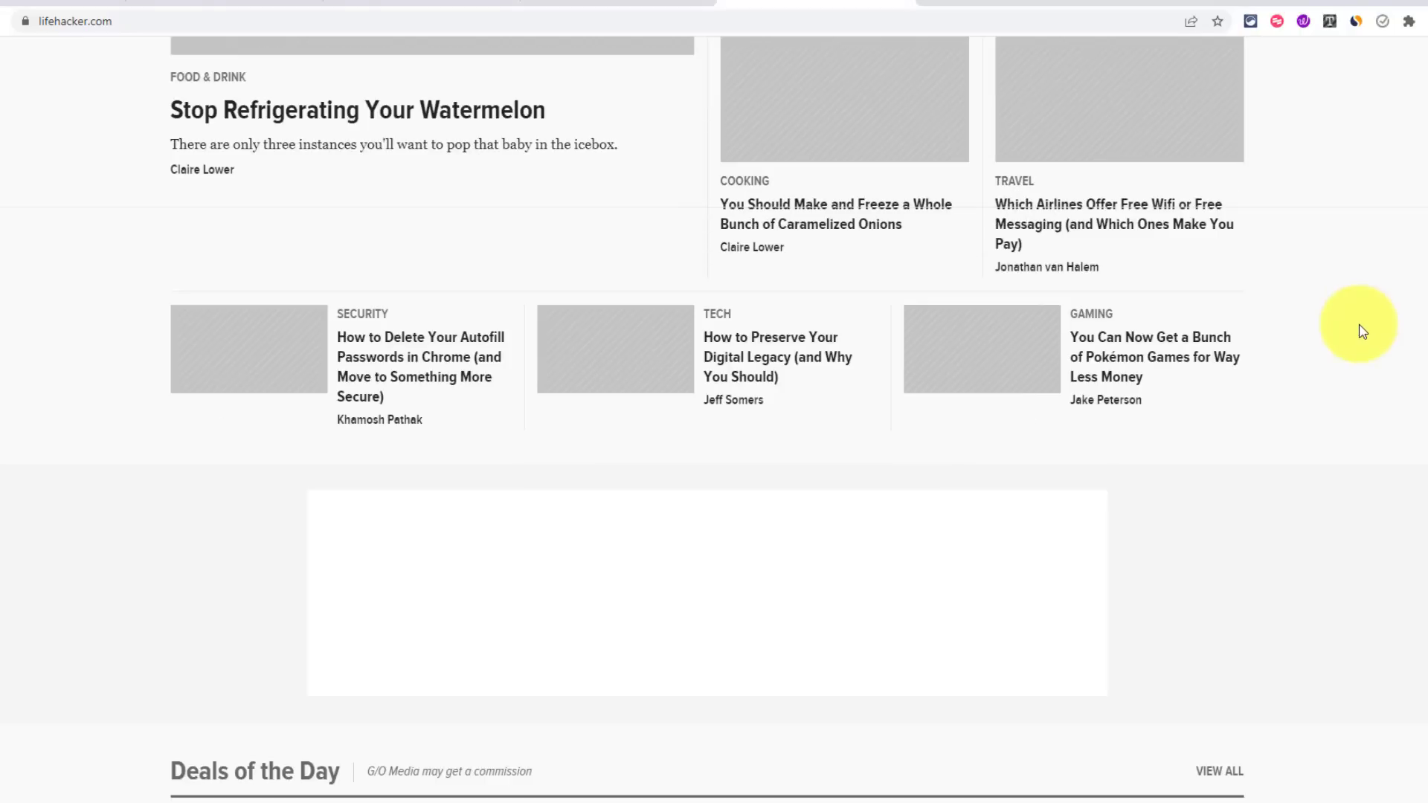
{"action": "scroll", "coordinate": [1358, 329], "scroll_direction": "up", "scroll_amount": 2}
{"action": "scroll", "coordinate": [1359, 330], "scroll_direction": "down", "scroll_amount": 3}
{"action": "scroll", "coordinate": [1358, 331], "scroll_direction": "down", "scroll_amount": 1}
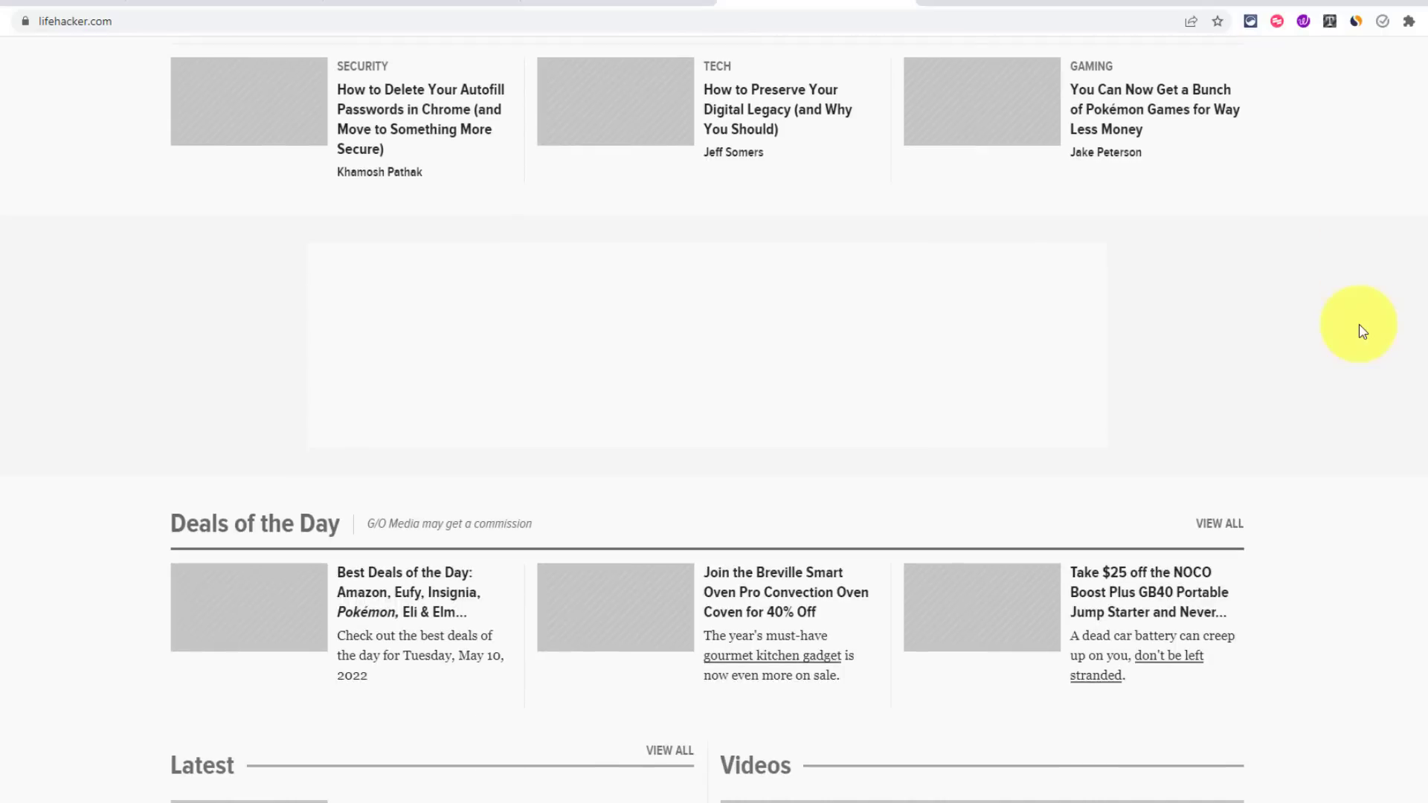
{"action": "scroll", "coordinate": [1359, 330], "scroll_direction": "down", "scroll_amount": 3}
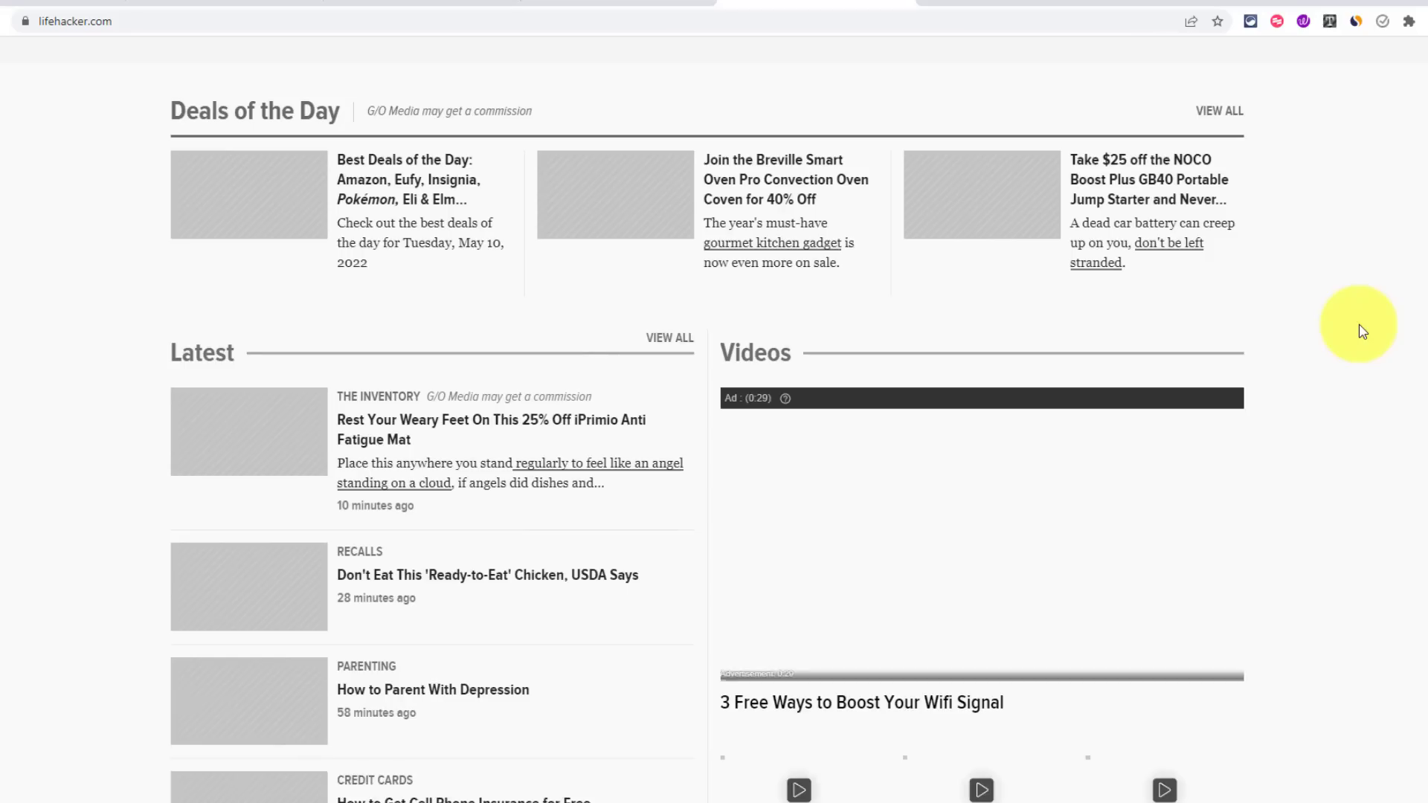
{"action": "scroll", "coordinate": [1359, 330], "scroll_direction": "down", "scroll_amount": 1}
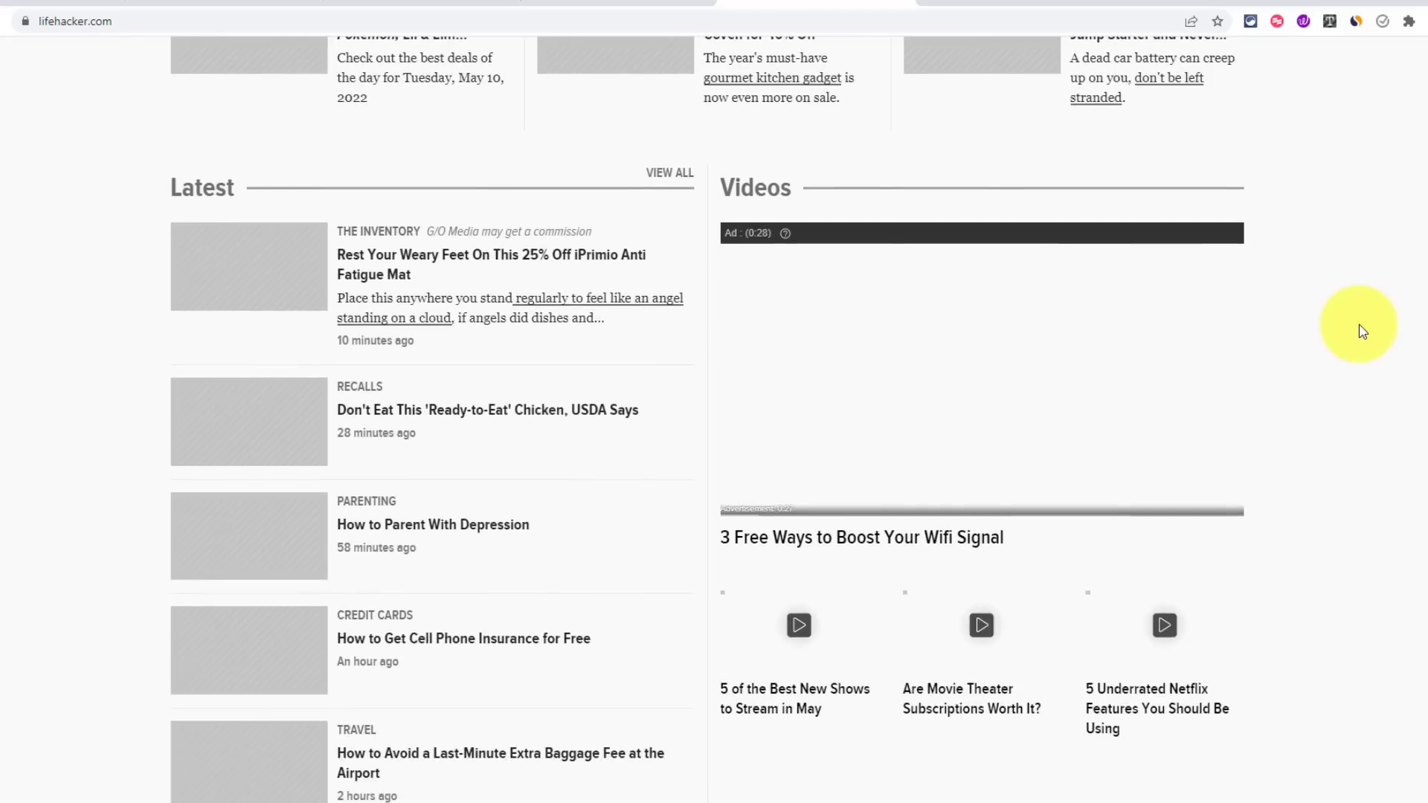
{"action": "scroll", "coordinate": [1359, 330], "scroll_direction": "down", "scroll_amount": 1}
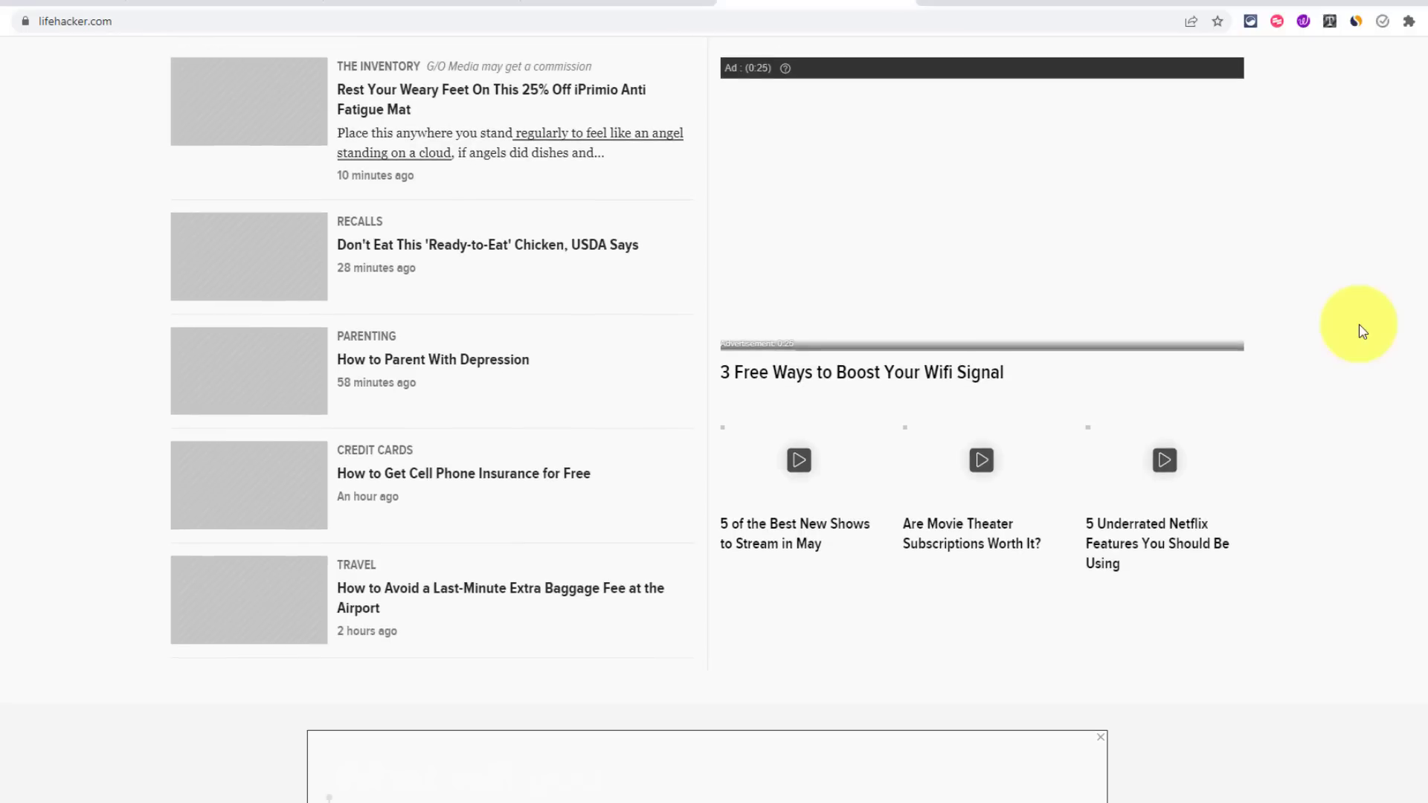
{"action": "scroll", "coordinate": [1359, 330], "scroll_direction": "down", "scroll_amount": 1}
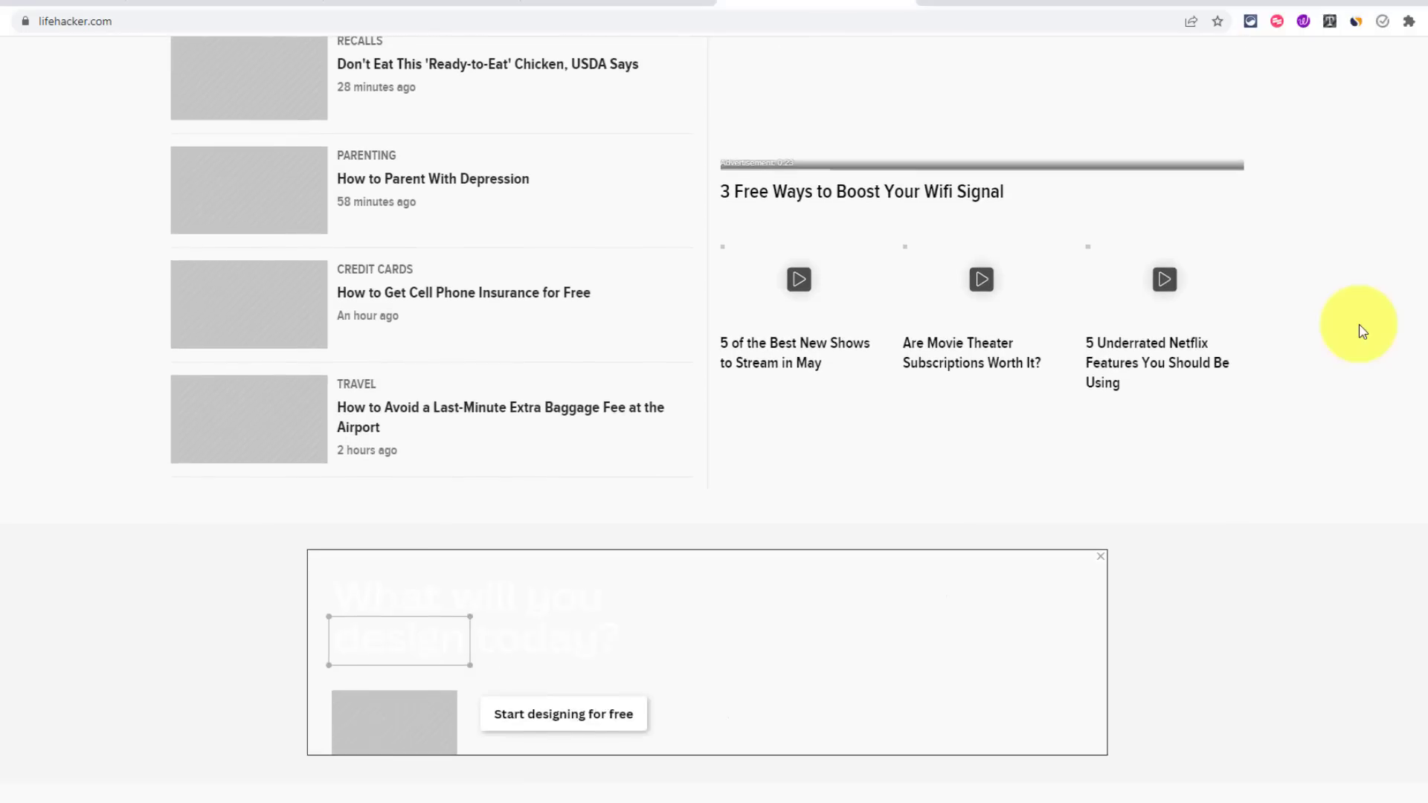
{"action": "scroll", "coordinate": [1359, 331], "scroll_direction": "down", "scroll_amount": 3}
{"action": "scroll", "coordinate": [1359, 331], "scroll_direction": "down", "scroll_amount": 1}
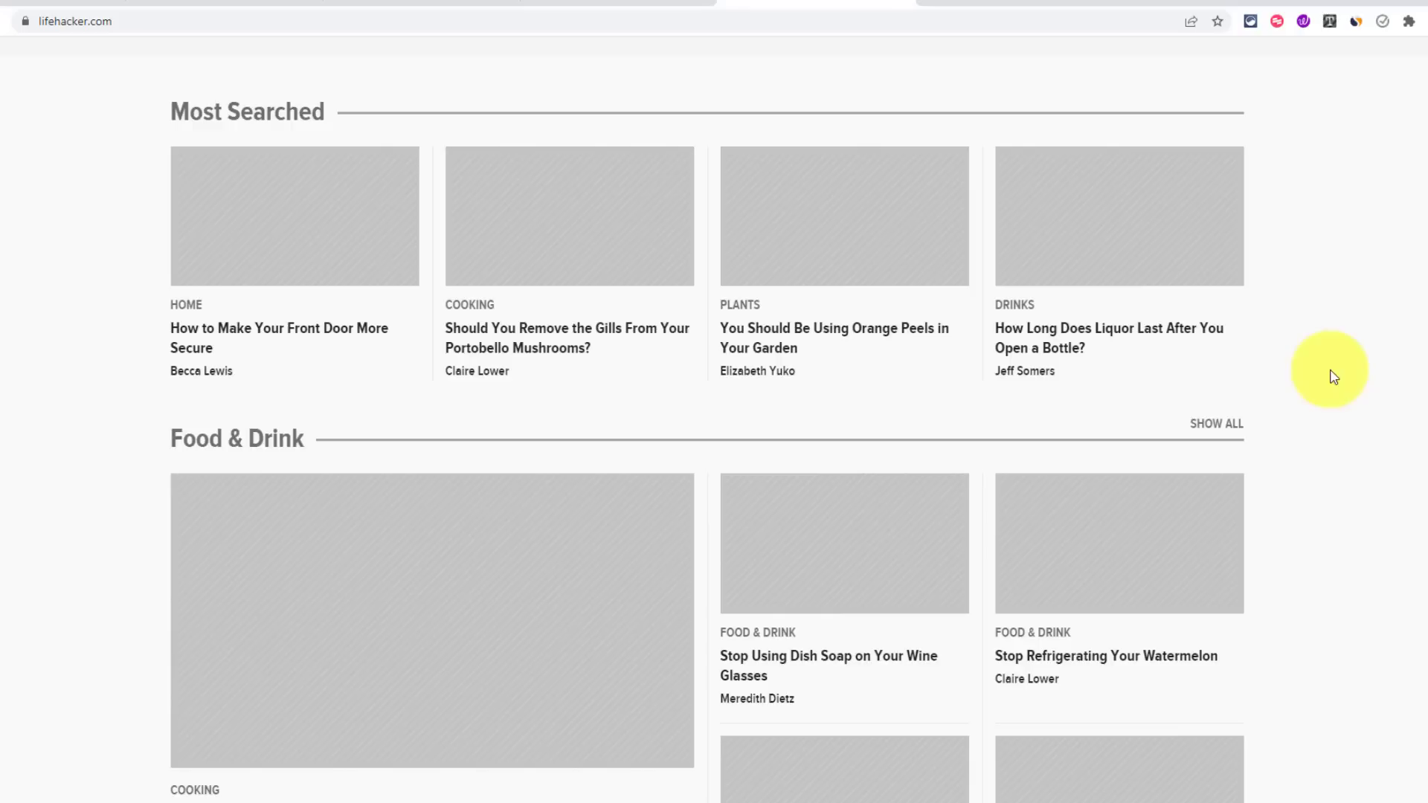
{"action": "scroll", "coordinate": [1341, 382], "scroll_direction": "down", "scroll_amount": 1}
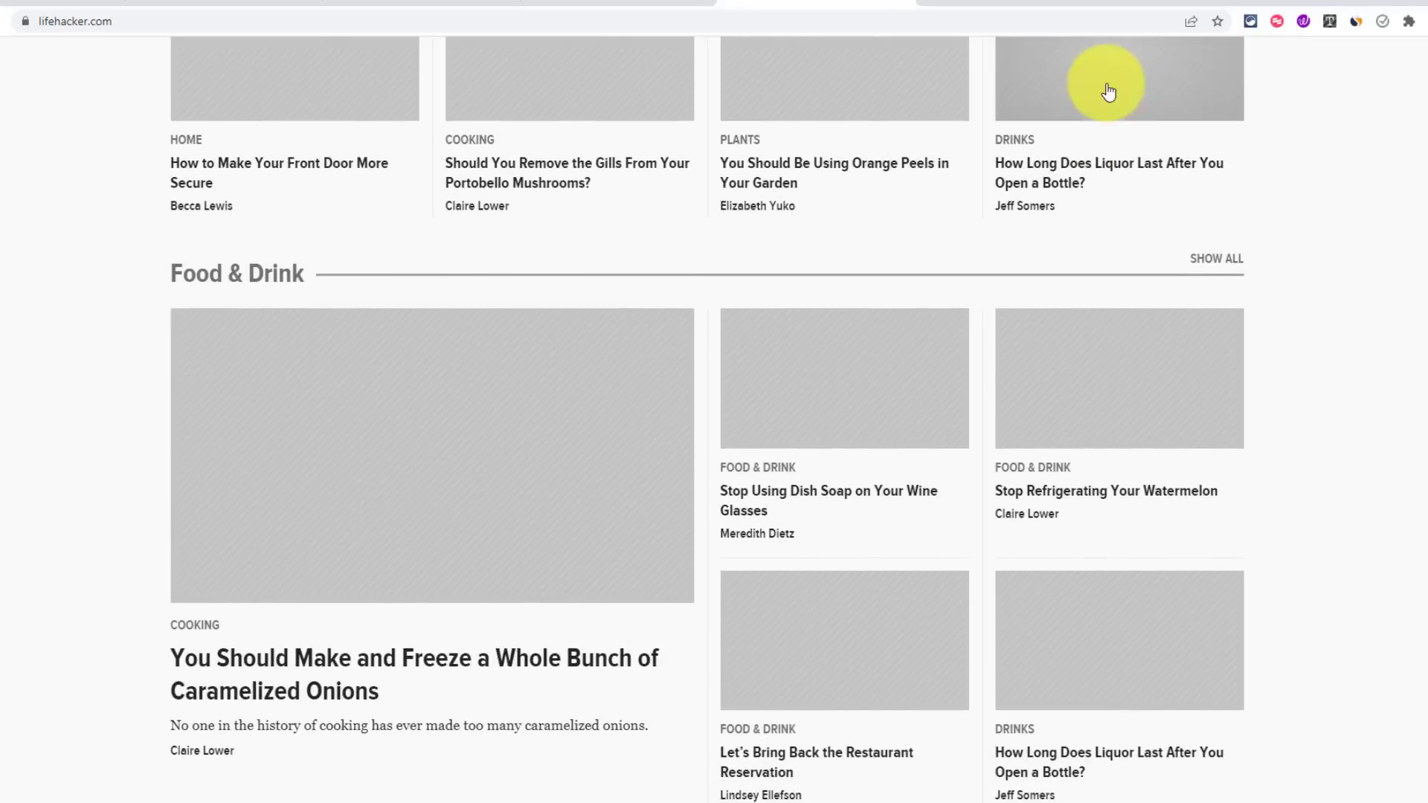
{"action": "scroll", "coordinate": [1316, 255], "scroll_direction": "down", "scroll_amount": 1}
{"action": "scroll", "coordinate": [1316, 254], "scroll_direction": "down", "scroll_amount": 5}
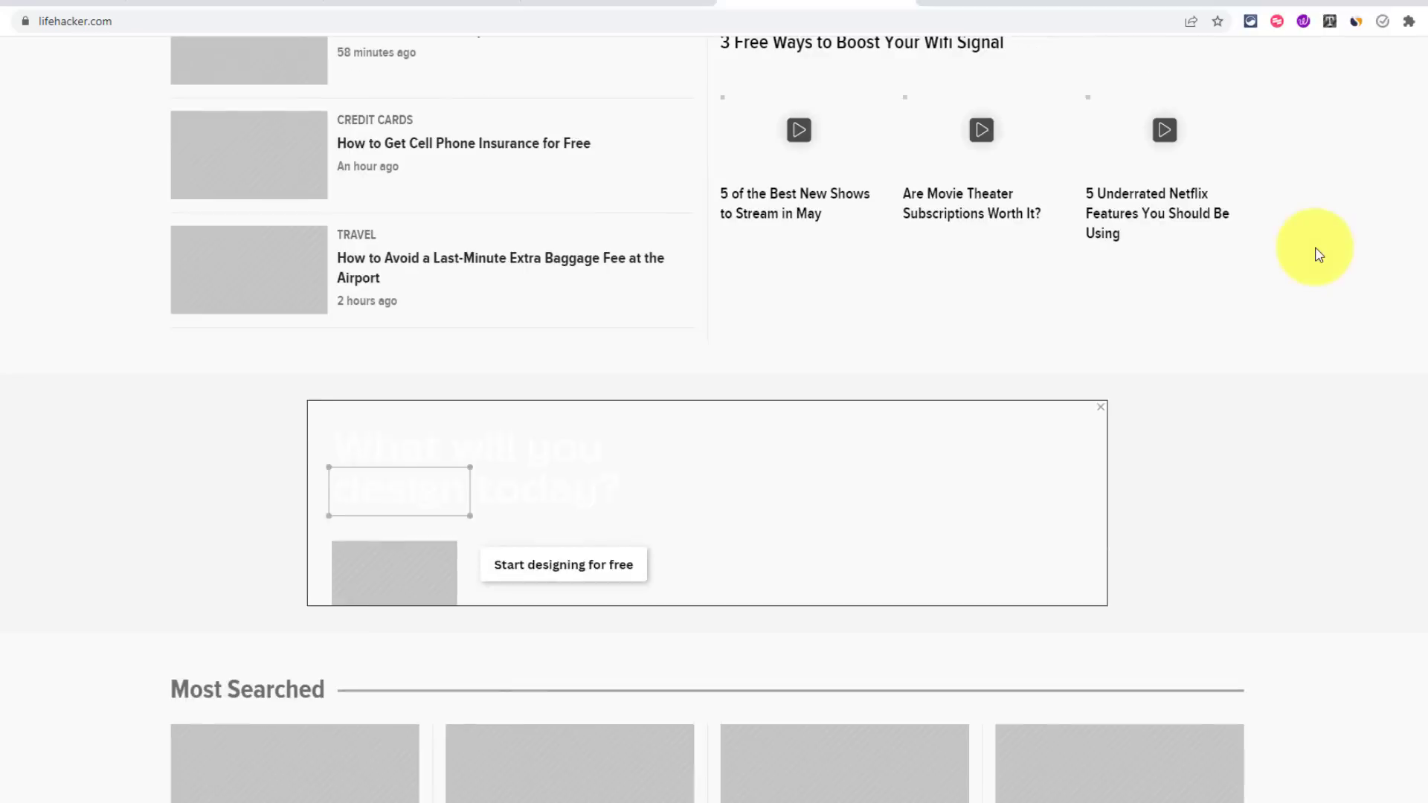
{"action": "scroll", "coordinate": [1323, 213], "scroll_direction": "down", "scroll_amount": 4}
{"action": "left_click", "coordinate": [1329, 21]}
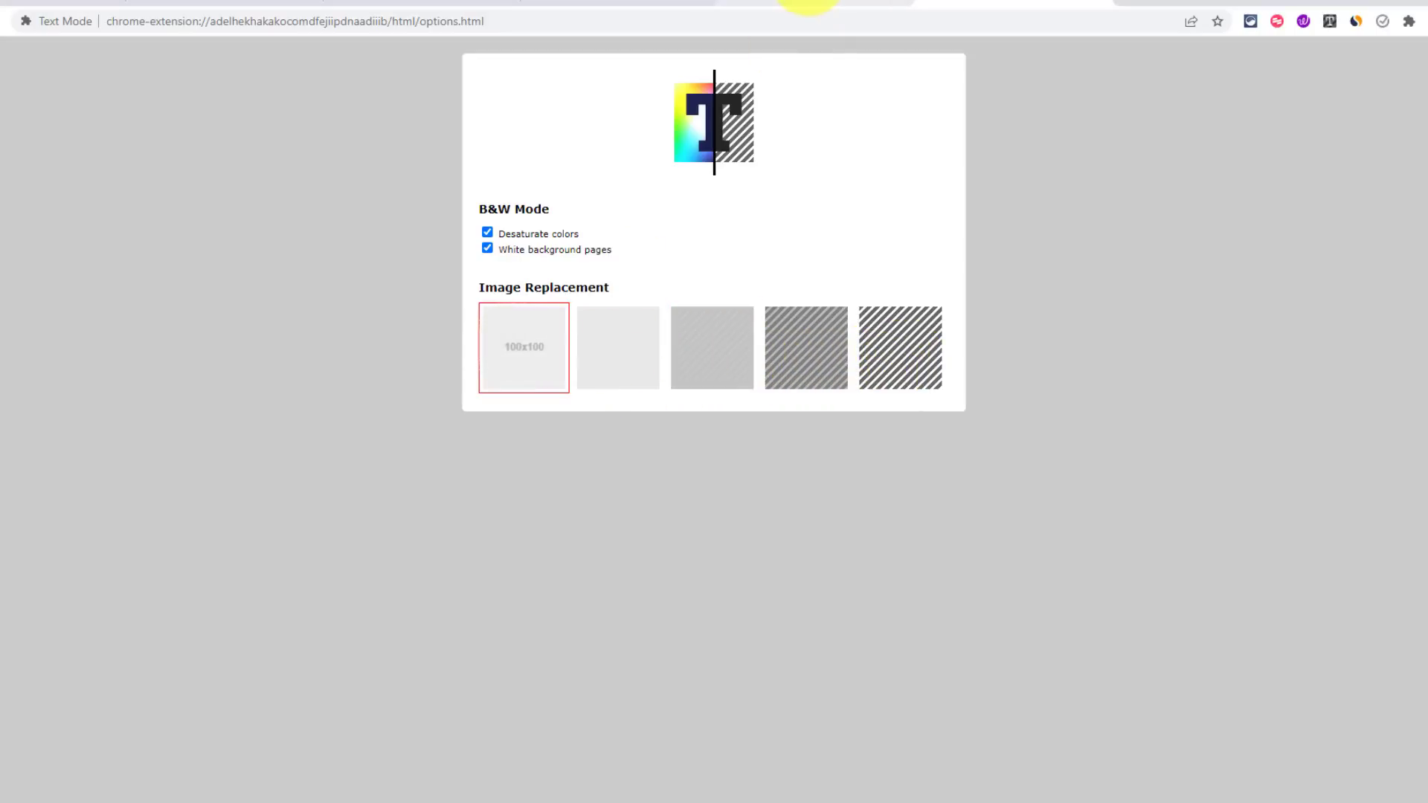
Step: Return to the Lifehacker homepage to see images as plain light 100x100 placeholder boxes
{"action": "left_click", "coordinate": [810, 4]}
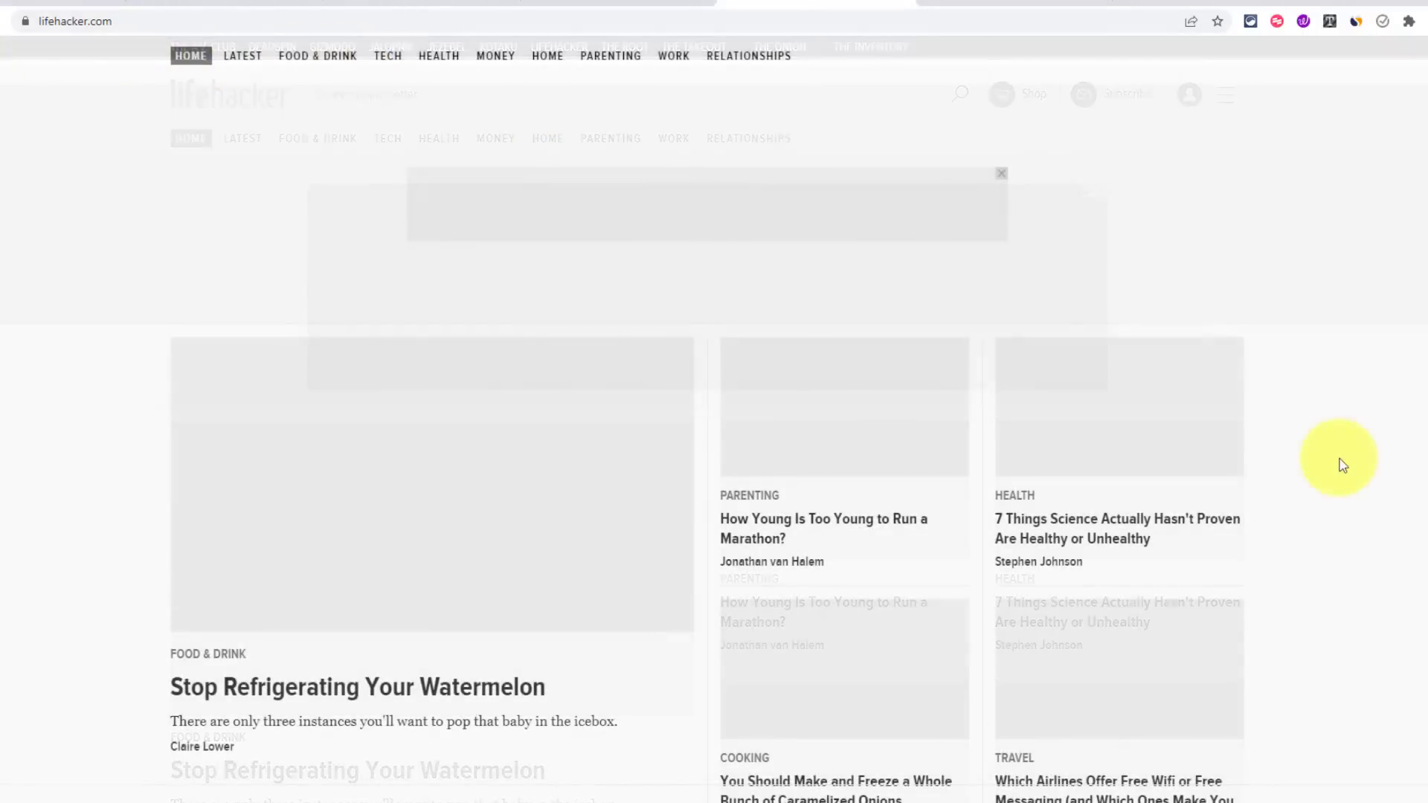
{"action": "scroll", "coordinate": [1342, 465], "scroll_direction": "down", "scroll_amount": 2}
{"action": "scroll", "coordinate": [1342, 465], "scroll_direction": "down", "scroll_amount": 1}
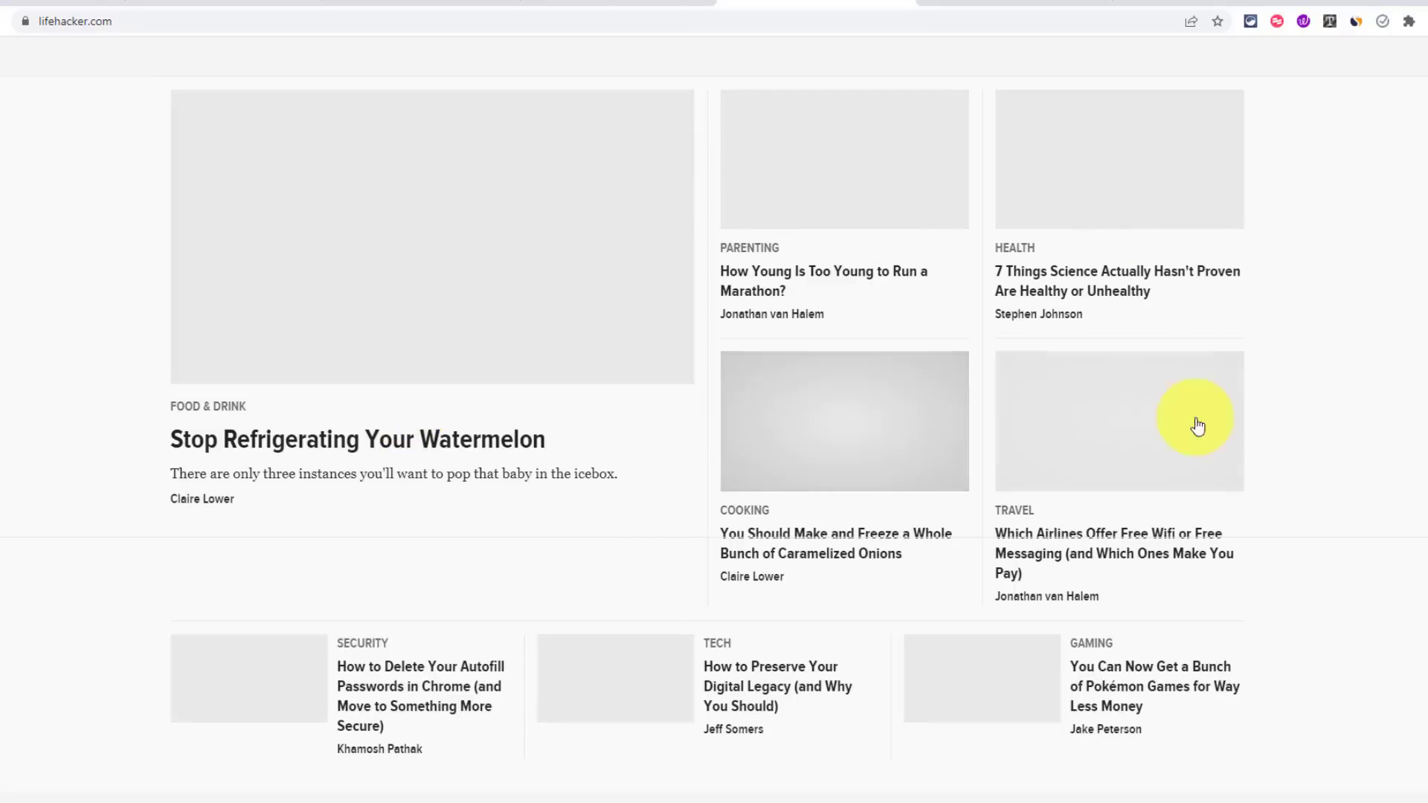
{"action": "scroll", "coordinate": [1331, 414], "scroll_direction": "down", "scroll_amount": 5}
{"action": "scroll", "coordinate": [1333, 413], "scroll_direction": "down", "scroll_amount": 3}
{"action": "scroll", "coordinate": [1333, 418], "scroll_direction": "down", "scroll_amount": 2}
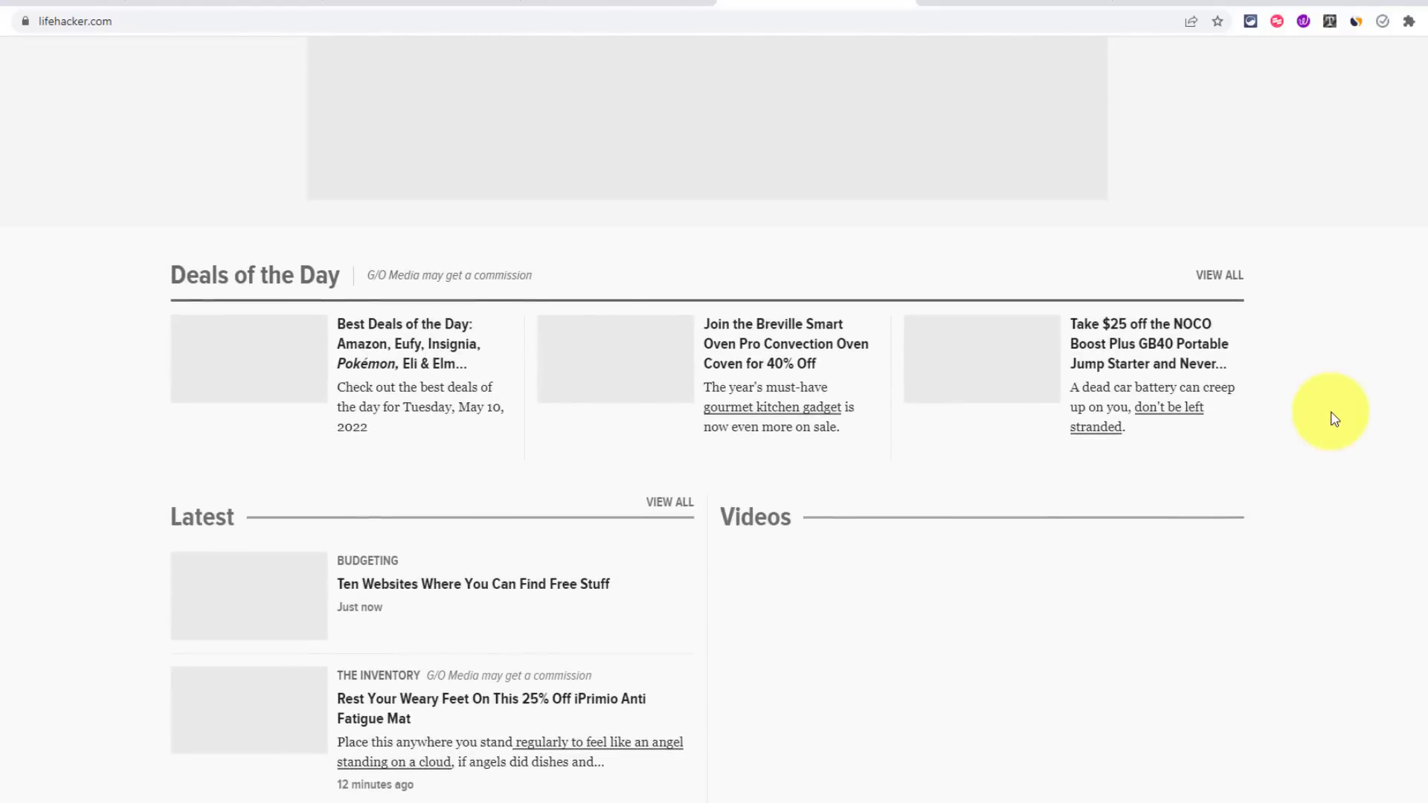
{"action": "scroll", "coordinate": [447, 401], "scroll_direction": "down", "scroll_amount": 2}
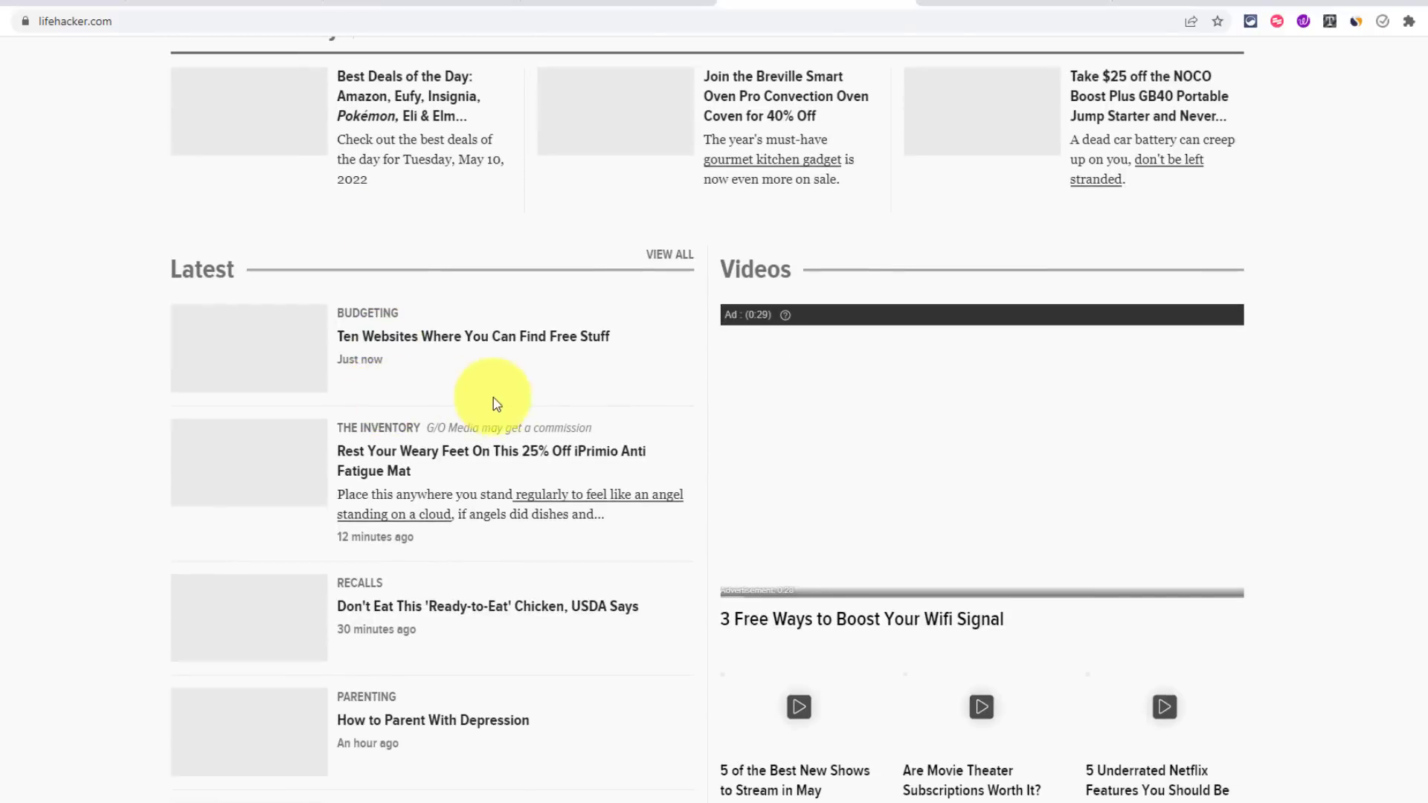
{"action": "scroll", "coordinate": [494, 381], "scroll_direction": "down", "scroll_amount": 2}
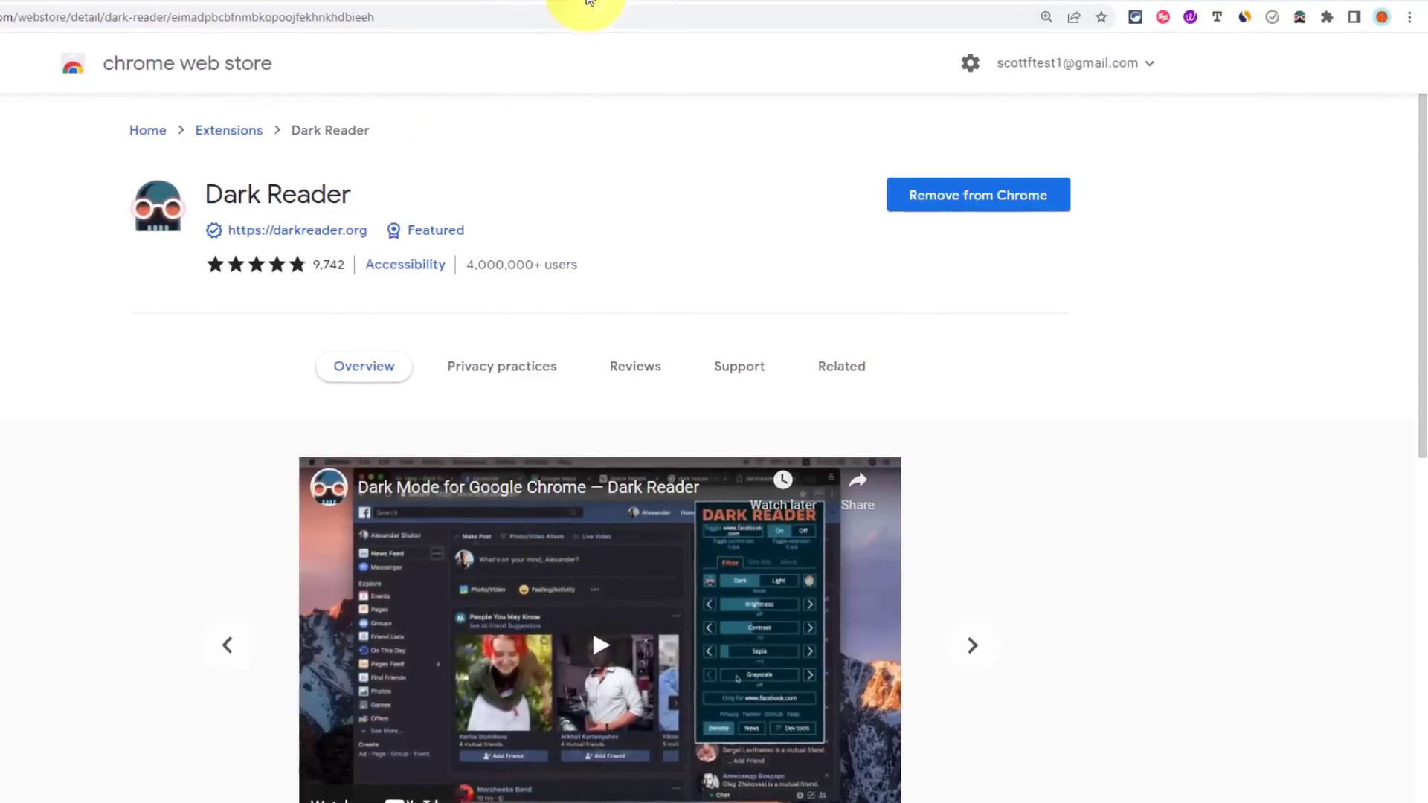
Step: View Lifehacker, Sports Illustrated and TicketNetwork in Dark Reader's dark theme, ending on Sports Illustrated
{"action": "left_click", "coordinate": [584, 6]}
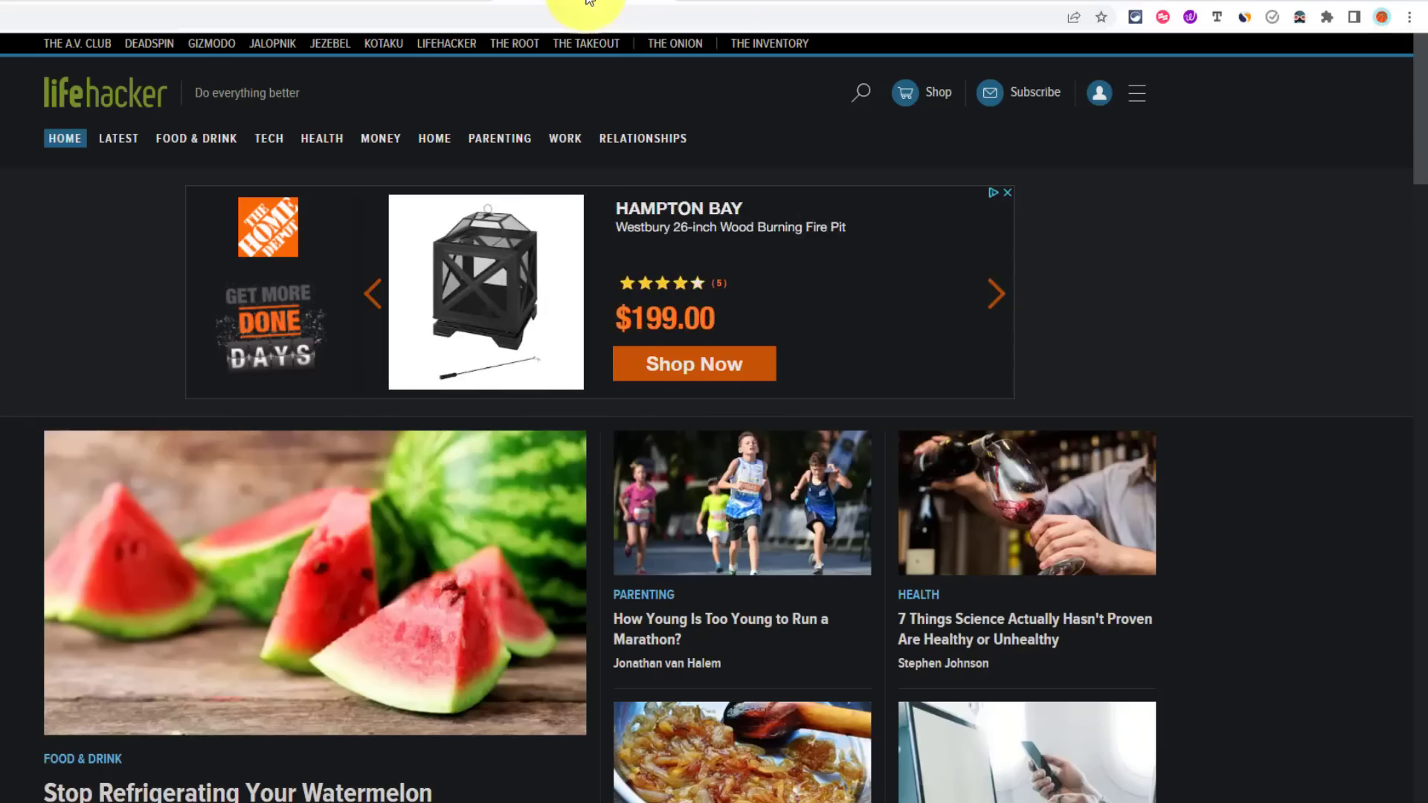
{"action": "scroll", "coordinate": [1223, 461], "scroll_direction": "down", "scroll_amount": 5}
{"action": "scroll", "coordinate": [1223, 462], "scroll_direction": "up", "scroll_amount": 5}
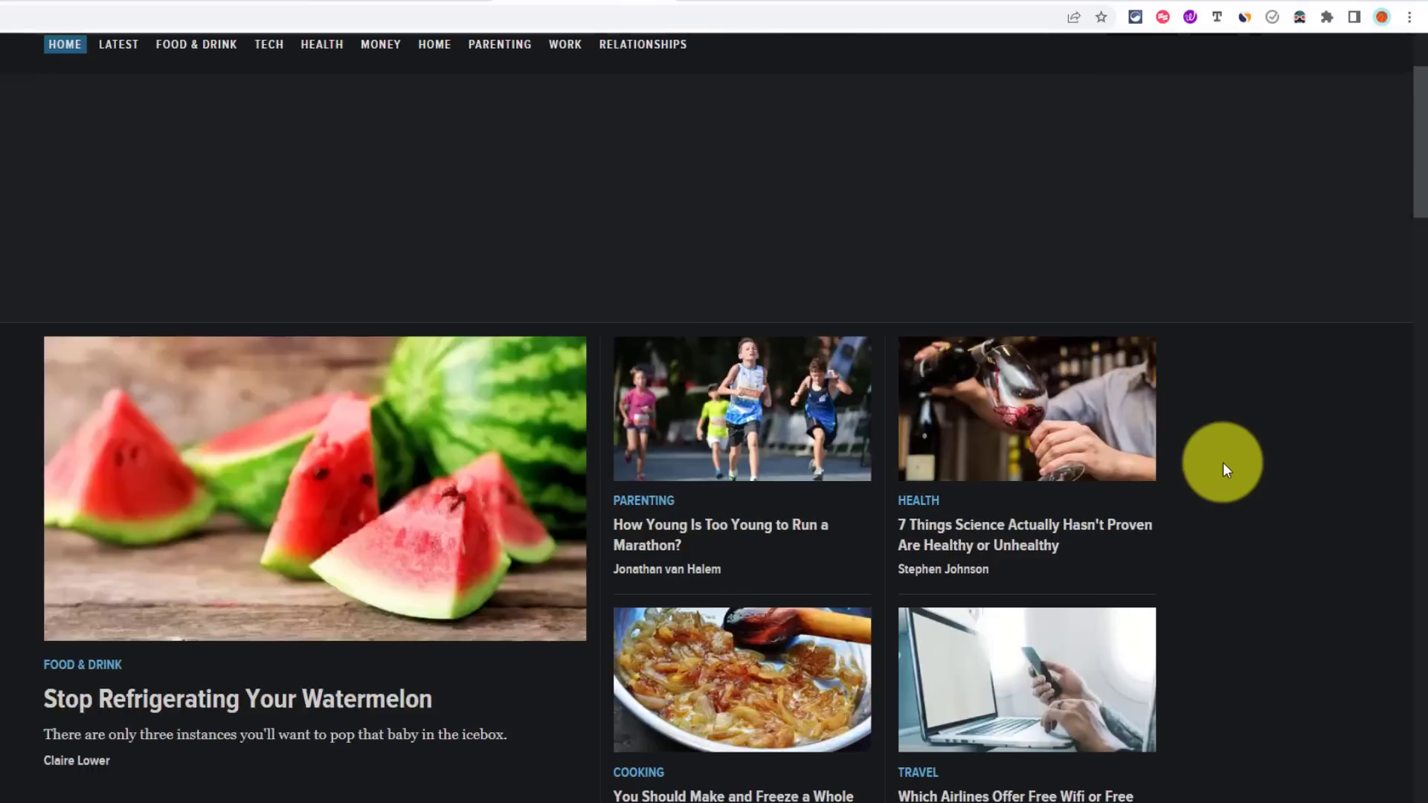
{"action": "left_click", "coordinate": [747, 7]}
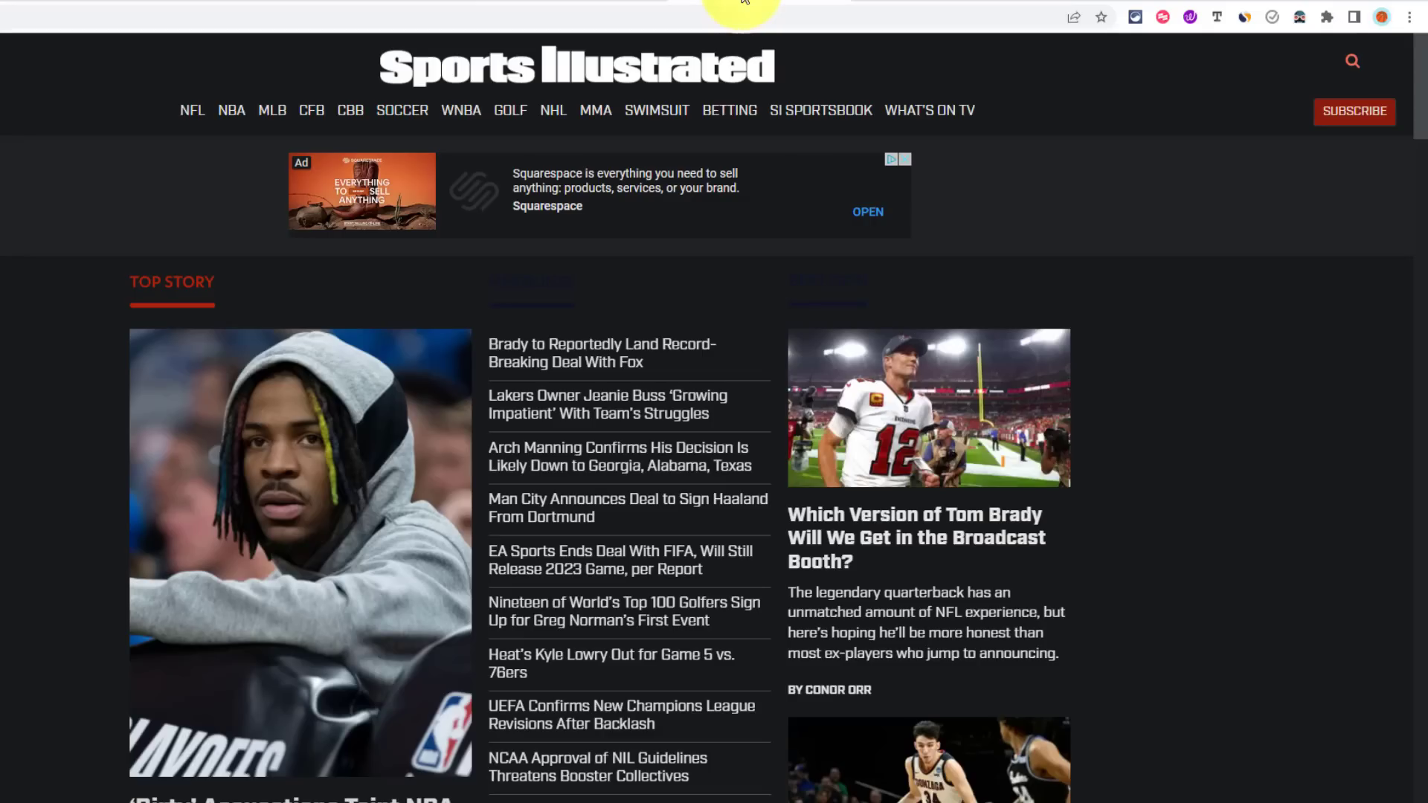
{"action": "left_click", "coordinate": [901, 3]}
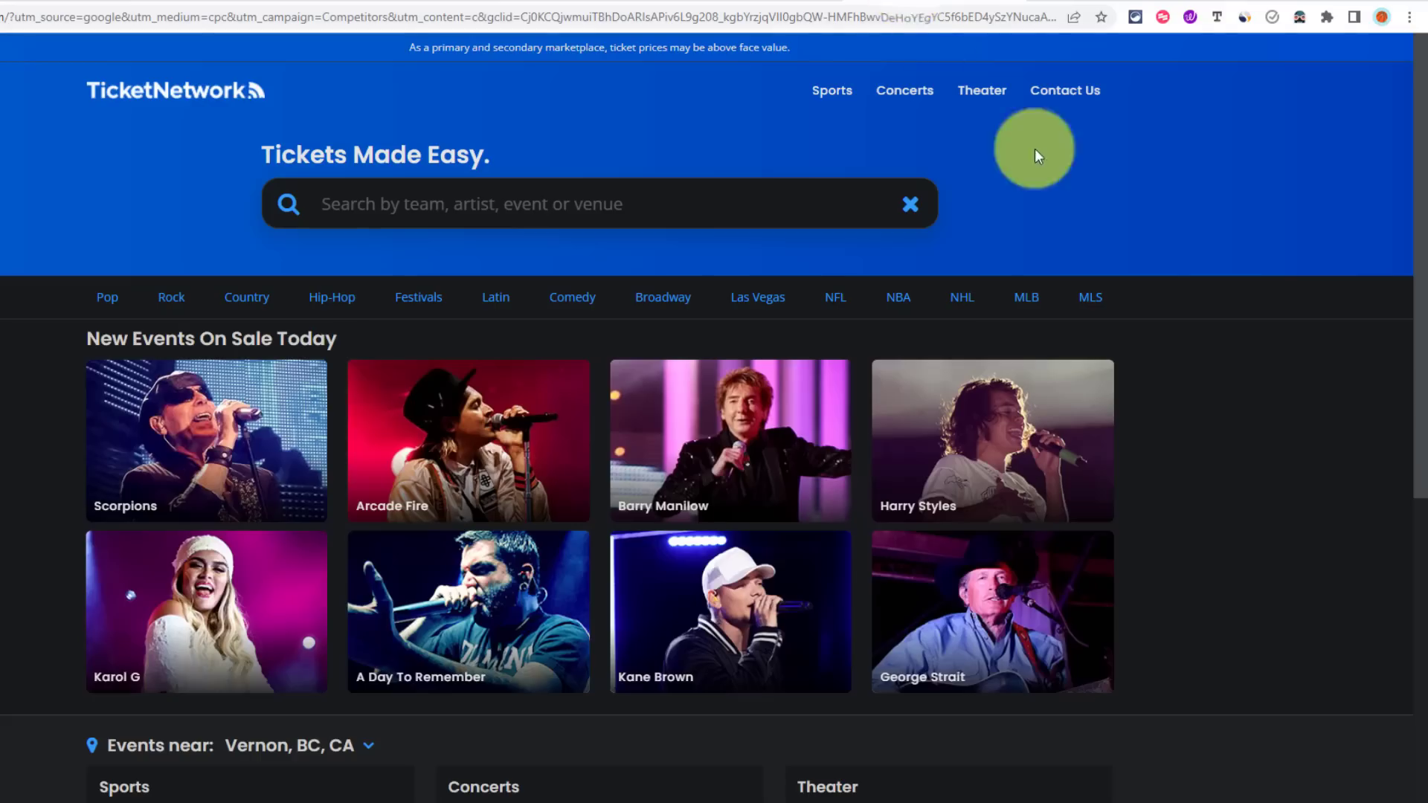
{"action": "scroll", "coordinate": [1264, 383], "scroll_direction": "down", "scroll_amount": 5}
{"action": "scroll", "coordinate": [1264, 382], "scroll_direction": "down", "scroll_amount": 2}
{"action": "scroll", "coordinate": [1264, 382], "scroll_direction": "up", "scroll_amount": 7}
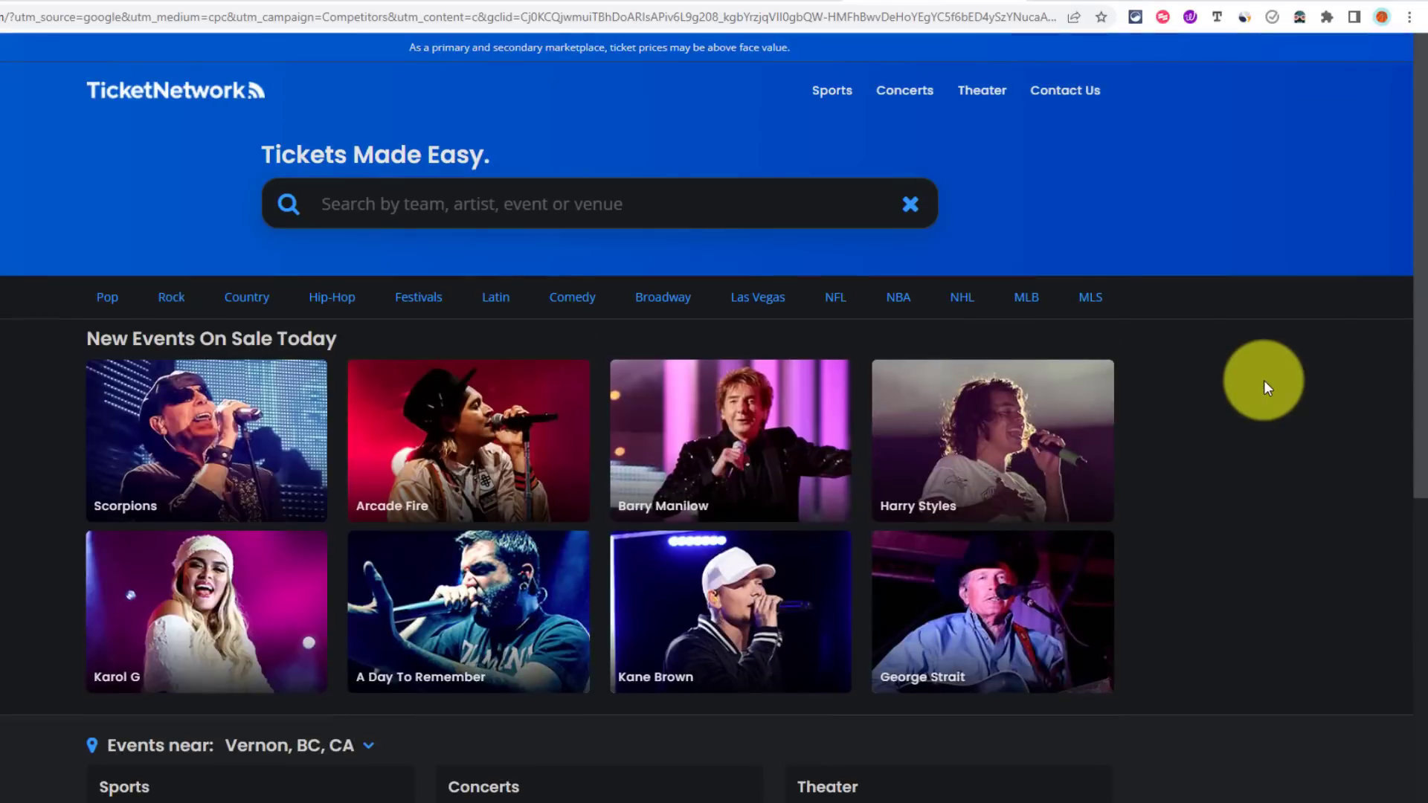
{"action": "scroll", "coordinate": [1264, 382], "scroll_direction": "down", "scroll_amount": 3}
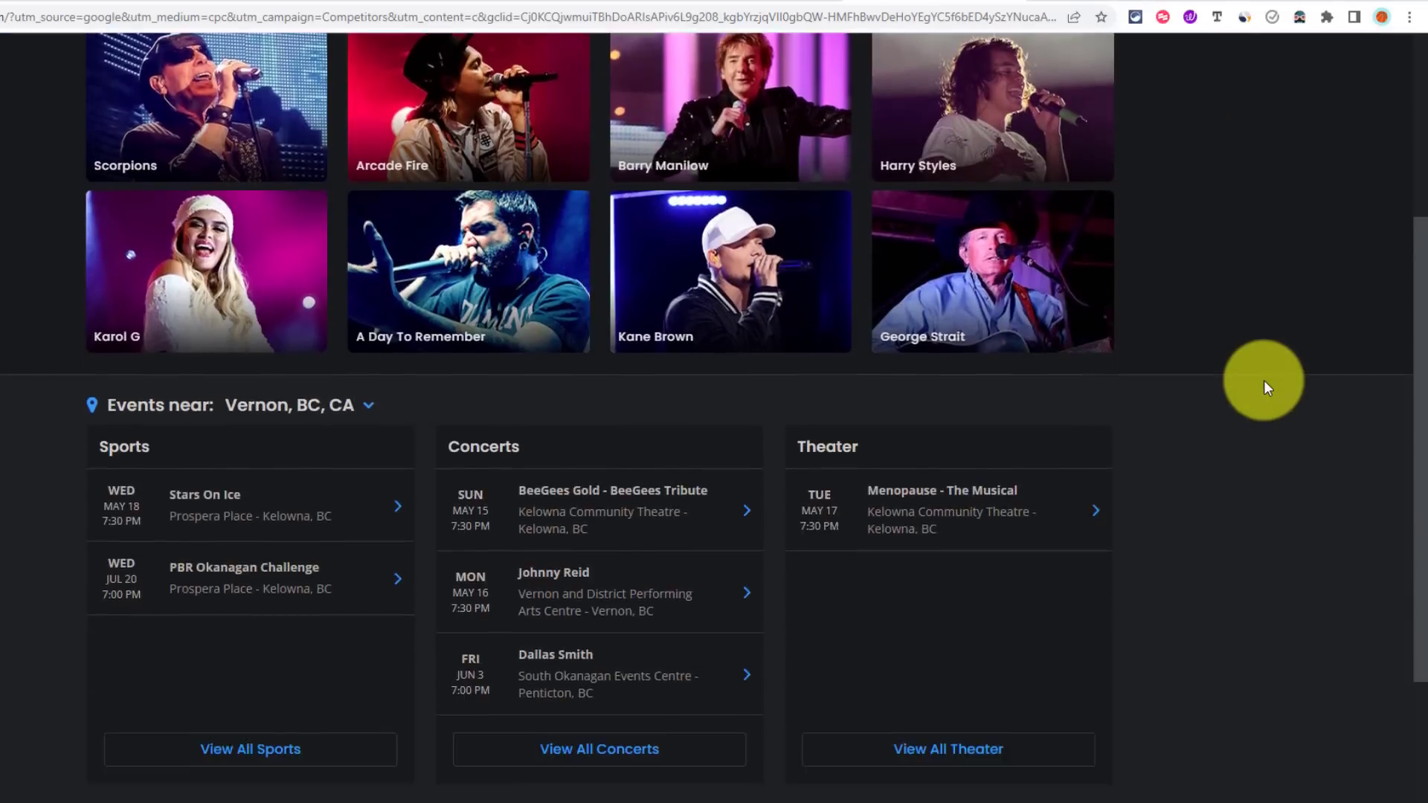
{"action": "scroll", "coordinate": [1264, 382], "scroll_direction": "up", "scroll_amount": 3}
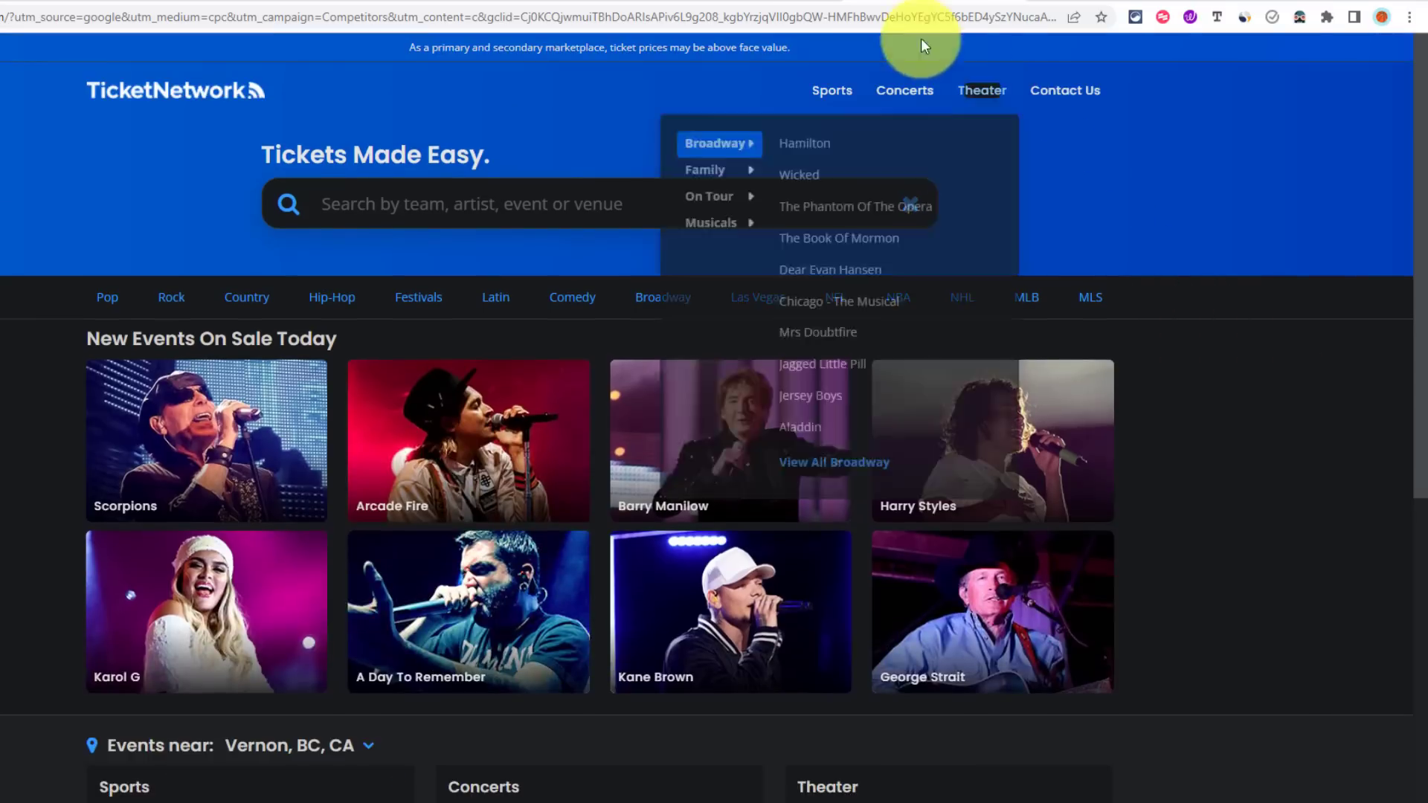
{"action": "left_click", "coordinate": [746, 4]}
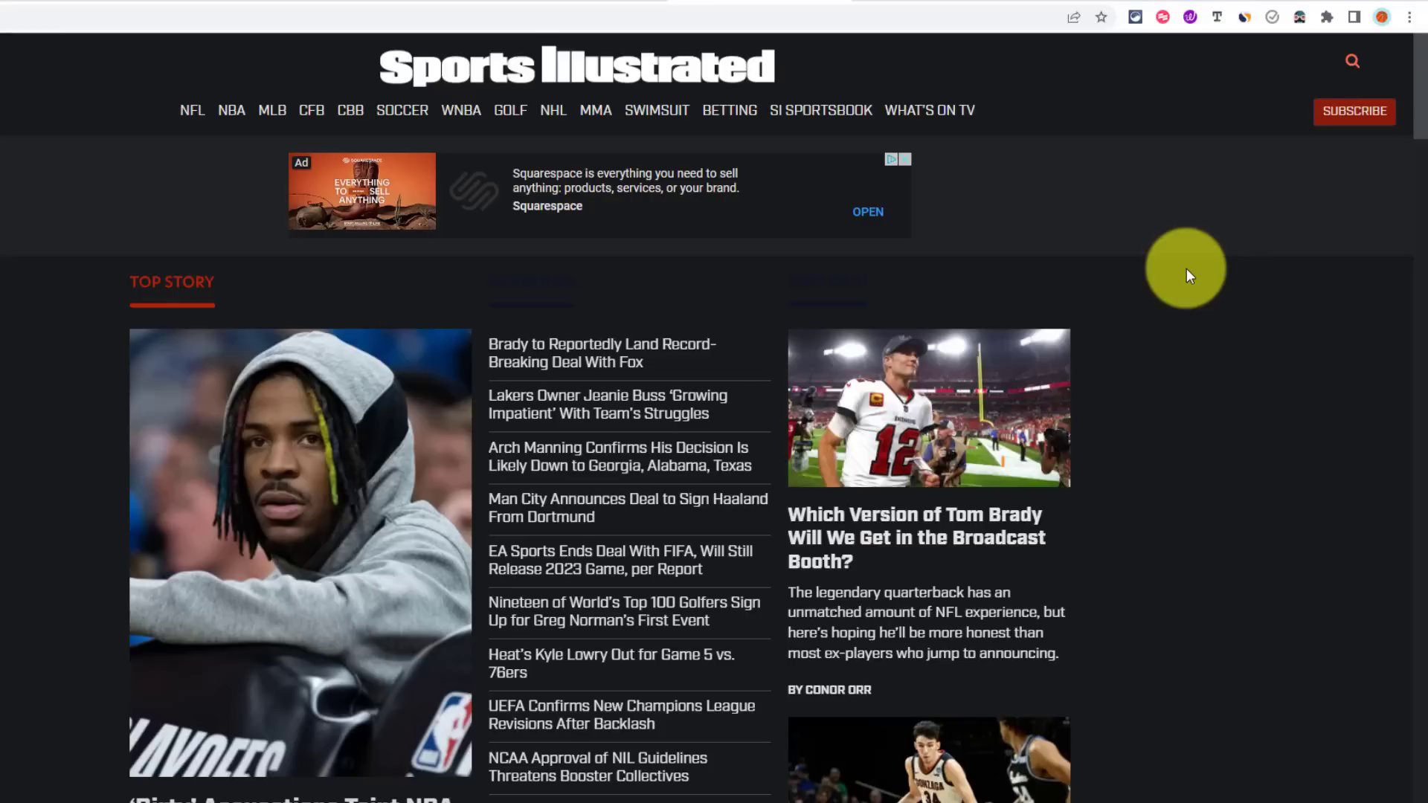
{"action": "left_click", "coordinate": [1301, 20]}
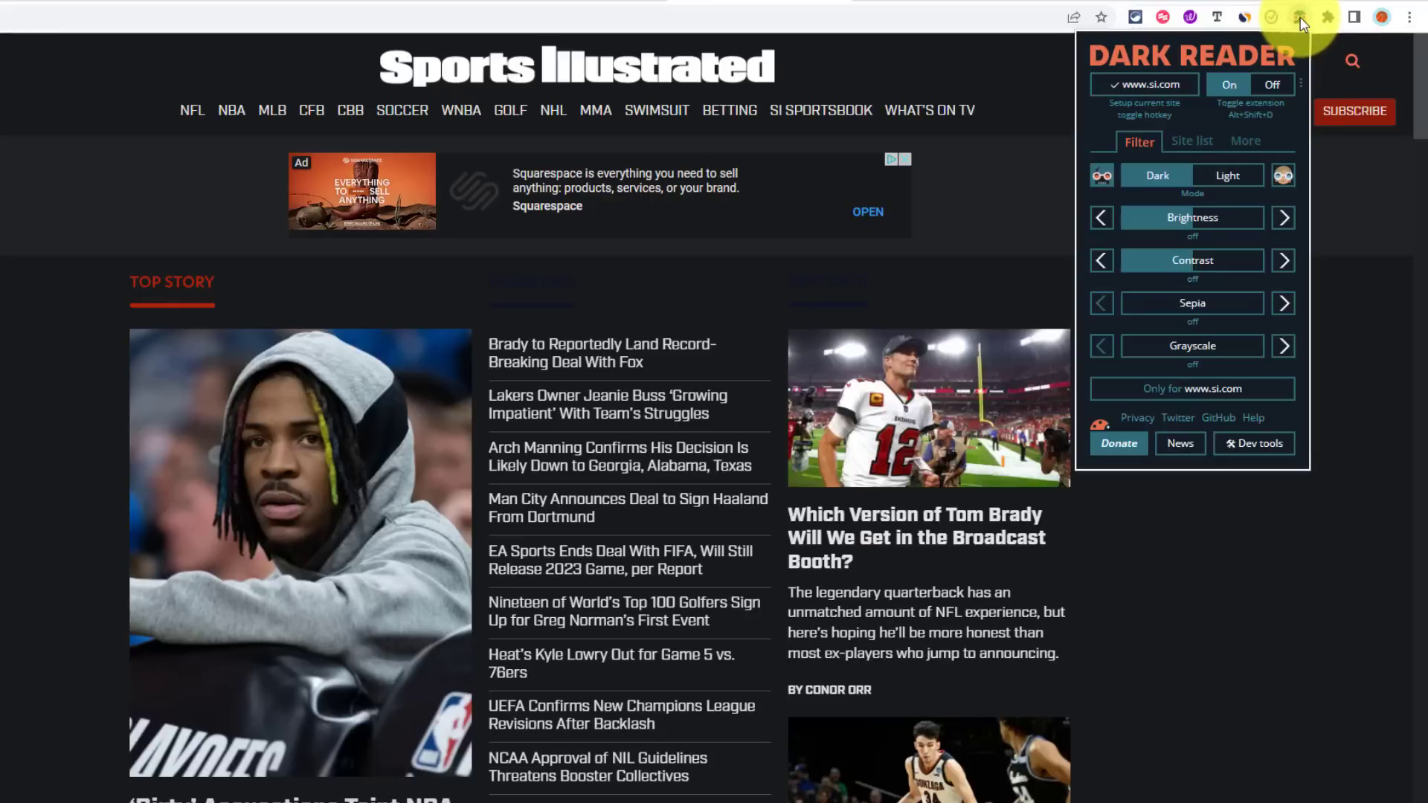
{"action": "left_click", "coordinate": [1142, 90]}
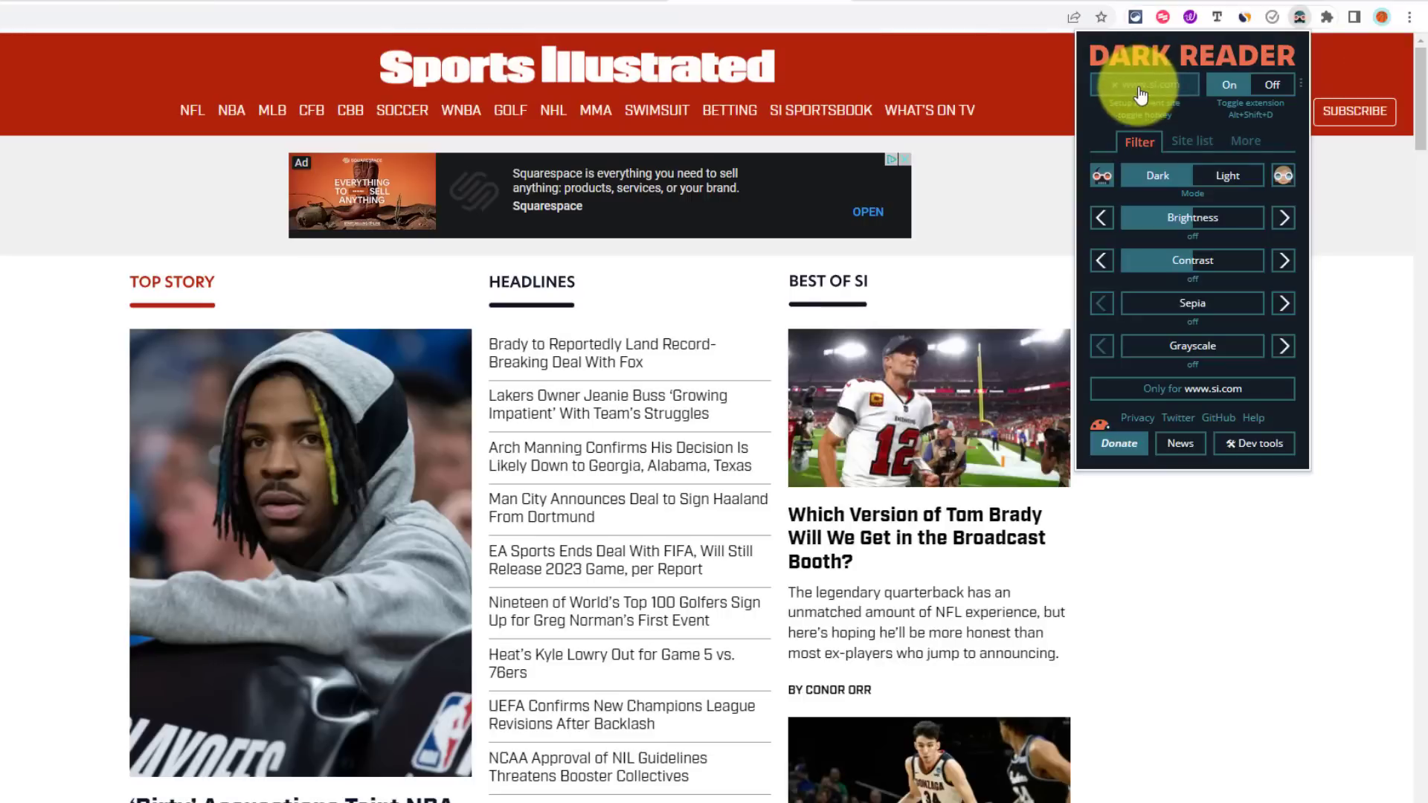
{"action": "left_click", "coordinate": [1372, 446]}
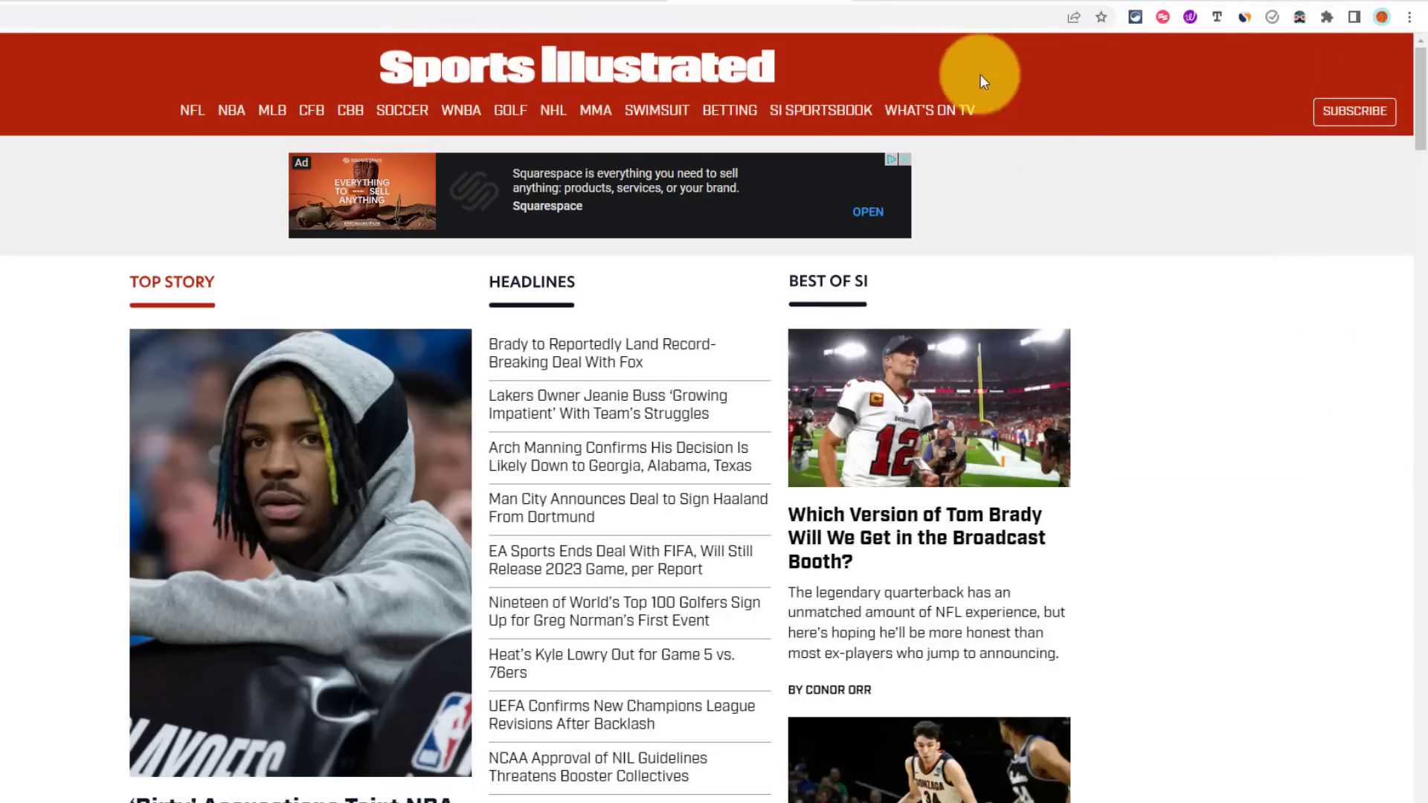
Step: Compare the Lifehacker, TicketNetwork and Sports Illustrated pages, finishing on TicketNetwork
{"action": "left_click", "coordinate": [553, 3]}
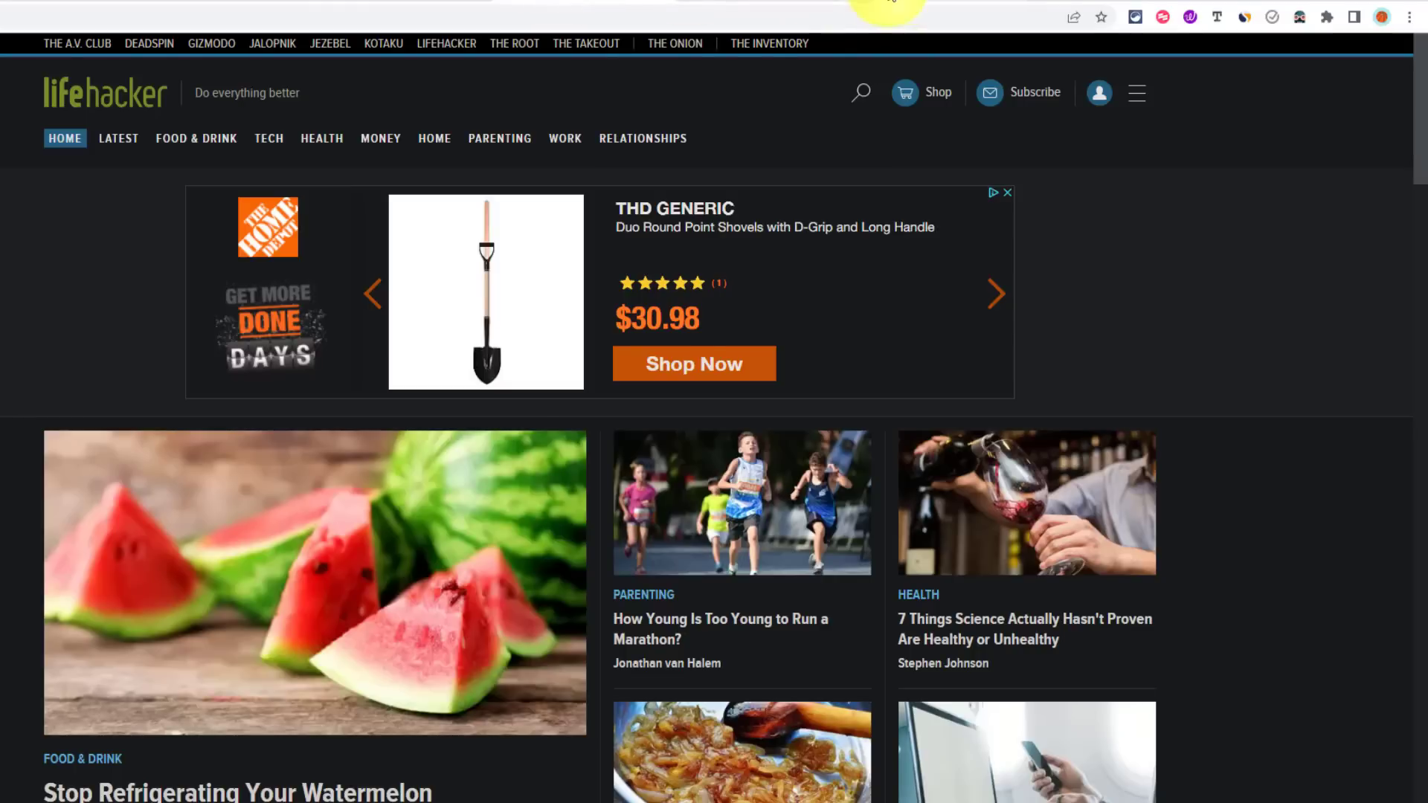
{"action": "left_click", "coordinate": [890, 3]}
{"action": "left_click", "coordinate": [775, 3]}
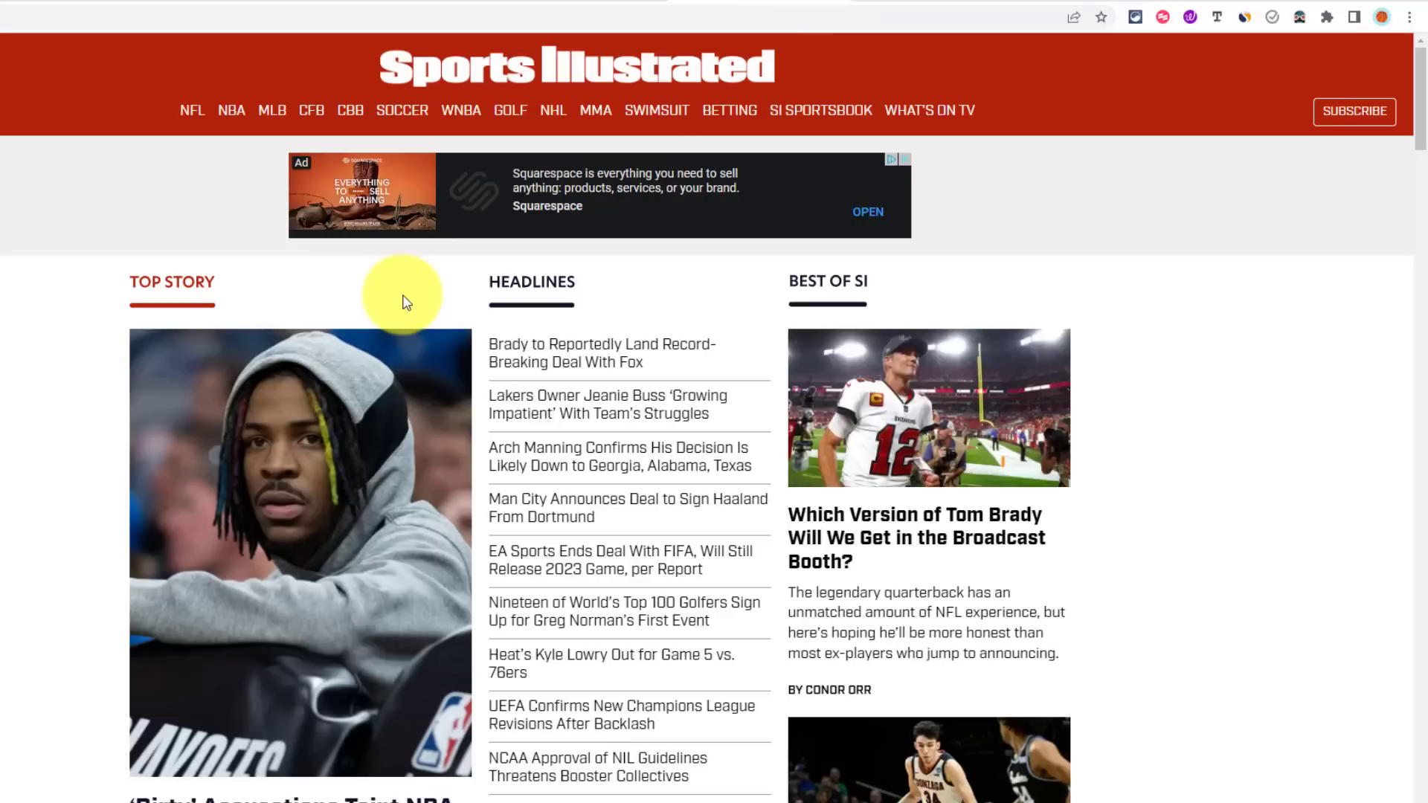
{"action": "left_click", "coordinate": [927, 4]}
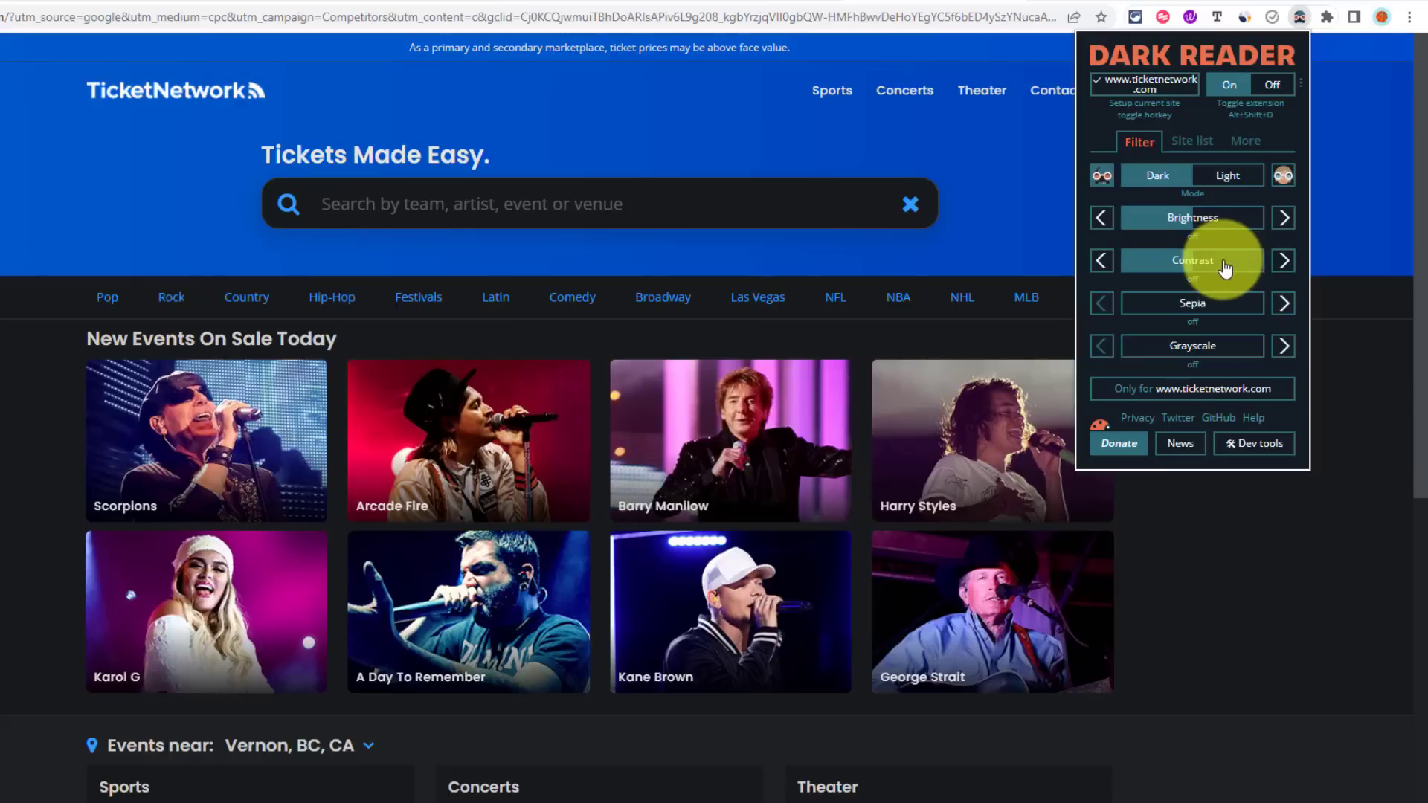
Step: Set Dark Reader's TicketNetwork filter to brightness -25 and contrast -15
{"action": "left_click", "coordinate": [1160, 219]}
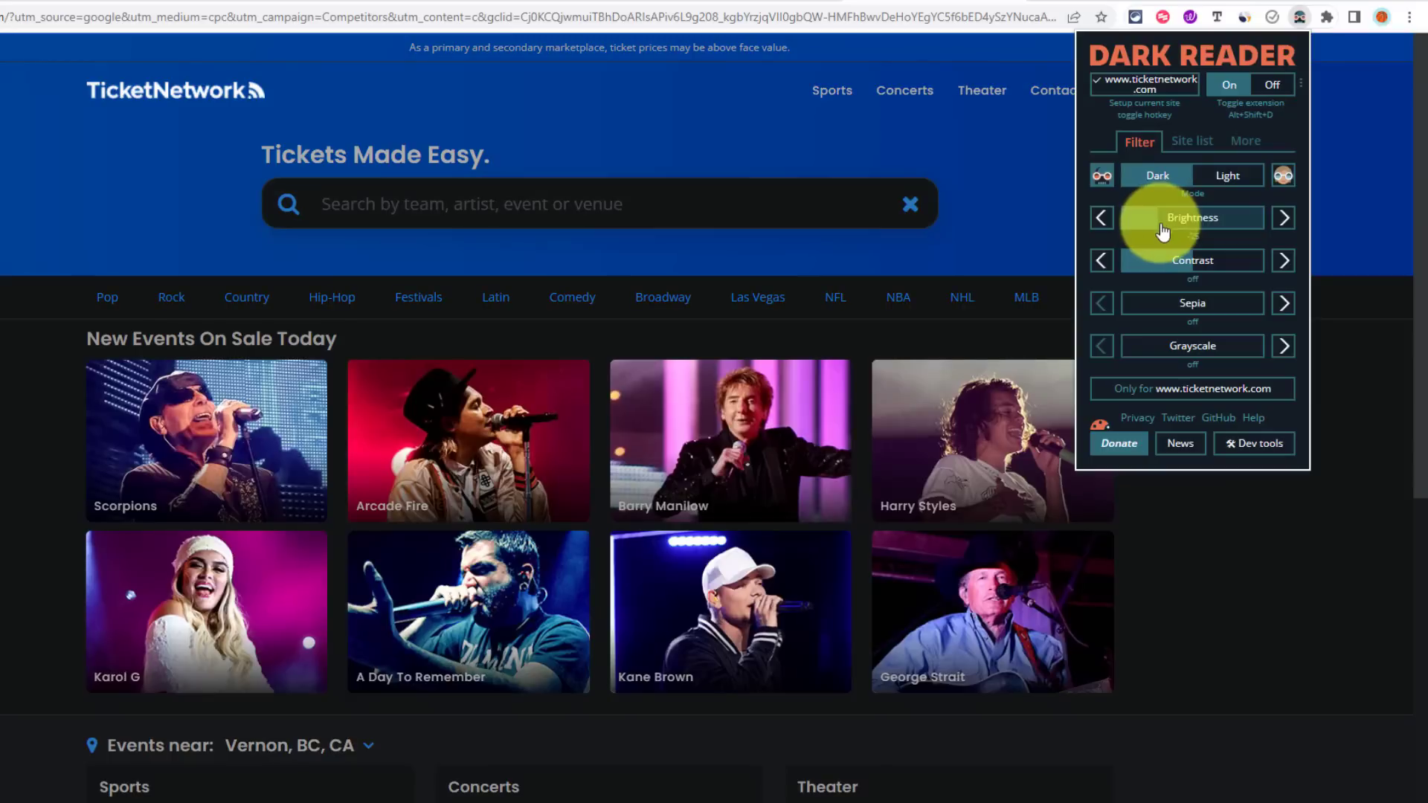
{"action": "left_click", "coordinate": [1173, 272]}
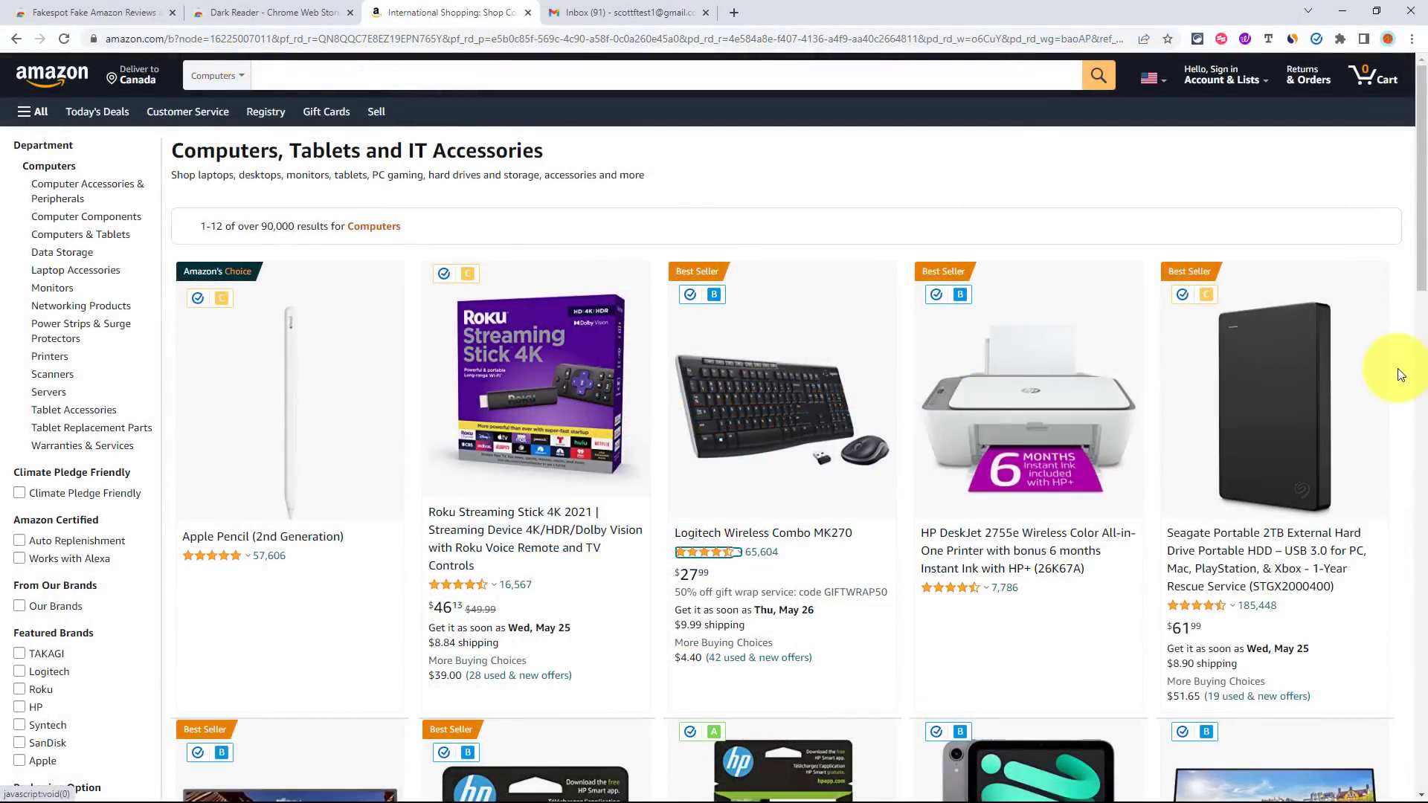
{"action": "scroll", "coordinate": [1399, 374], "scroll_direction": "down", "scroll_amount": 2}
{"action": "scroll", "coordinate": [1392, 373], "scroll_direction": "down", "scroll_amount": 1}
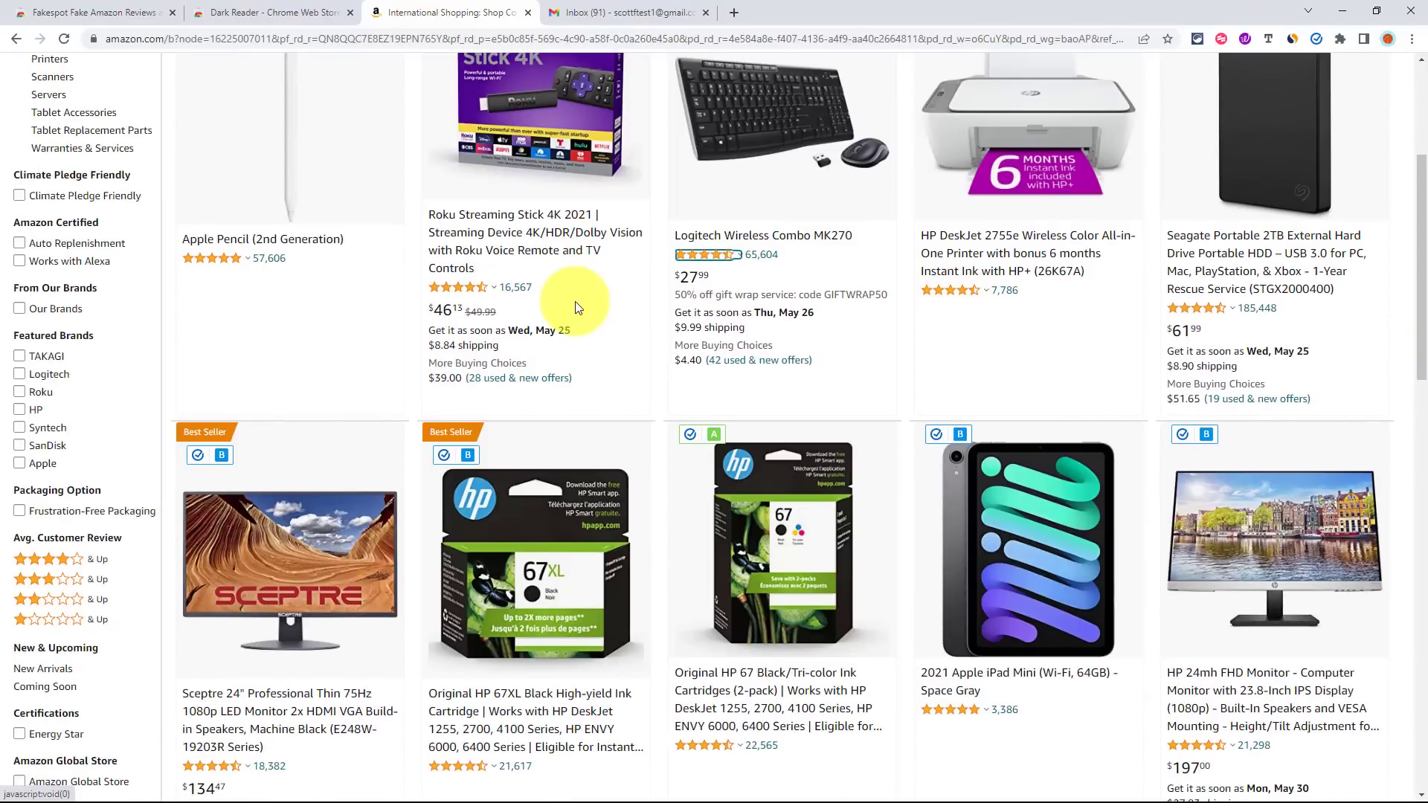
{"action": "scroll", "coordinate": [1406, 342], "scroll_direction": "down", "scroll_amount": 3}
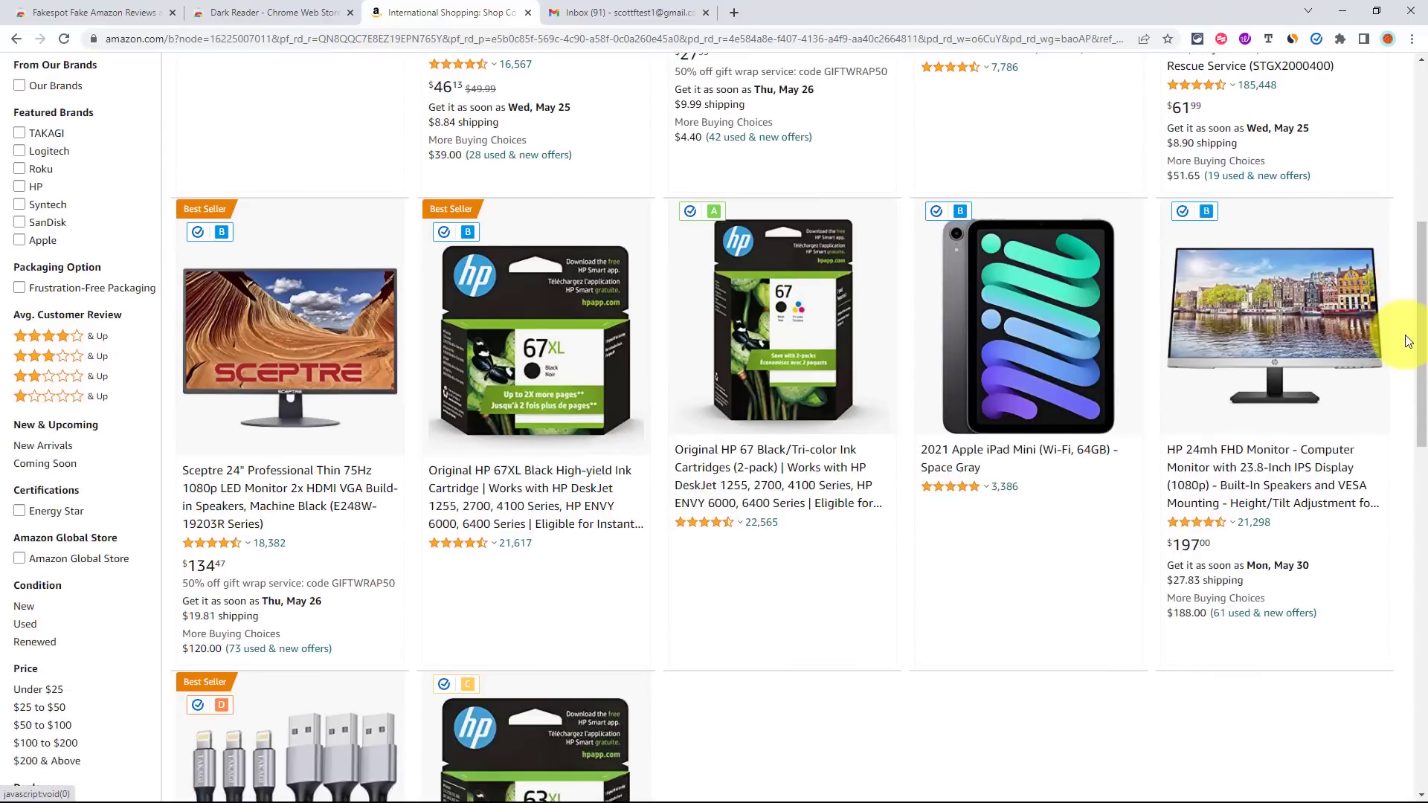
{"action": "scroll", "coordinate": [1406, 342], "scroll_direction": "down", "scroll_amount": 1}
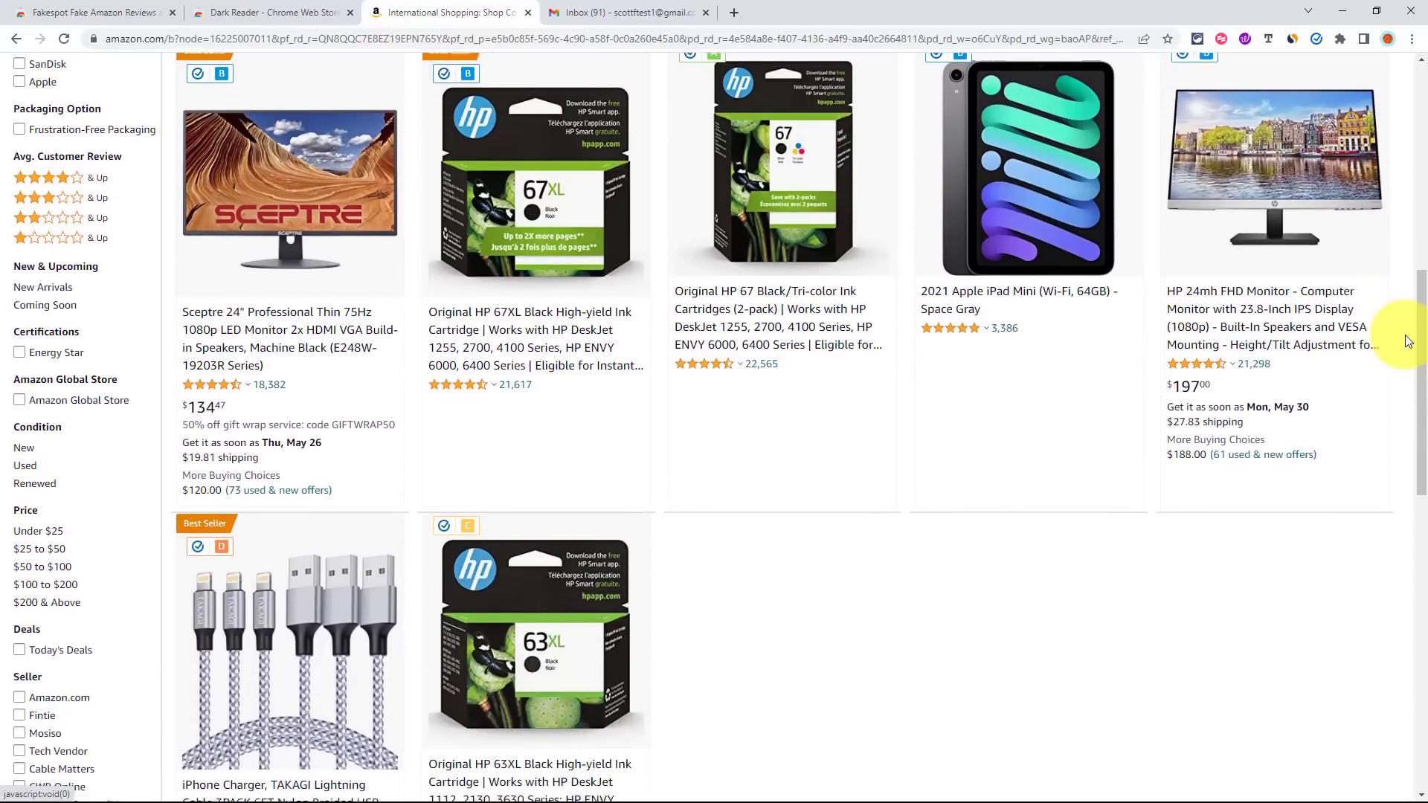
{"action": "scroll", "coordinate": [1406, 341], "scroll_direction": "down", "scroll_amount": 1}
{"action": "scroll", "coordinate": [1407, 342], "scroll_direction": "up", "scroll_amount": 2}
{"action": "scroll", "coordinate": [1406, 342], "scroll_direction": "up", "scroll_amount": 1}
{"action": "scroll", "coordinate": [1405, 342], "scroll_direction": "up", "scroll_amount": 3}
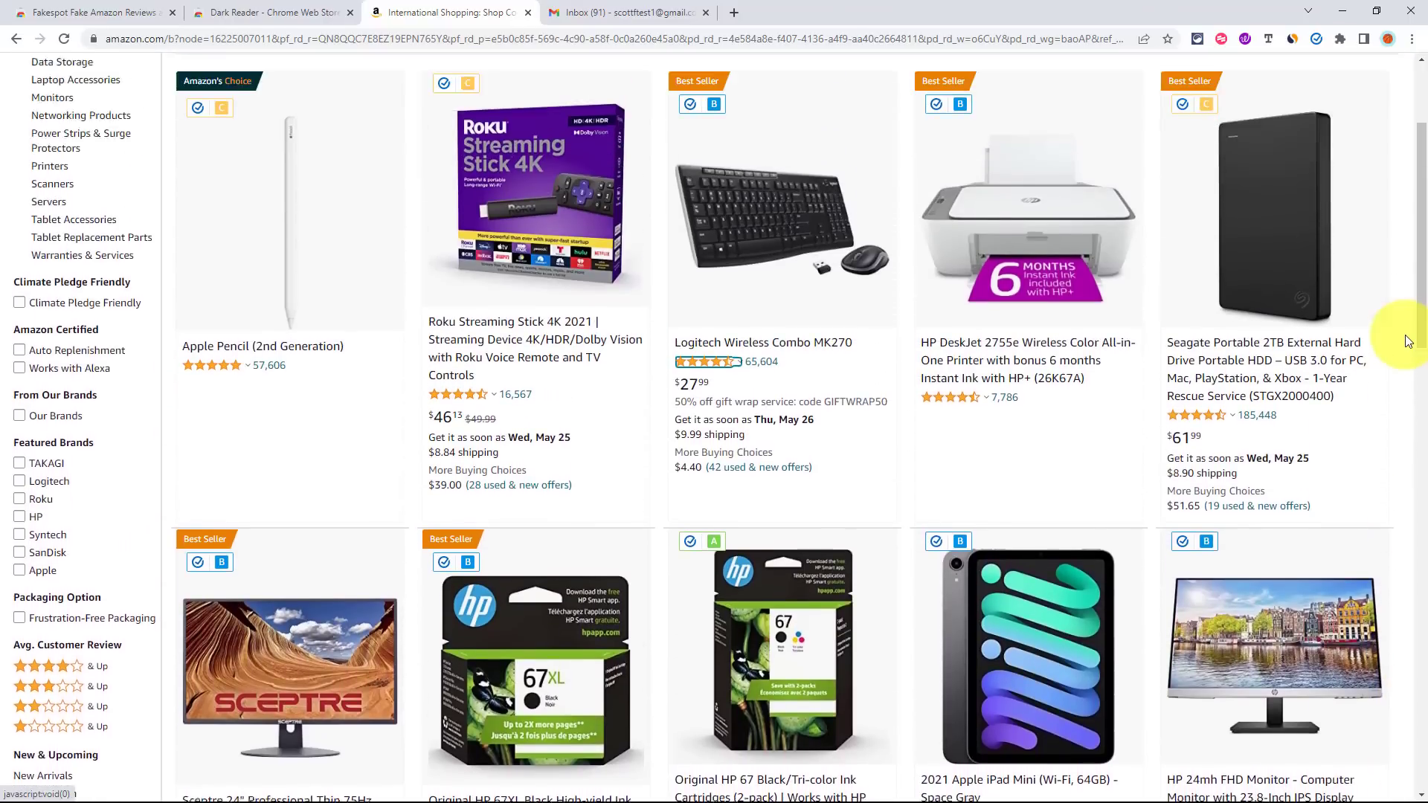
{"action": "scroll", "coordinate": [1406, 342], "scroll_direction": "up", "scroll_amount": 1}
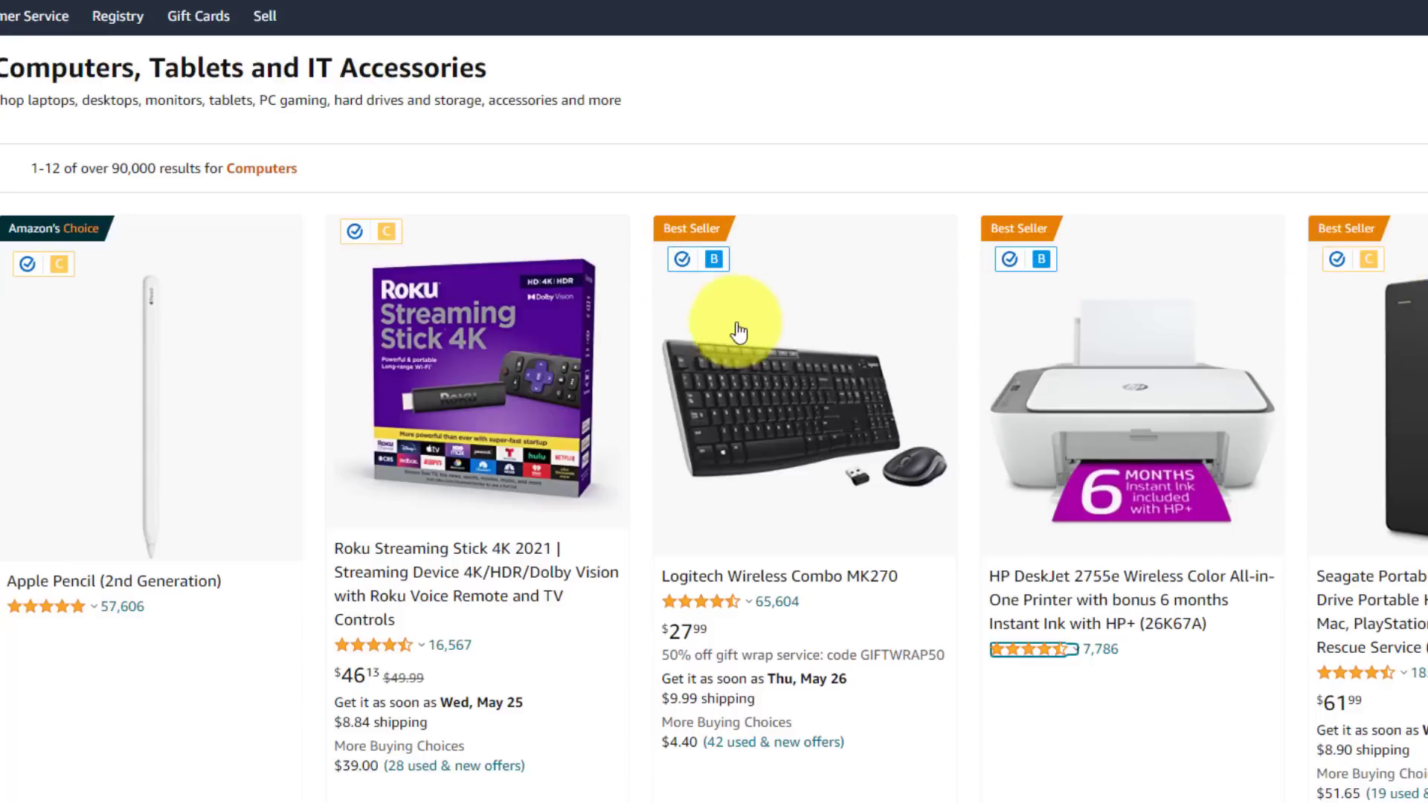
{"action": "scroll", "coordinate": [763, 456], "scroll_direction": "down", "scroll_amount": 3}
{"action": "scroll", "coordinate": [805, 553], "scroll_direction": "down", "scroll_amount": 3}
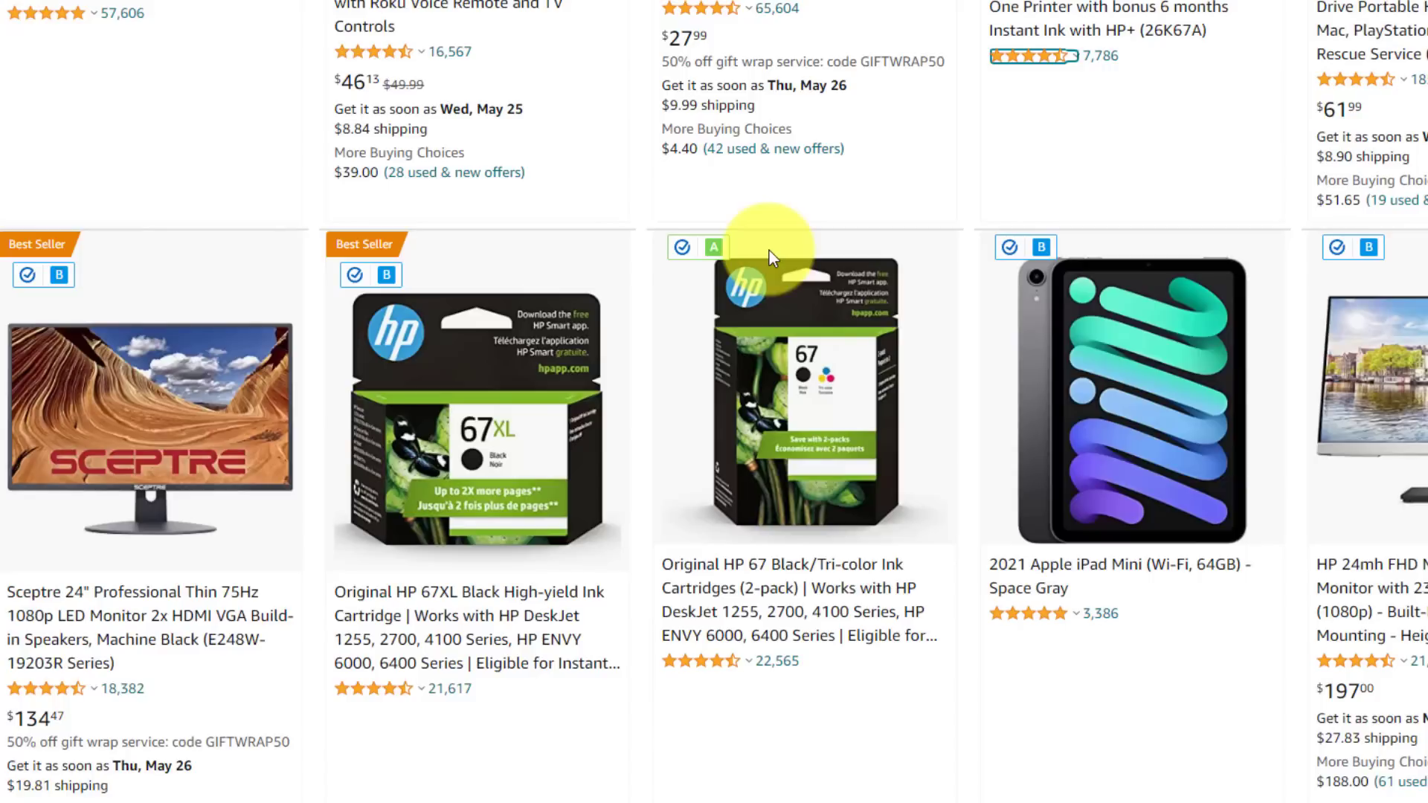
{"action": "scroll", "coordinate": [769, 251], "scroll_direction": "up", "scroll_amount": 3}
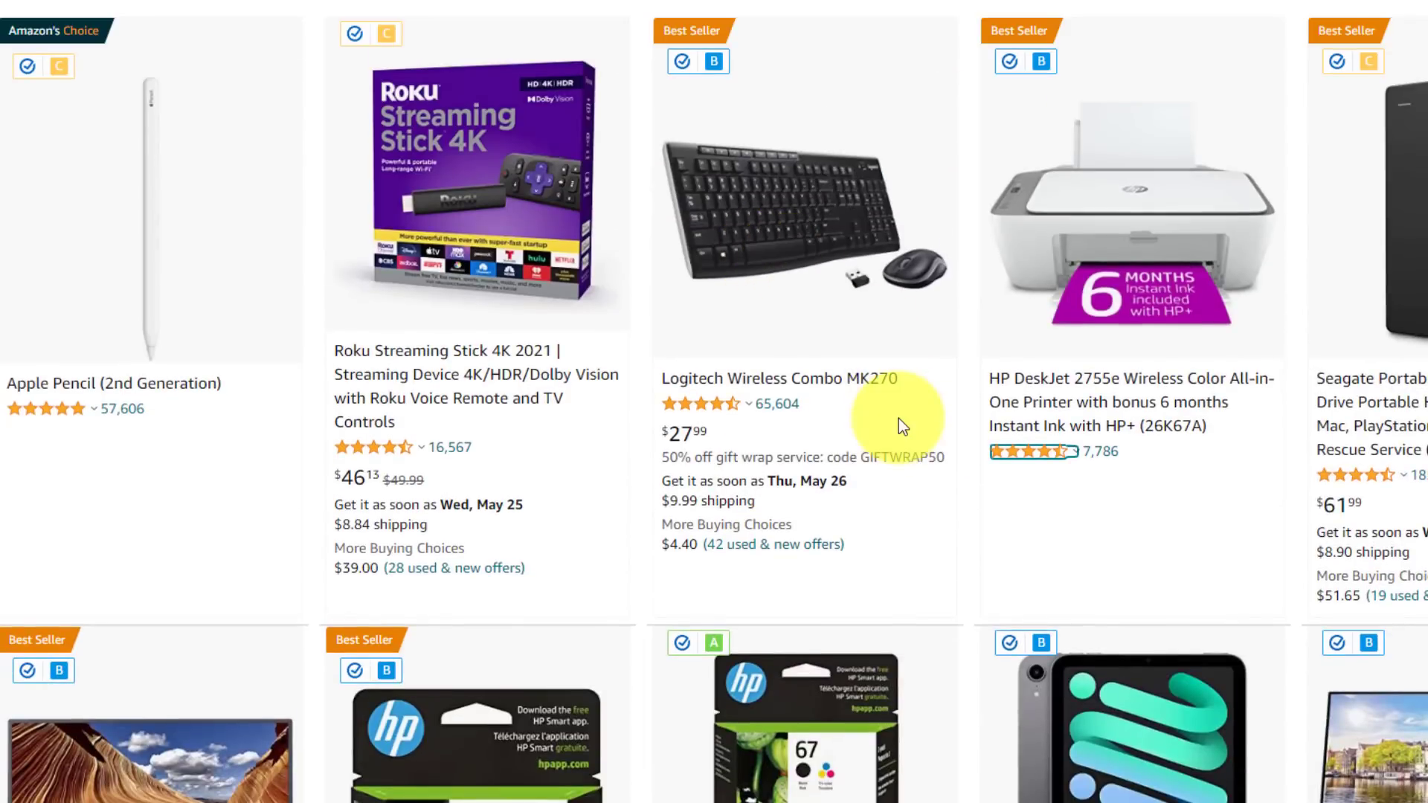
Step: Run Fakespot's review analysis on the Logitech Wireless Combo MK270, showing its B grade, pros and cons
{"action": "left_click", "coordinate": [806, 381]}
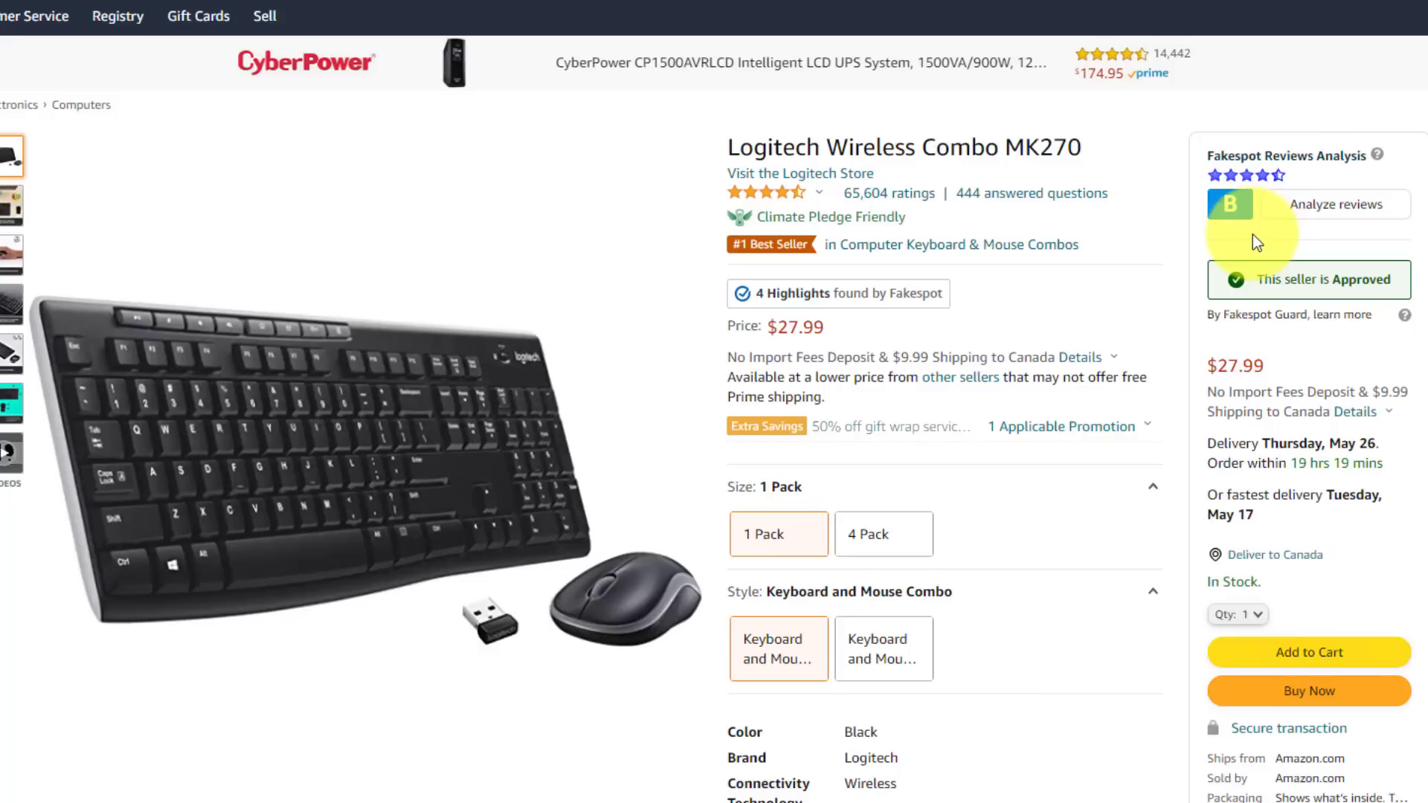
{"action": "left_click", "coordinate": [1330, 213]}
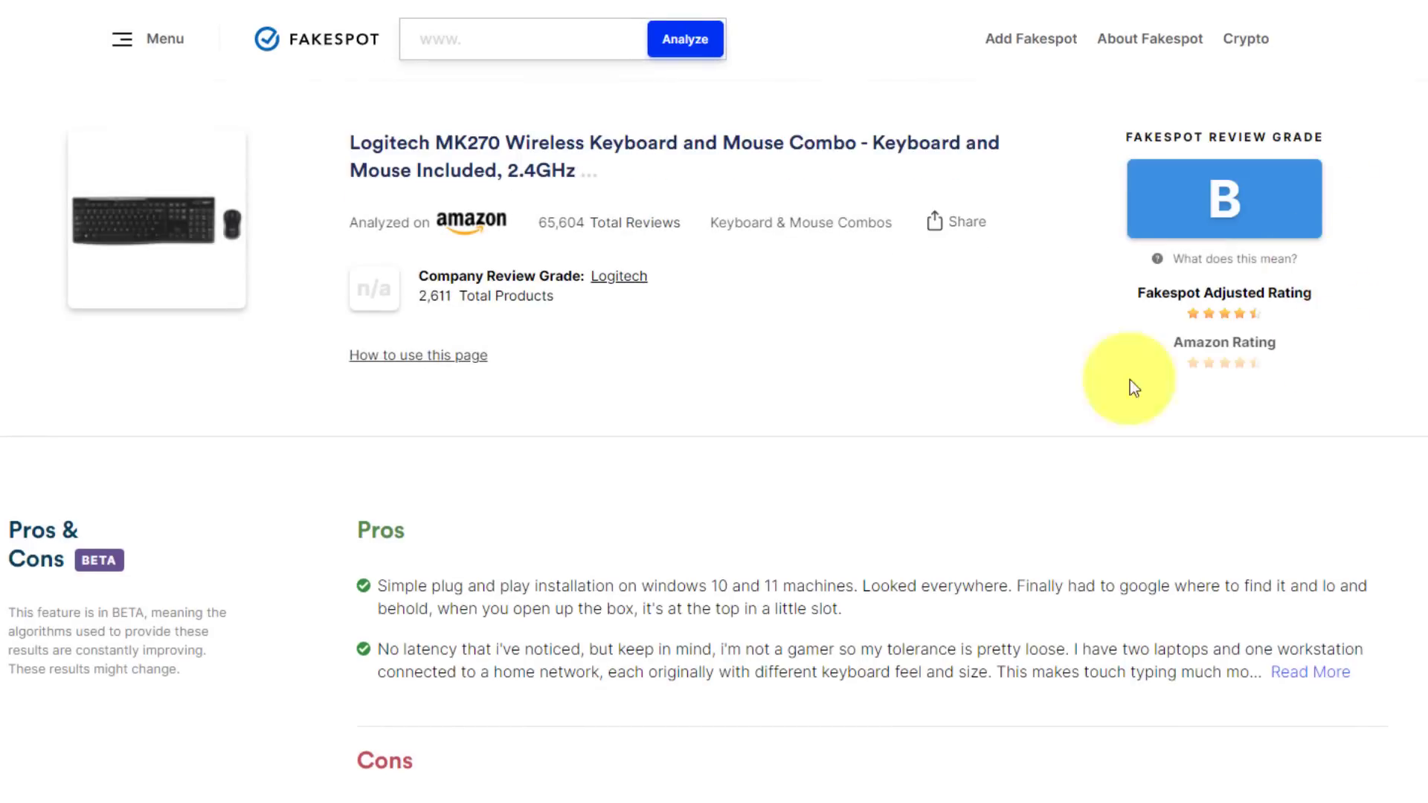
{"action": "scroll", "coordinate": [752, 424], "scroll_direction": "down", "scroll_amount": 2}
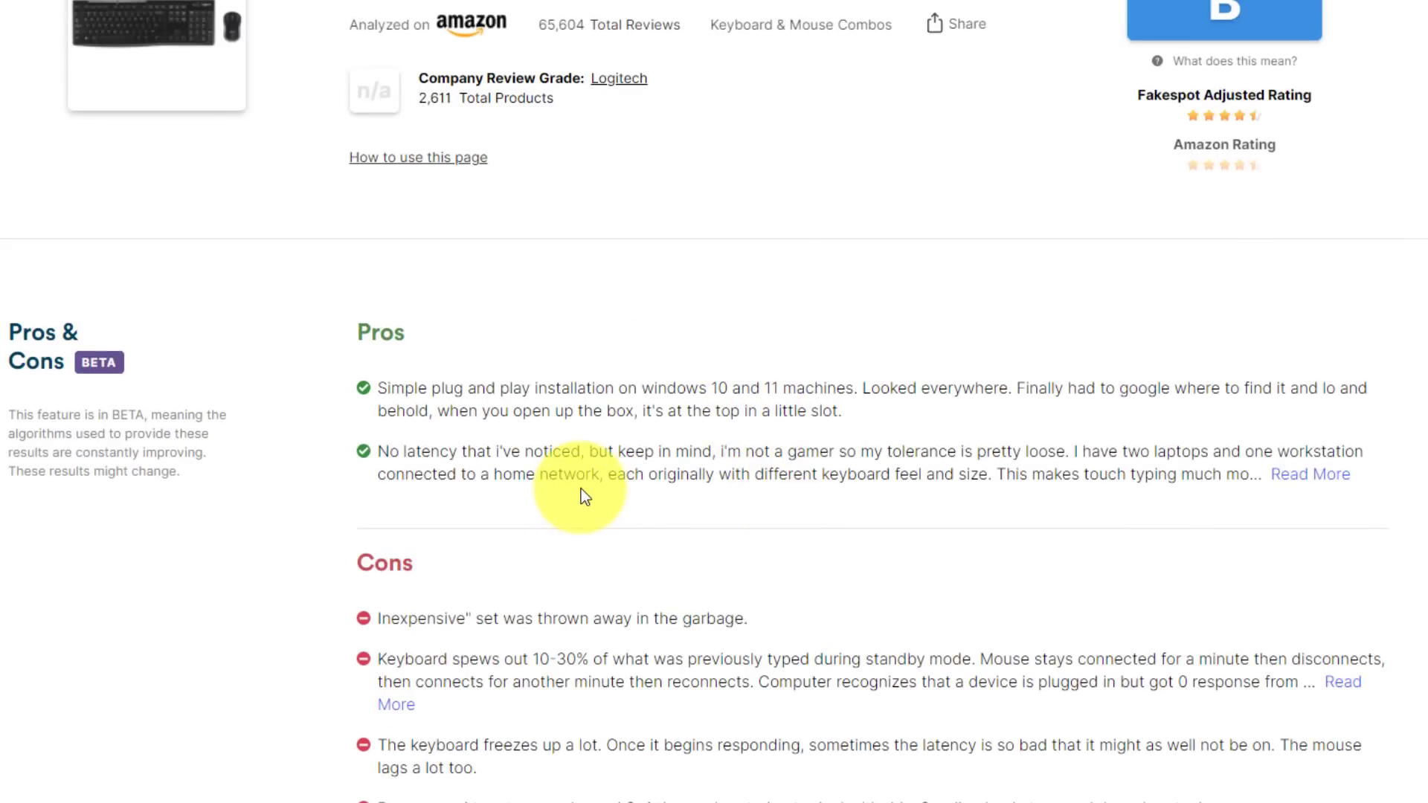
{"action": "scroll", "coordinate": [726, 461], "scroll_direction": "down", "scroll_amount": 3}
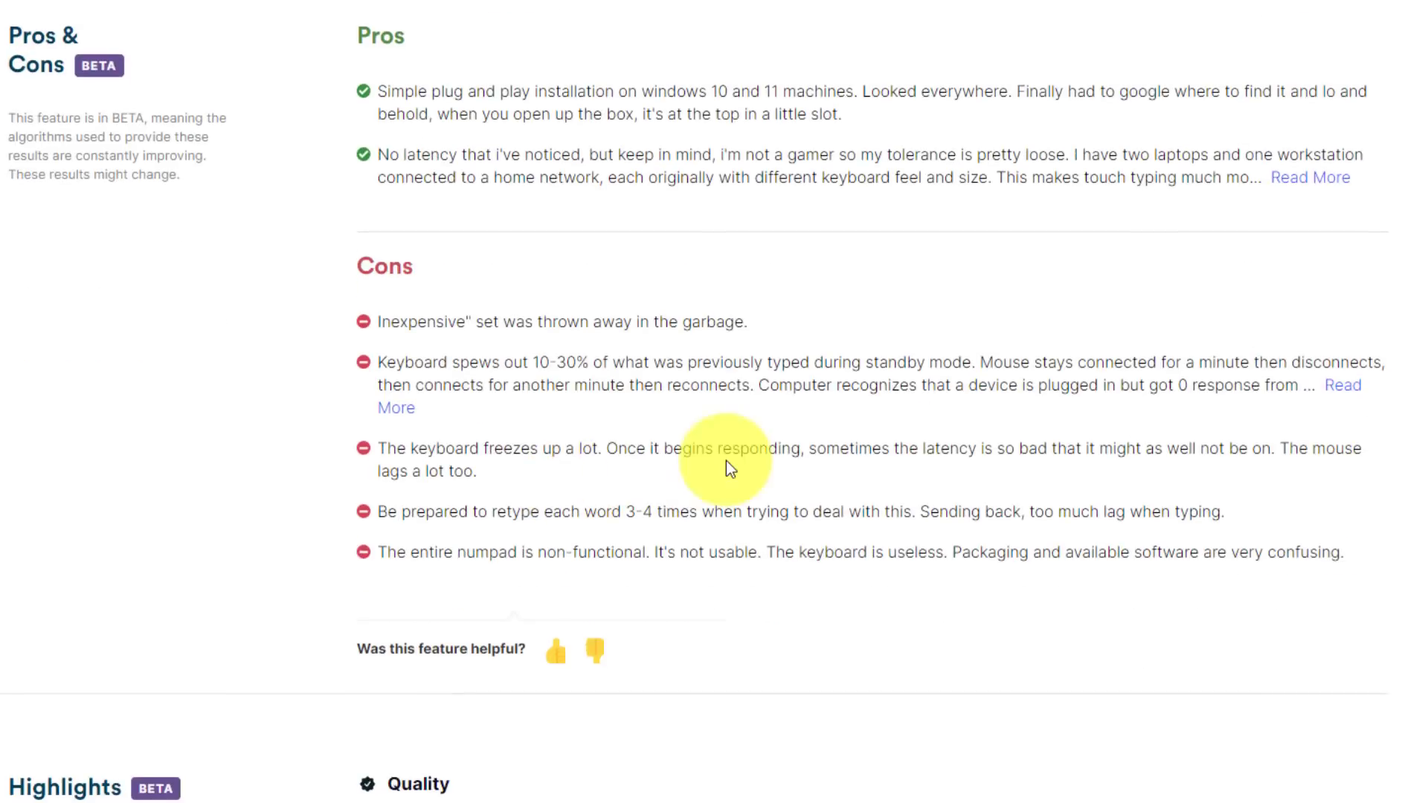
{"action": "scroll", "coordinate": [744, 458], "scroll_direction": "down", "scroll_amount": 2}
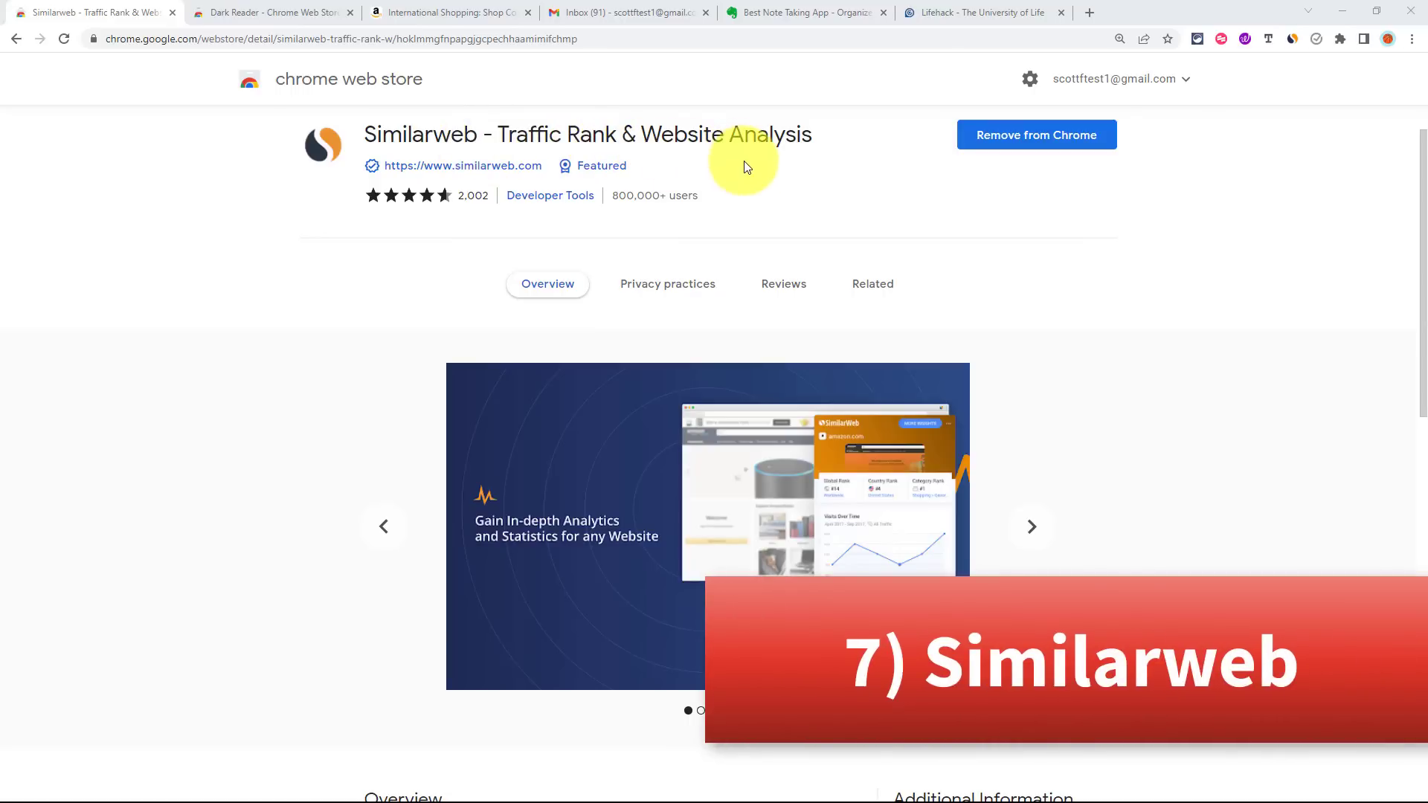
Step: Switch from the Similarweb store listing to the Evernote homepage
{"action": "left_click", "coordinate": [781, 13]}
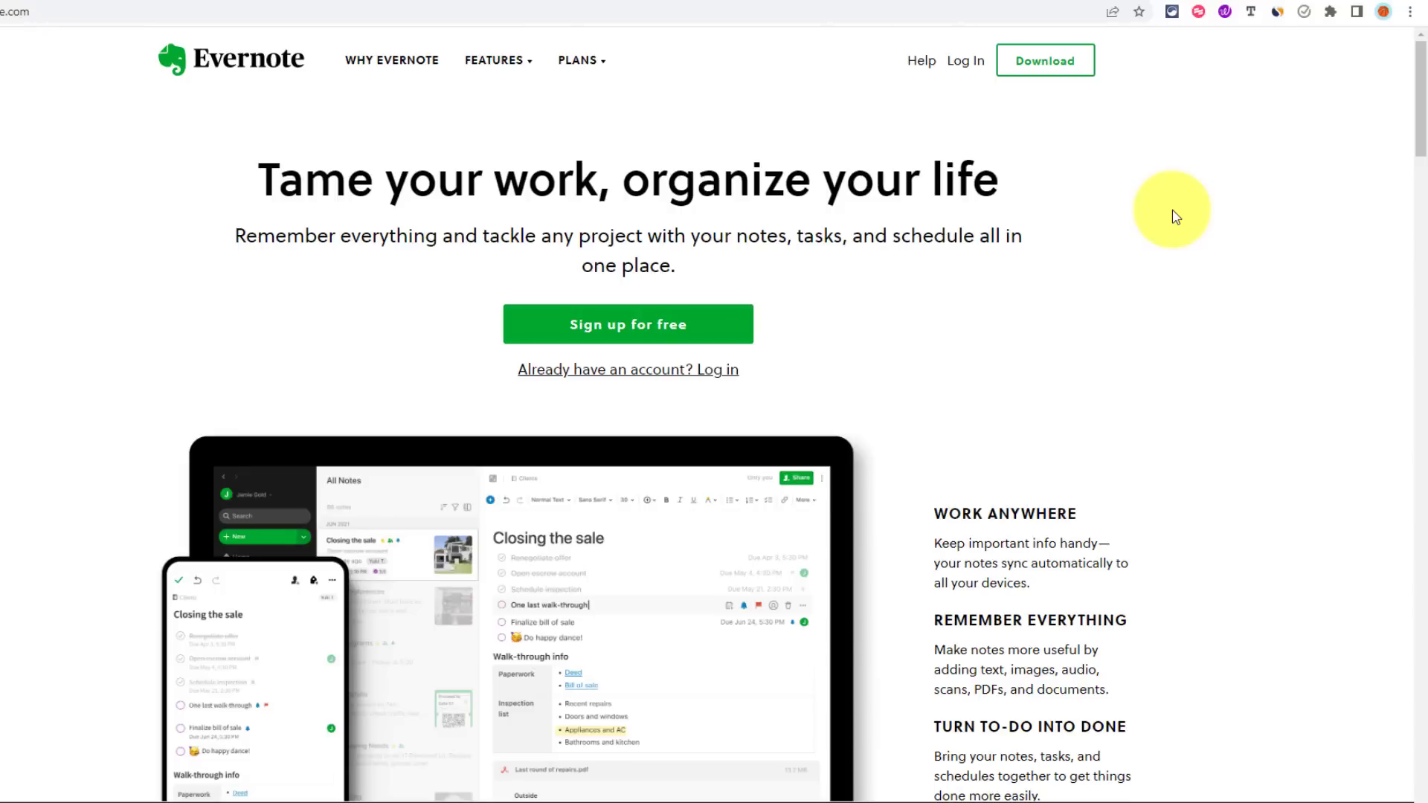
Step: Show Similarweb's panel for evernote.com with its ranks, visits over time and top five countries
{"action": "left_click", "coordinate": [1278, 13]}
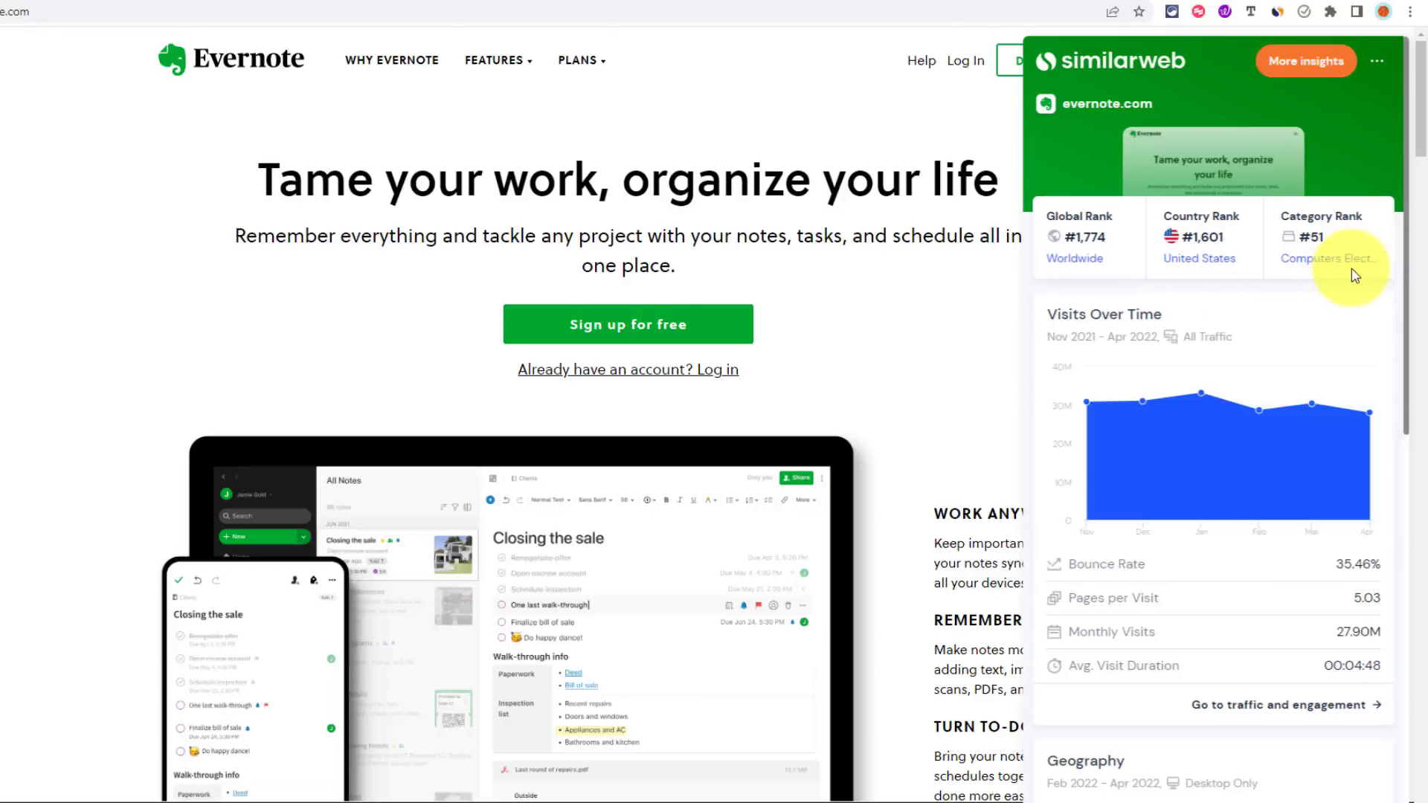
{"action": "scroll", "coordinate": [1335, 291], "scroll_direction": "down", "scroll_amount": 1}
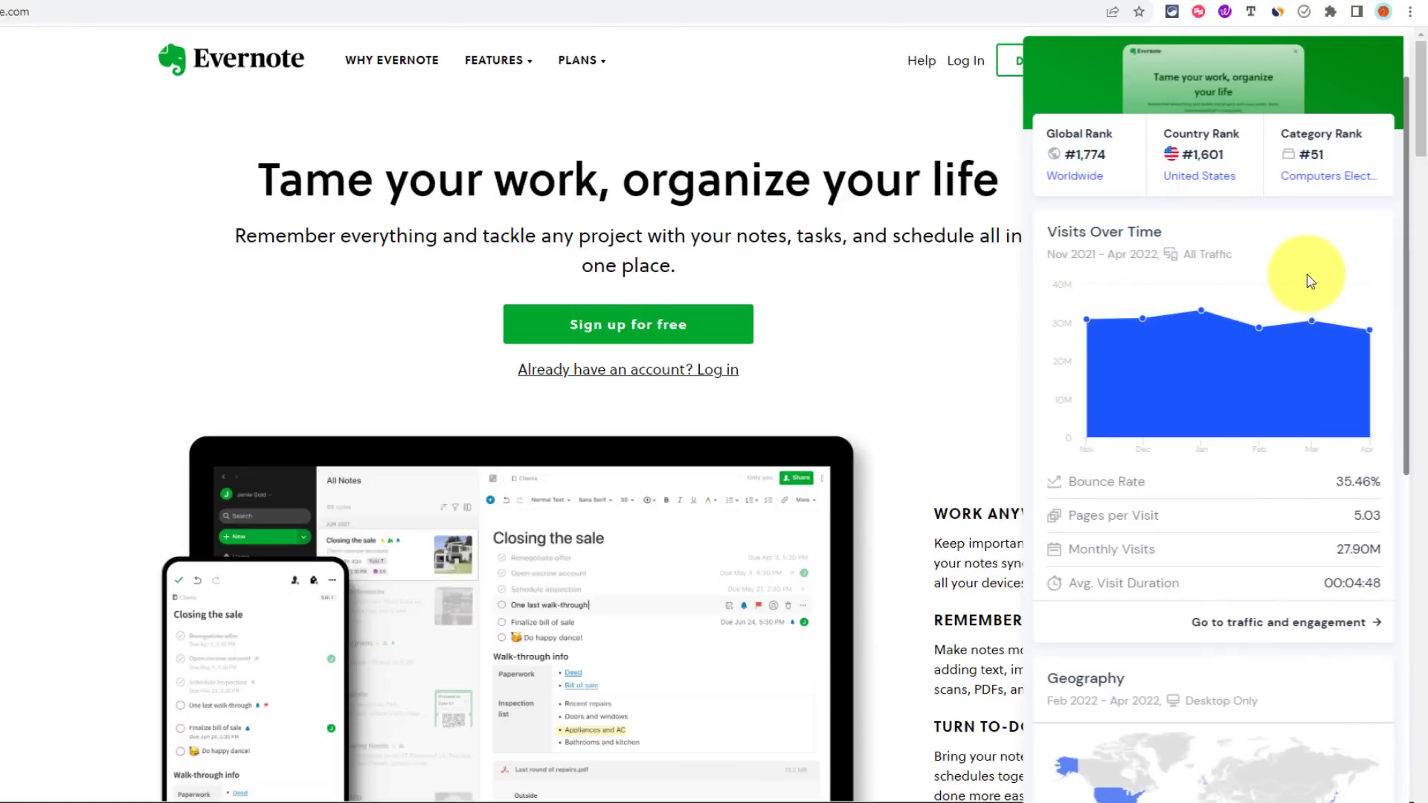
{"action": "scroll", "coordinate": [1309, 281], "scroll_direction": "down", "scroll_amount": 2}
{"action": "scroll", "coordinate": [1310, 282], "scroll_direction": "down", "scroll_amount": 2}
{"action": "scroll", "coordinate": [1310, 282], "scroll_direction": "down", "scroll_amount": 2}
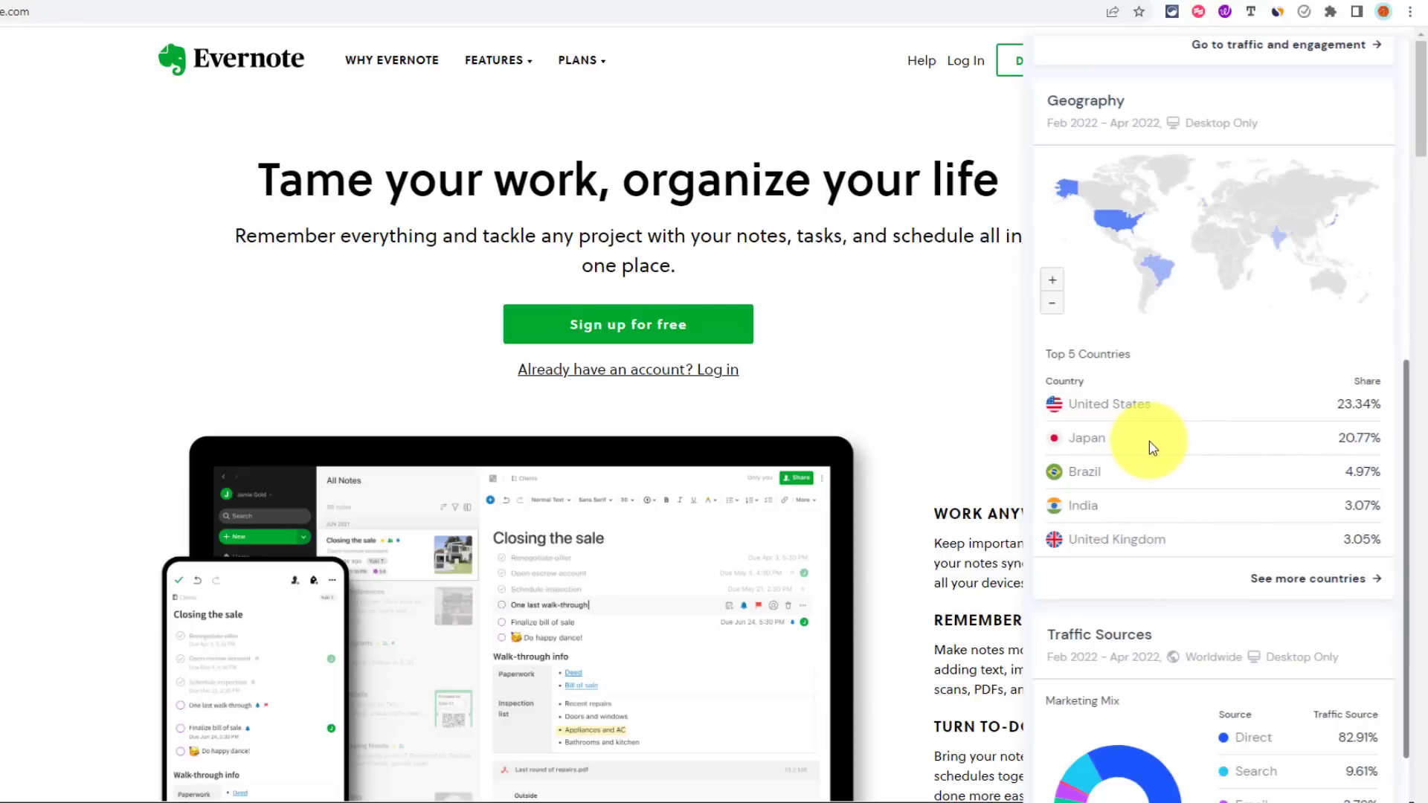
{"action": "scroll", "coordinate": [1153, 447], "scroll_direction": "down", "scroll_amount": 1}
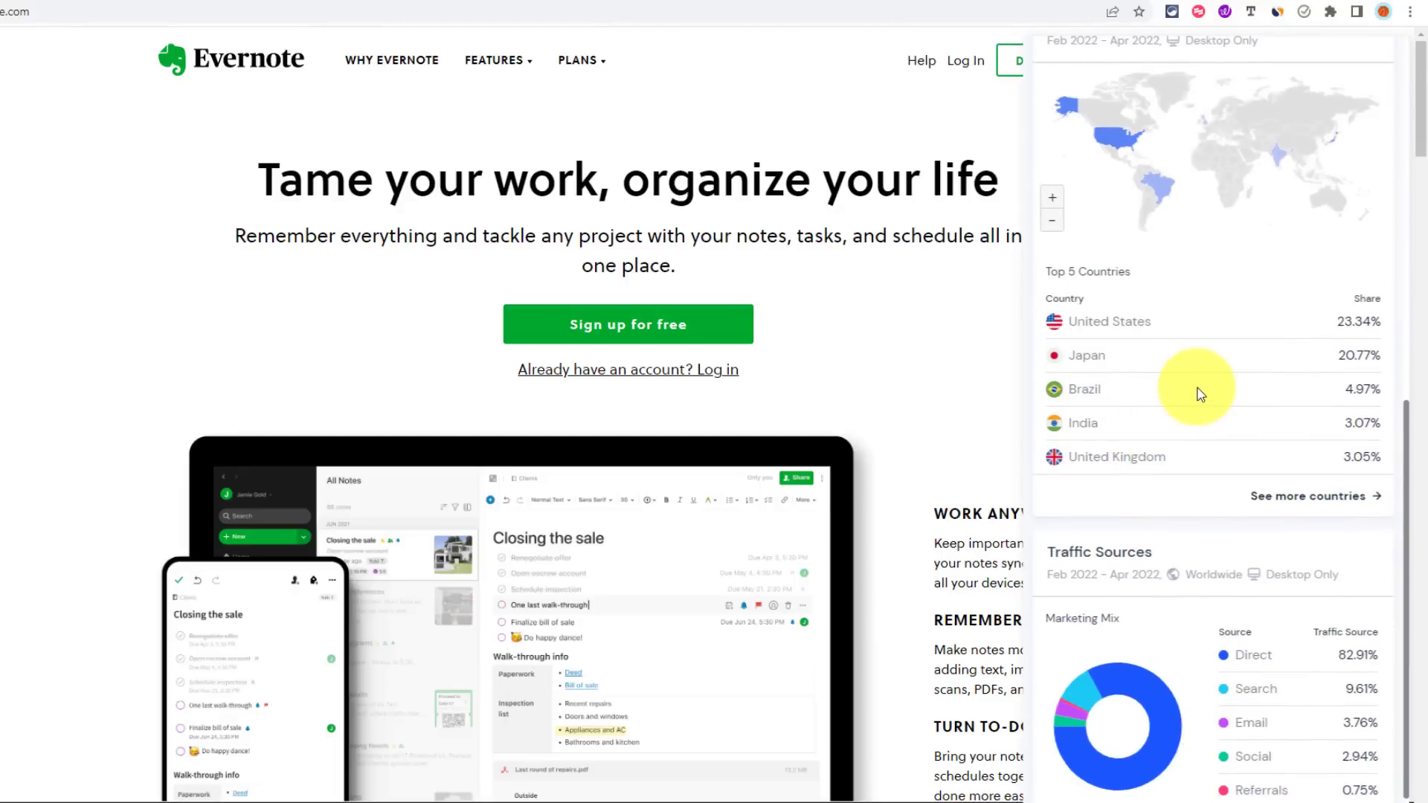
Step: Show Similarweb's panel for lifehack.org with ranks, 5.90M visits, US-led countries and 80.94% search traffic
{"action": "left_click", "coordinate": [1004, 4]}
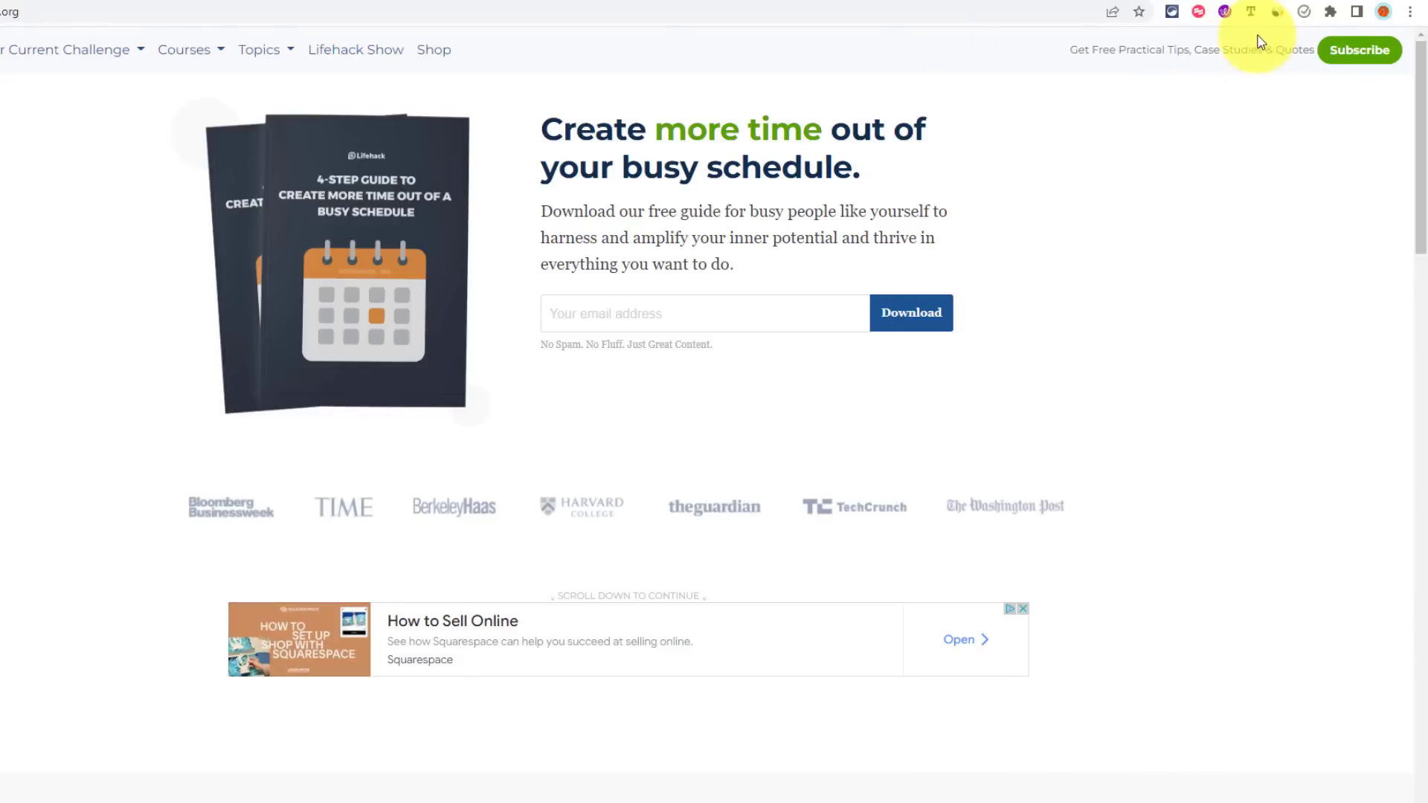
{"action": "left_click", "coordinate": [1277, 12]}
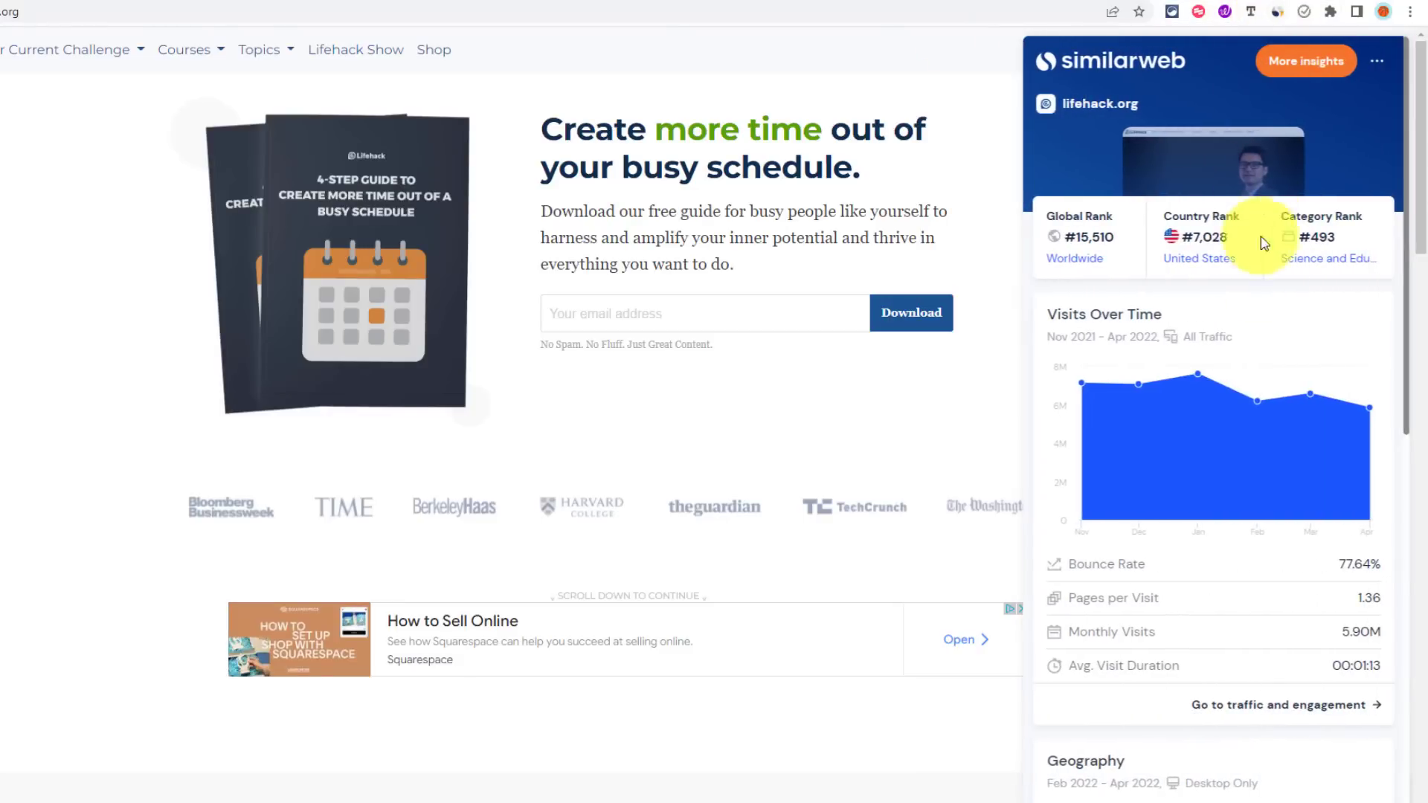
{"action": "scroll", "coordinate": [1278, 350], "scroll_direction": "down", "scroll_amount": 2}
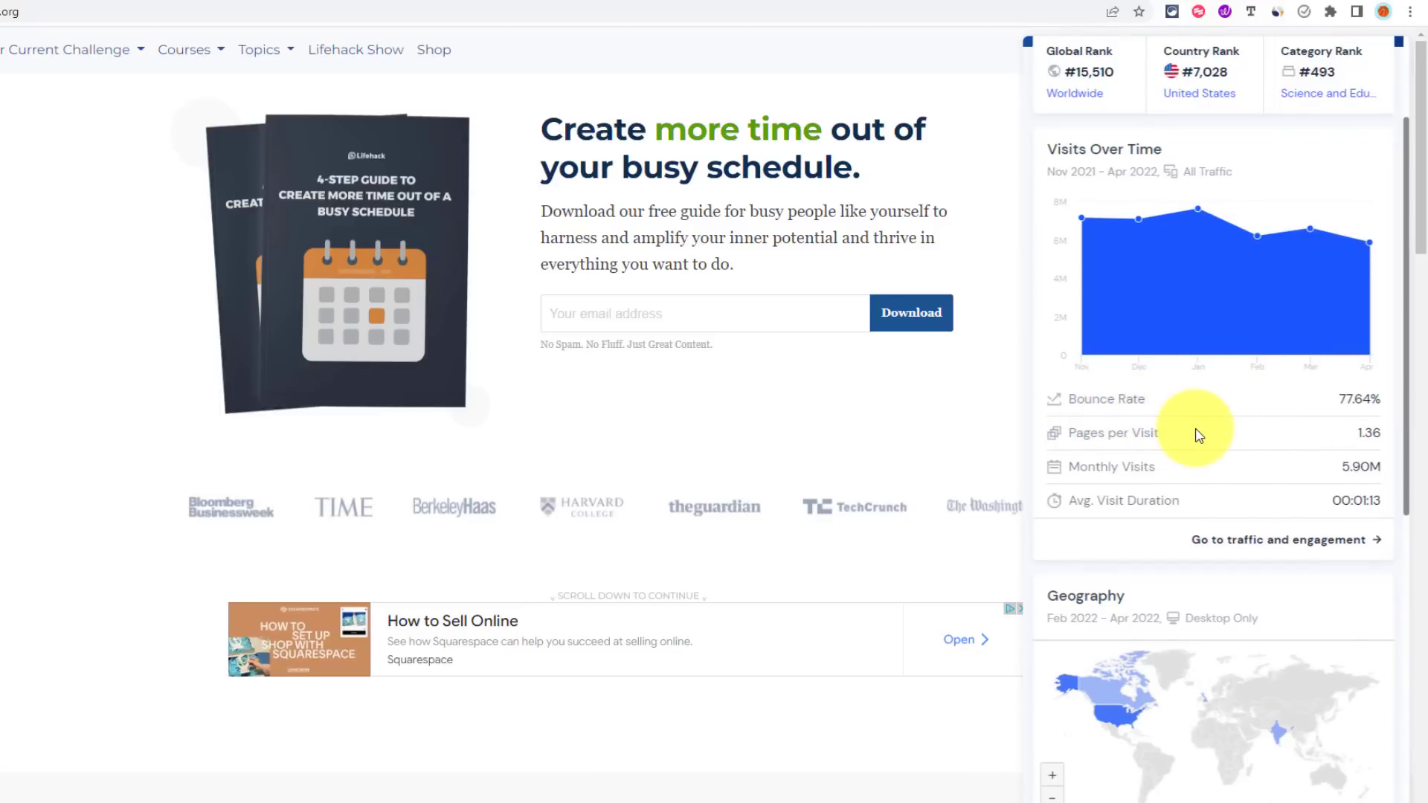
{"action": "scroll", "coordinate": [1196, 434], "scroll_direction": "down", "scroll_amount": 2}
{"action": "scroll", "coordinate": [1195, 434], "scroll_direction": "down", "scroll_amount": 1}
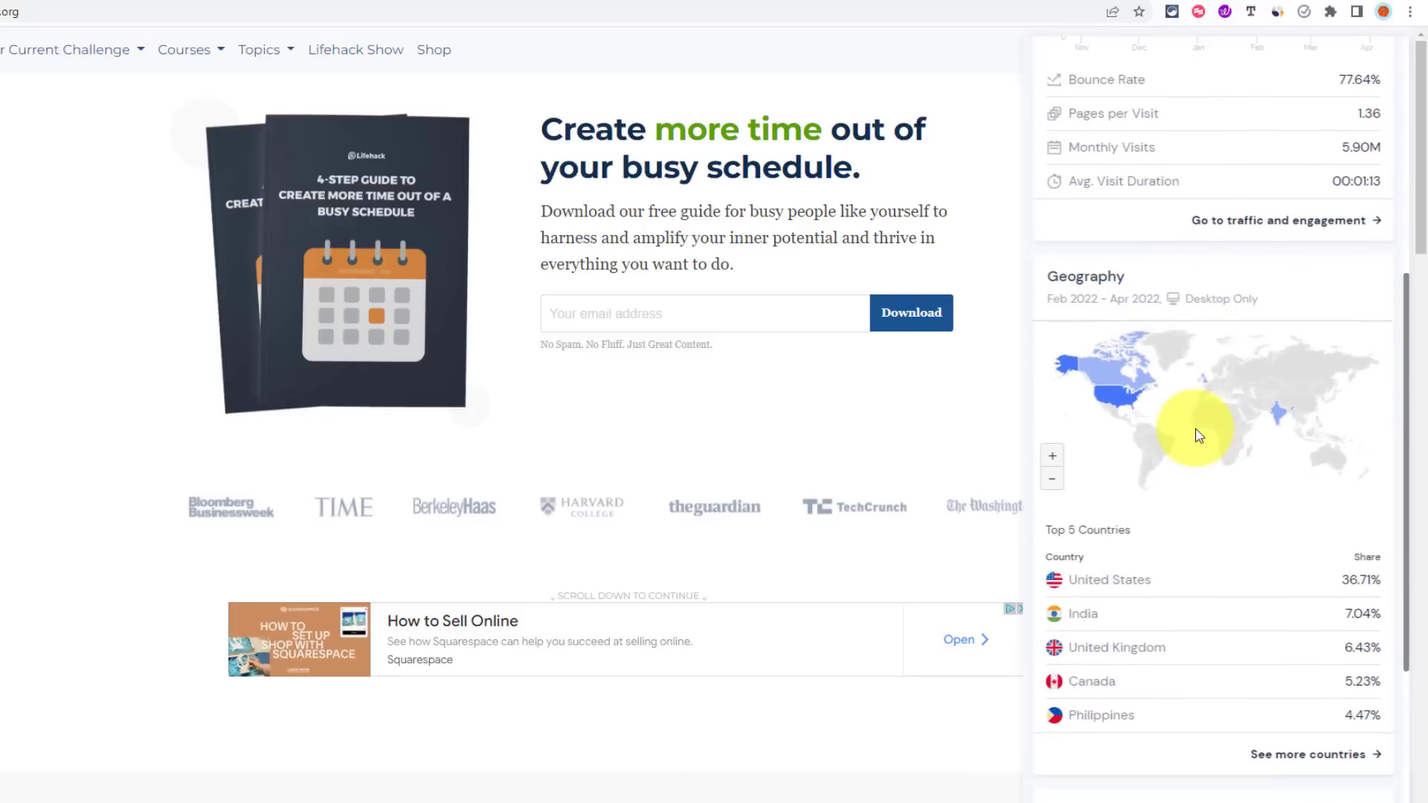
{"action": "scroll", "coordinate": [1191, 401], "scroll_direction": "down", "scroll_amount": 1}
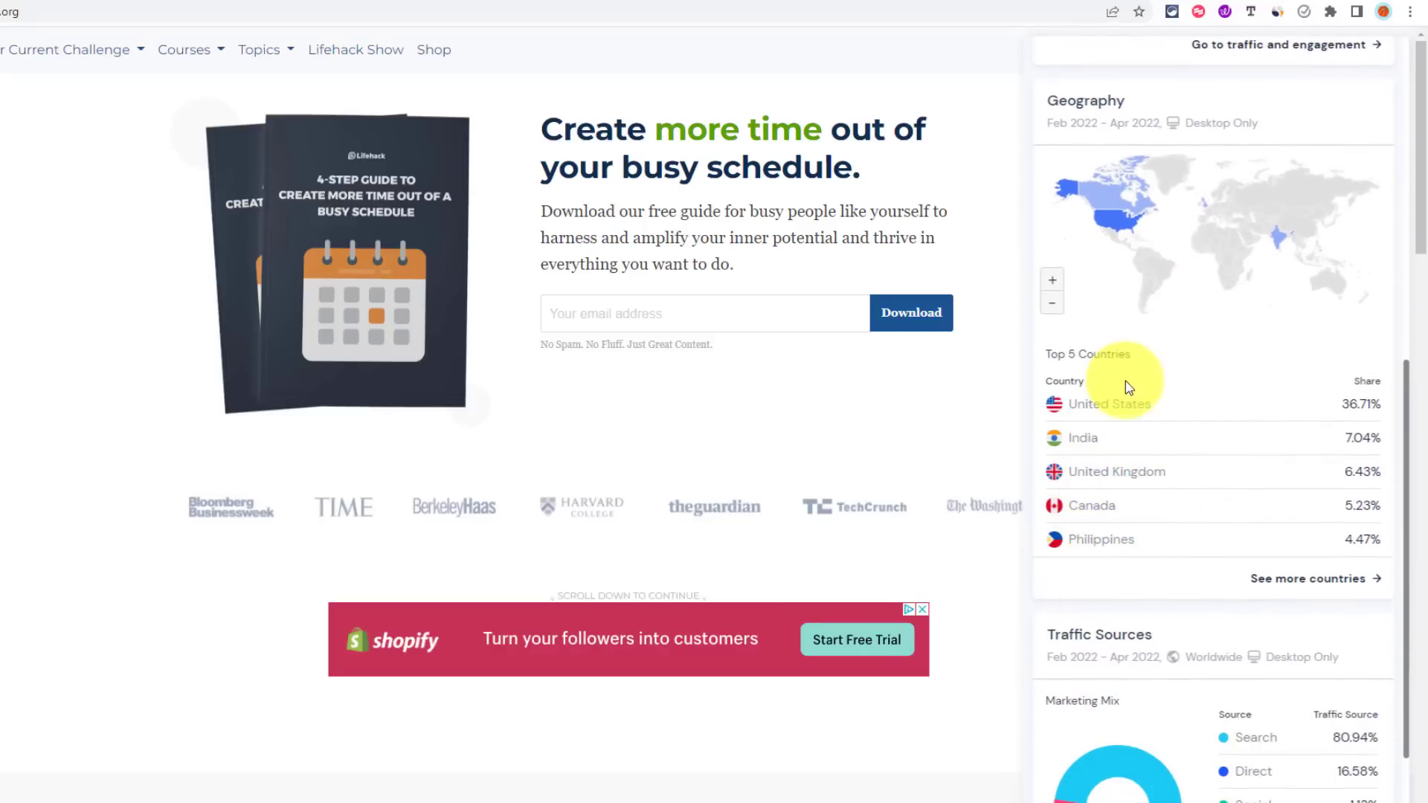
{"action": "scroll", "coordinate": [1185, 424], "scroll_direction": "down", "scroll_amount": 2}
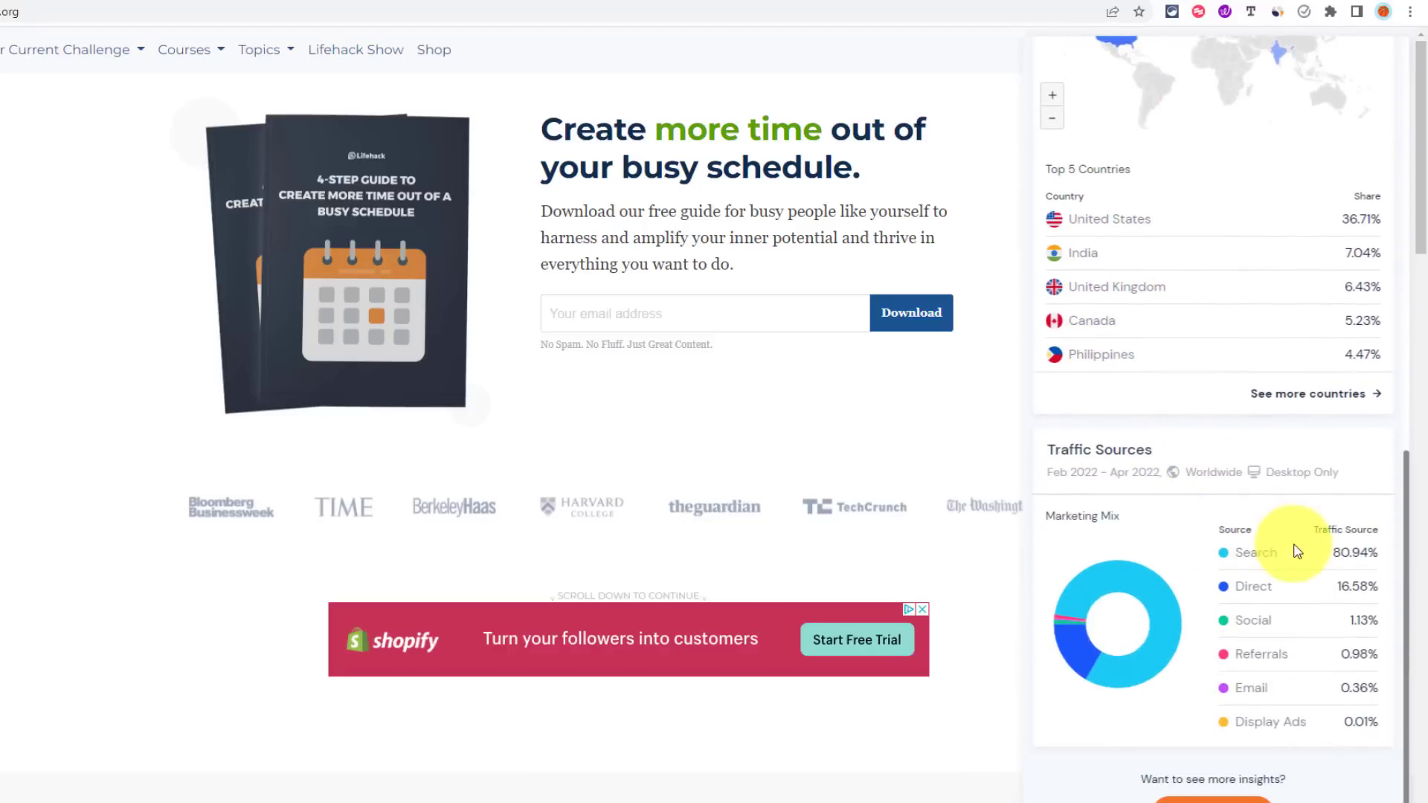